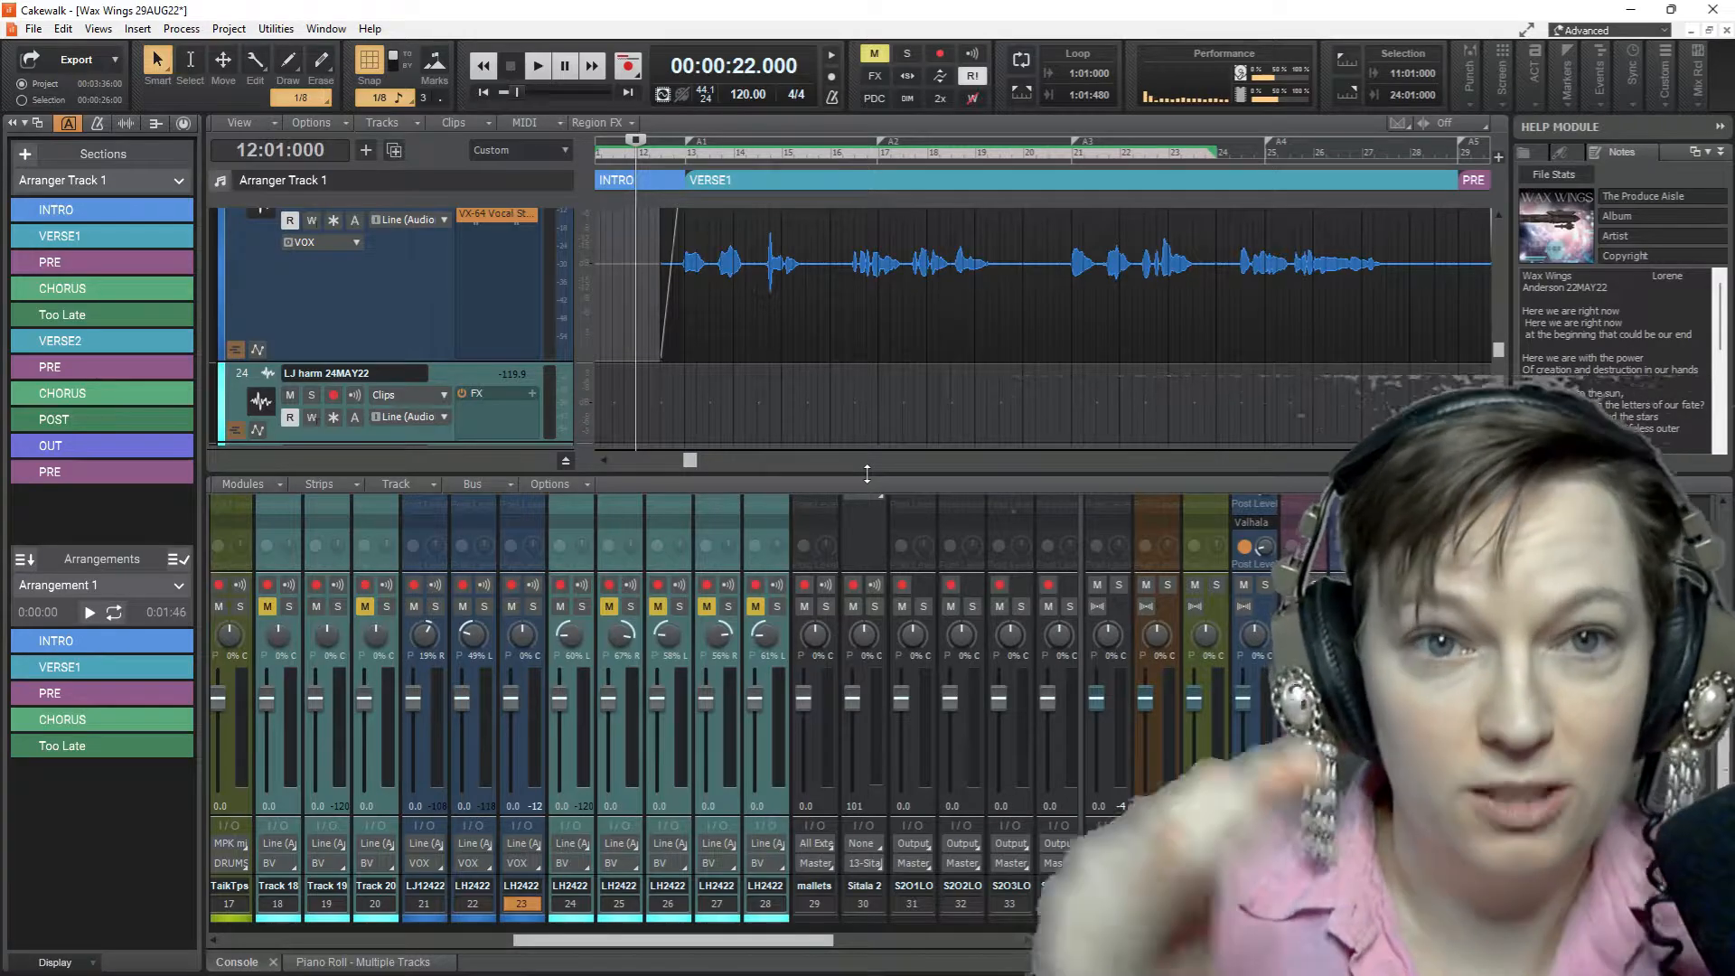
Play the song from measure 12 into VERSE1 and listen for breaths and lip smacks in the vocals
{"action": "left_click_drag", "start_coordinate": [866, 473], "coordinate": [866, 339]}
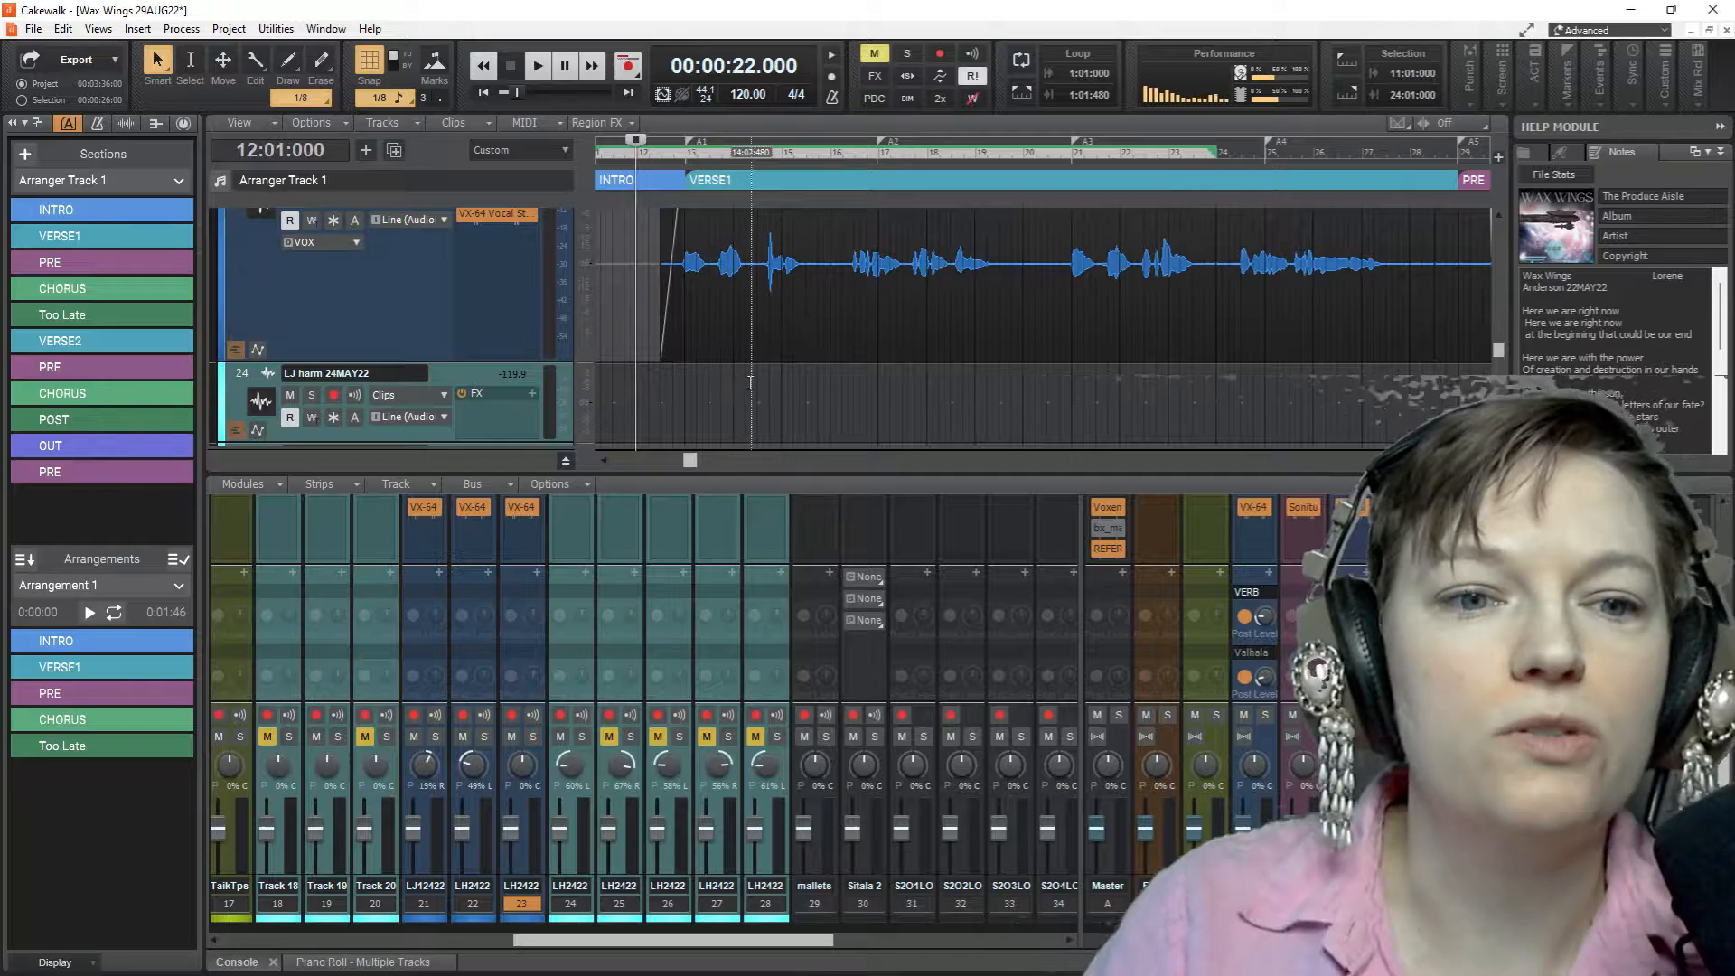
{"action": "key", "text": "space"}
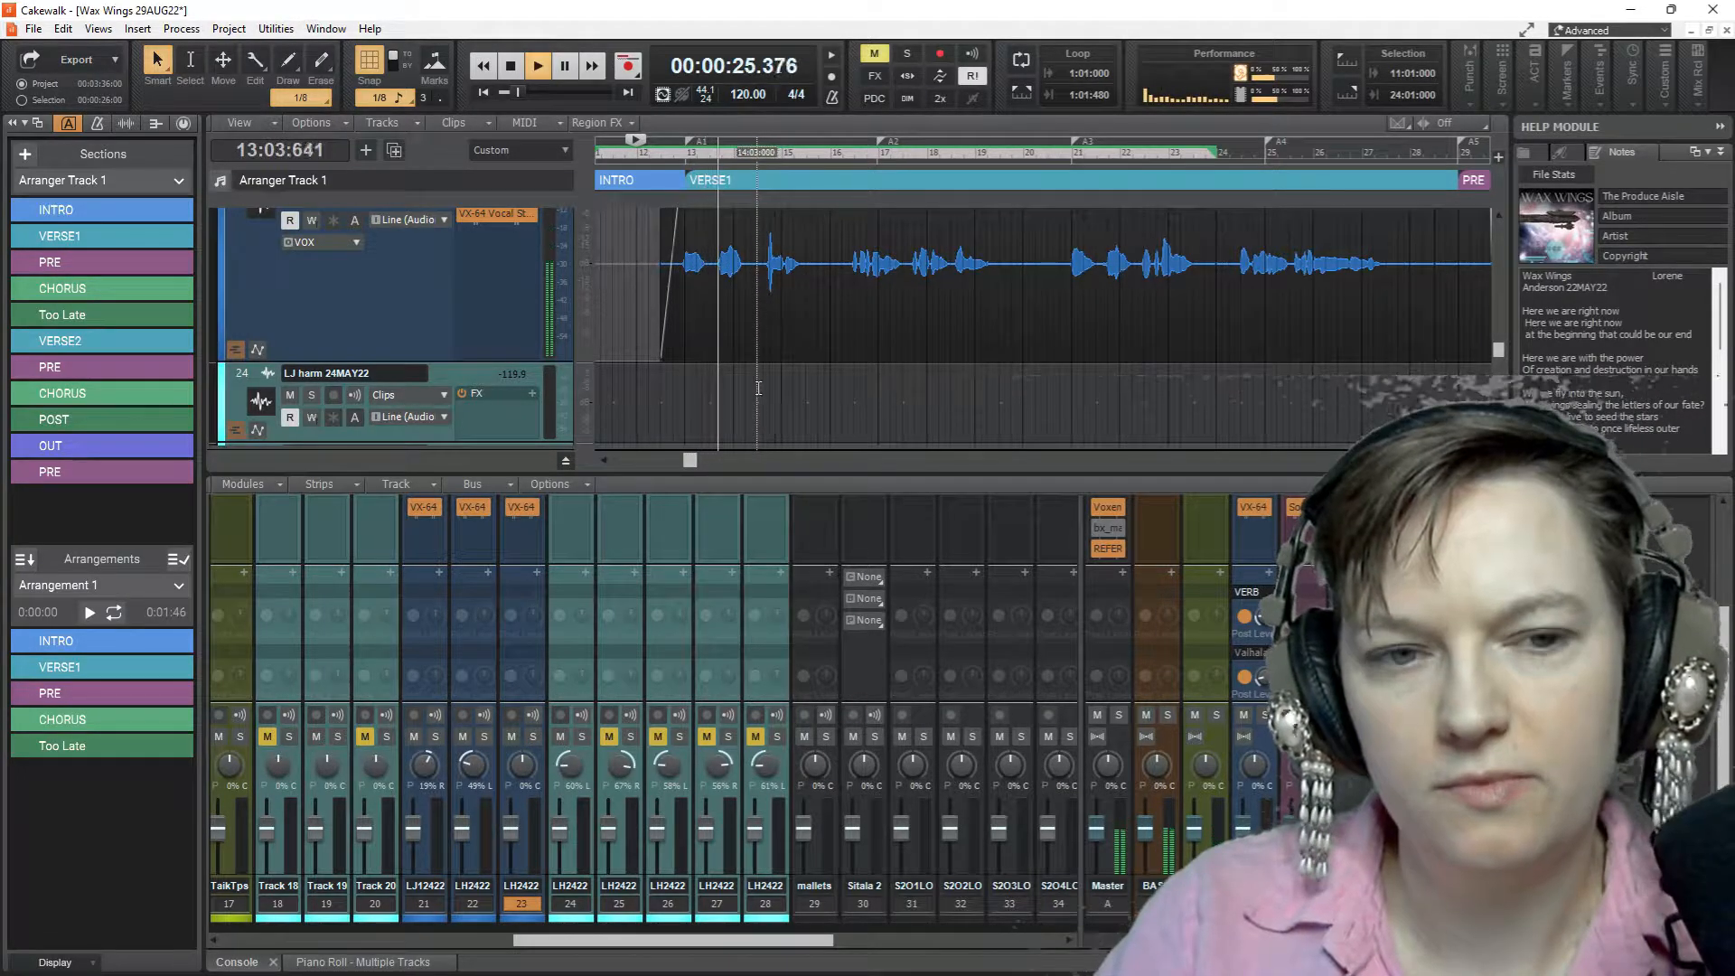
{"action": "scroll", "coordinate": [785, 395], "scroll_direction": "up", "scroll_amount": 2}
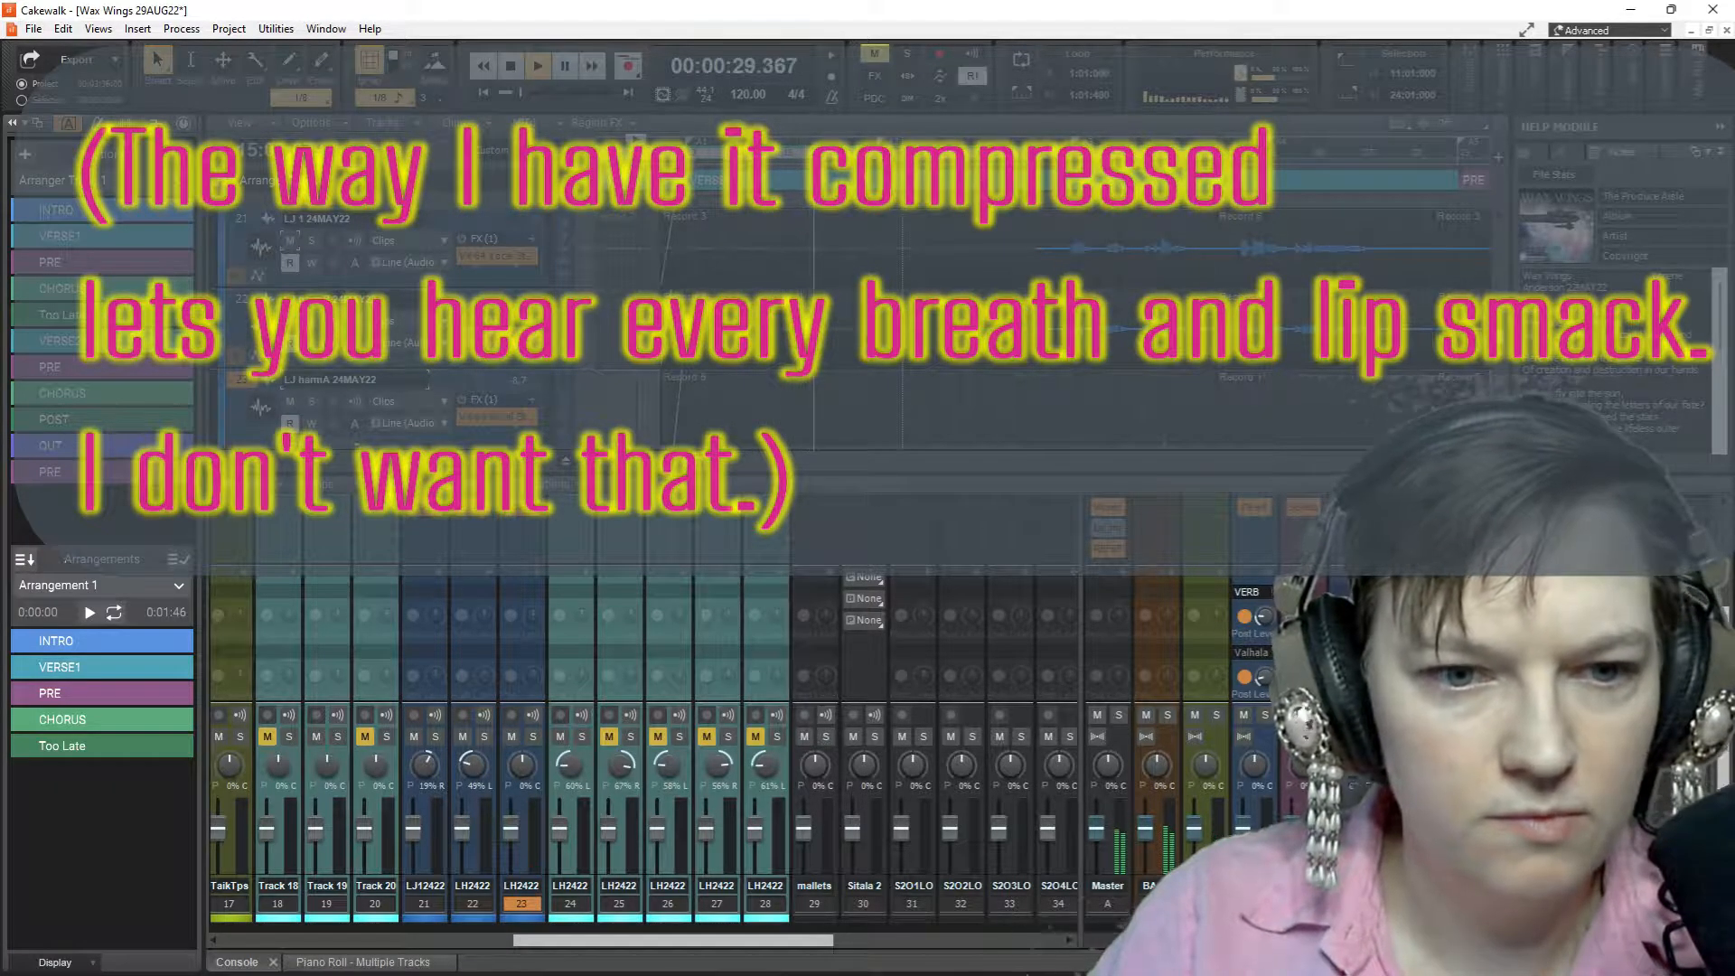
{"action": "scroll", "coordinate": [784, 394], "scroll_direction": "down", "scroll_amount": 2}
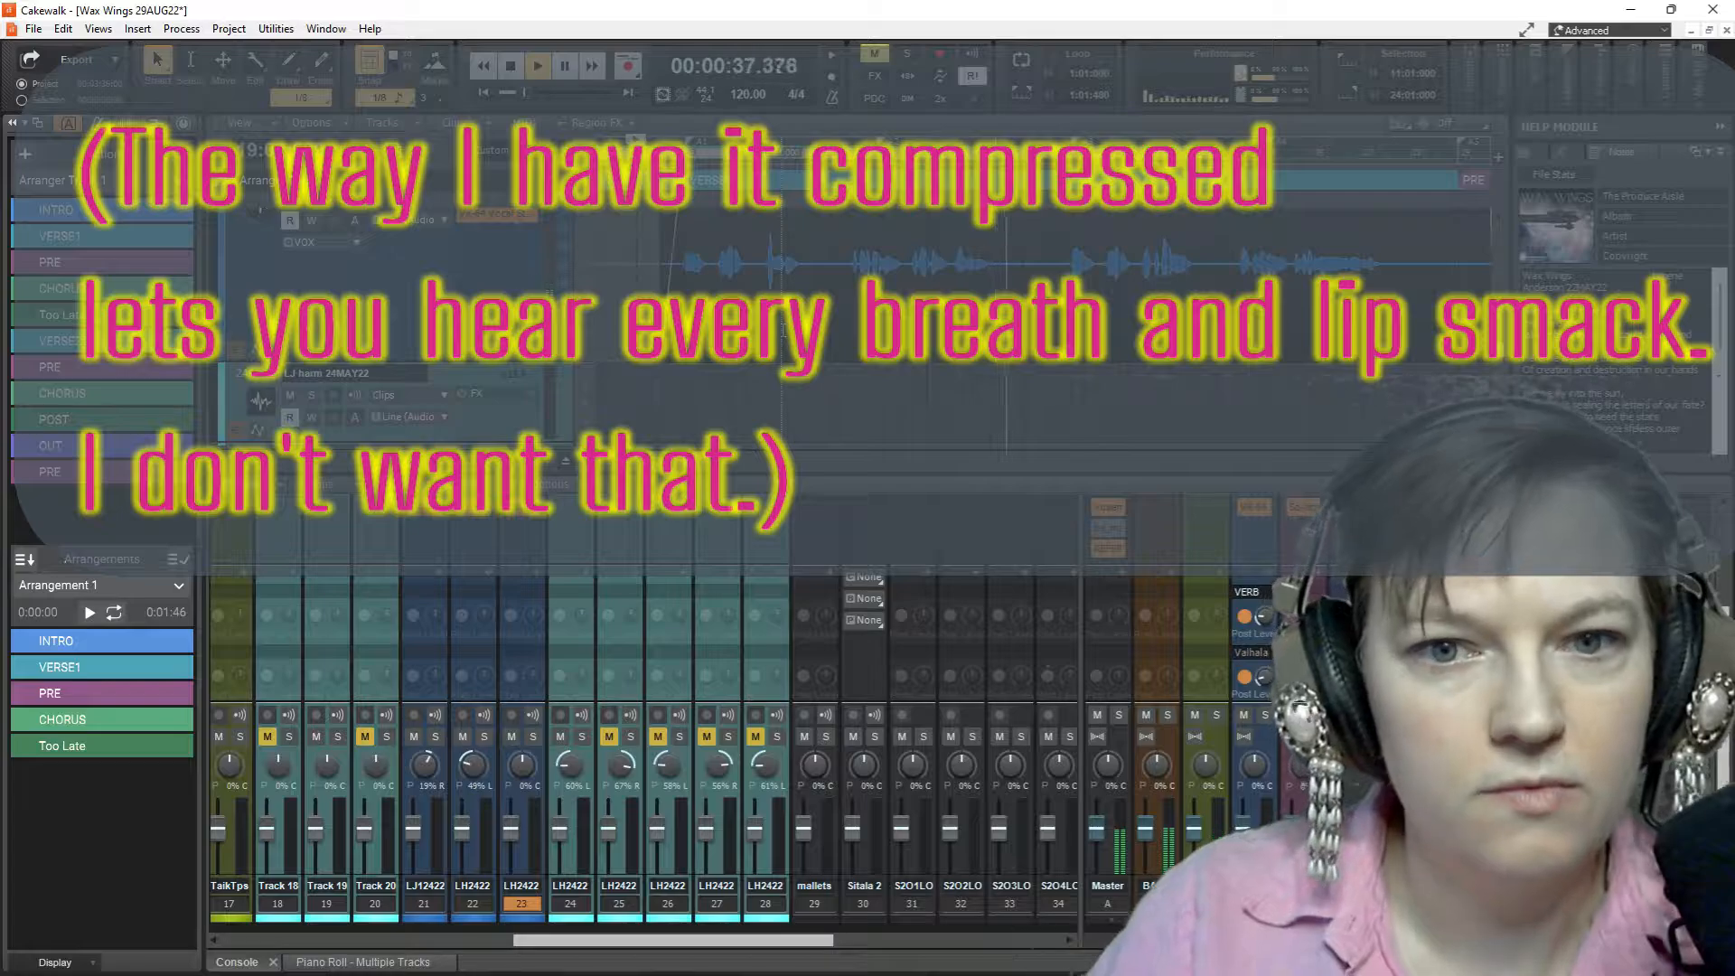
{"action": "key", "text": "space"}
{"action": "scroll", "coordinate": [392, 320], "scroll_direction": "down", "scroll_amount": 1}
{"action": "scroll", "coordinate": [419, 270], "scroll_direction": "up", "scroll_amount": 2}
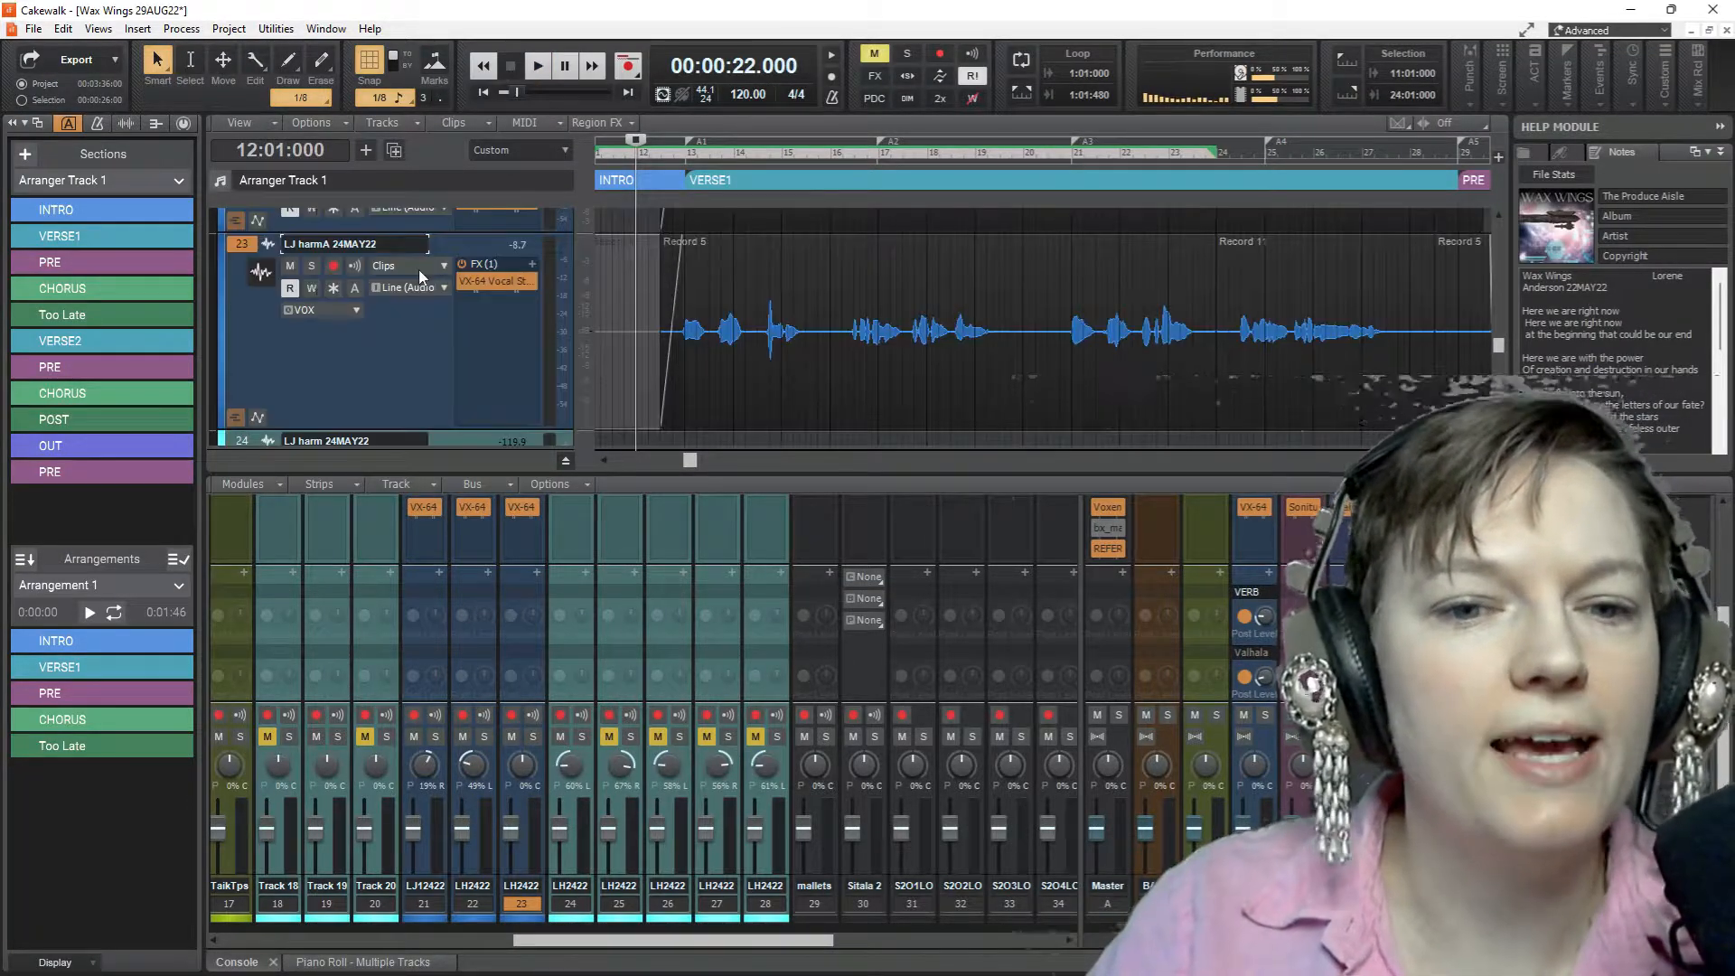
Solo track 23 and audition its vocal in VERSE1 from 12:04:000
{"action": "left_click", "coordinate": [311, 265]}
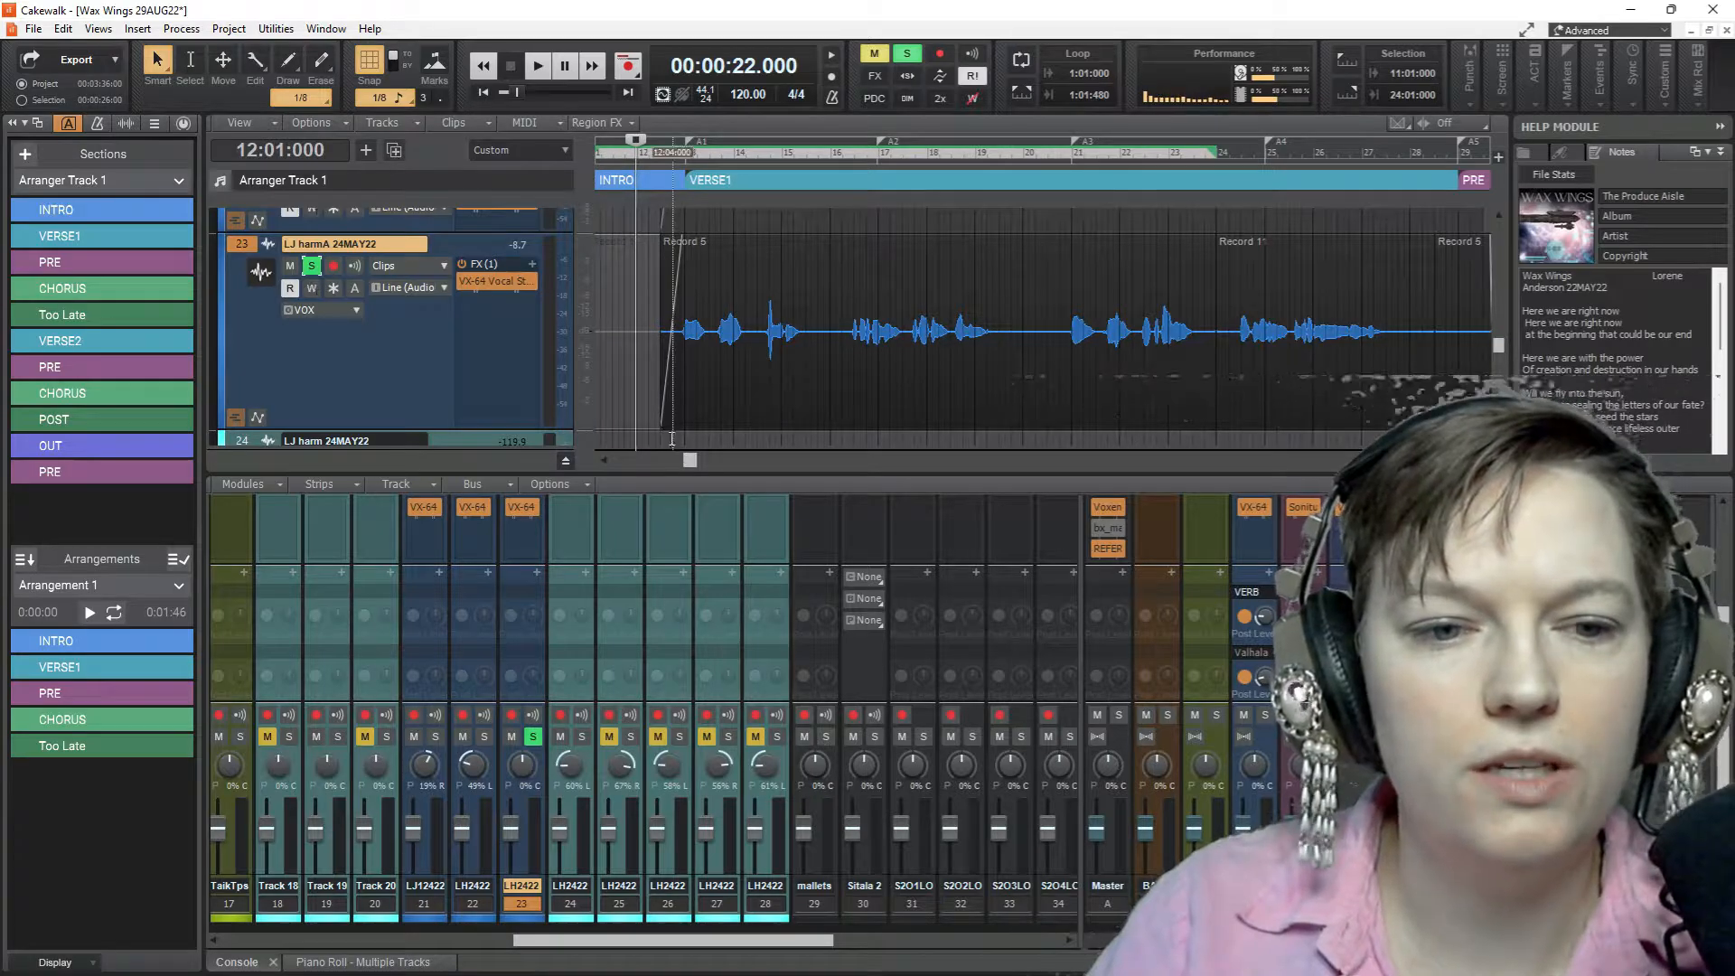
{"action": "left_click", "coordinate": [672, 436]}
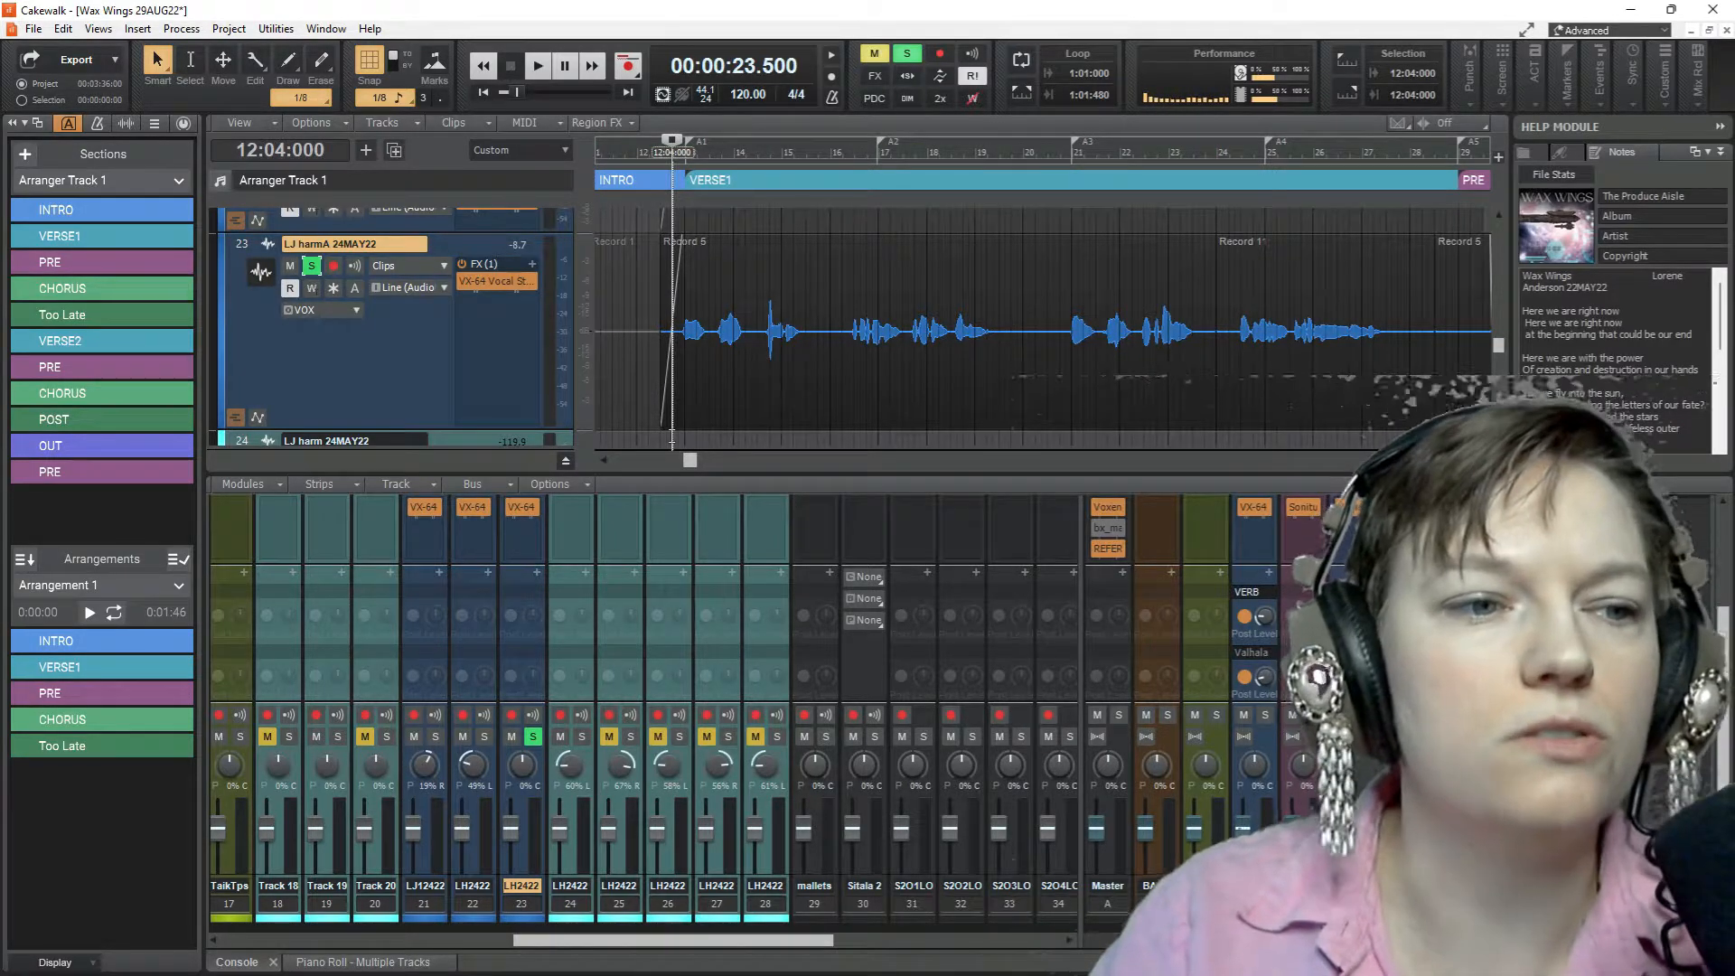
{"action": "key", "text": "space"}
{"action": "scroll", "coordinate": [623, 361], "scroll_direction": "up", "scroll_amount": 3}
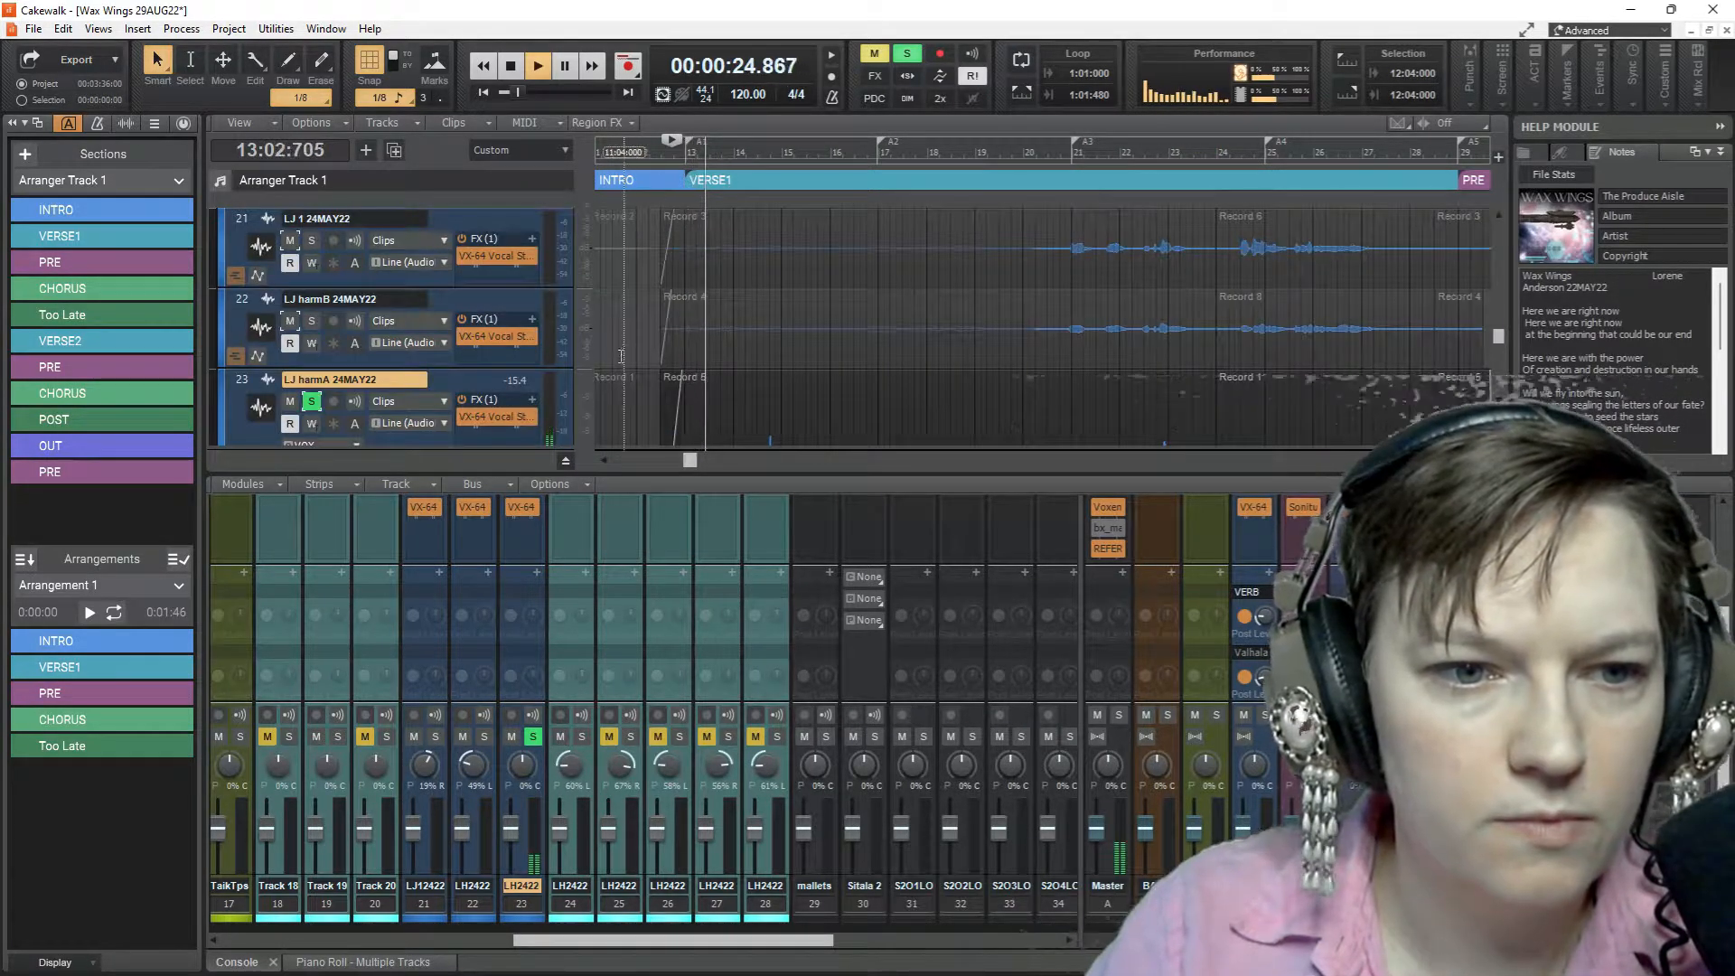
{"action": "scroll", "coordinate": [621, 356], "scroll_direction": "down", "scroll_amount": 1}
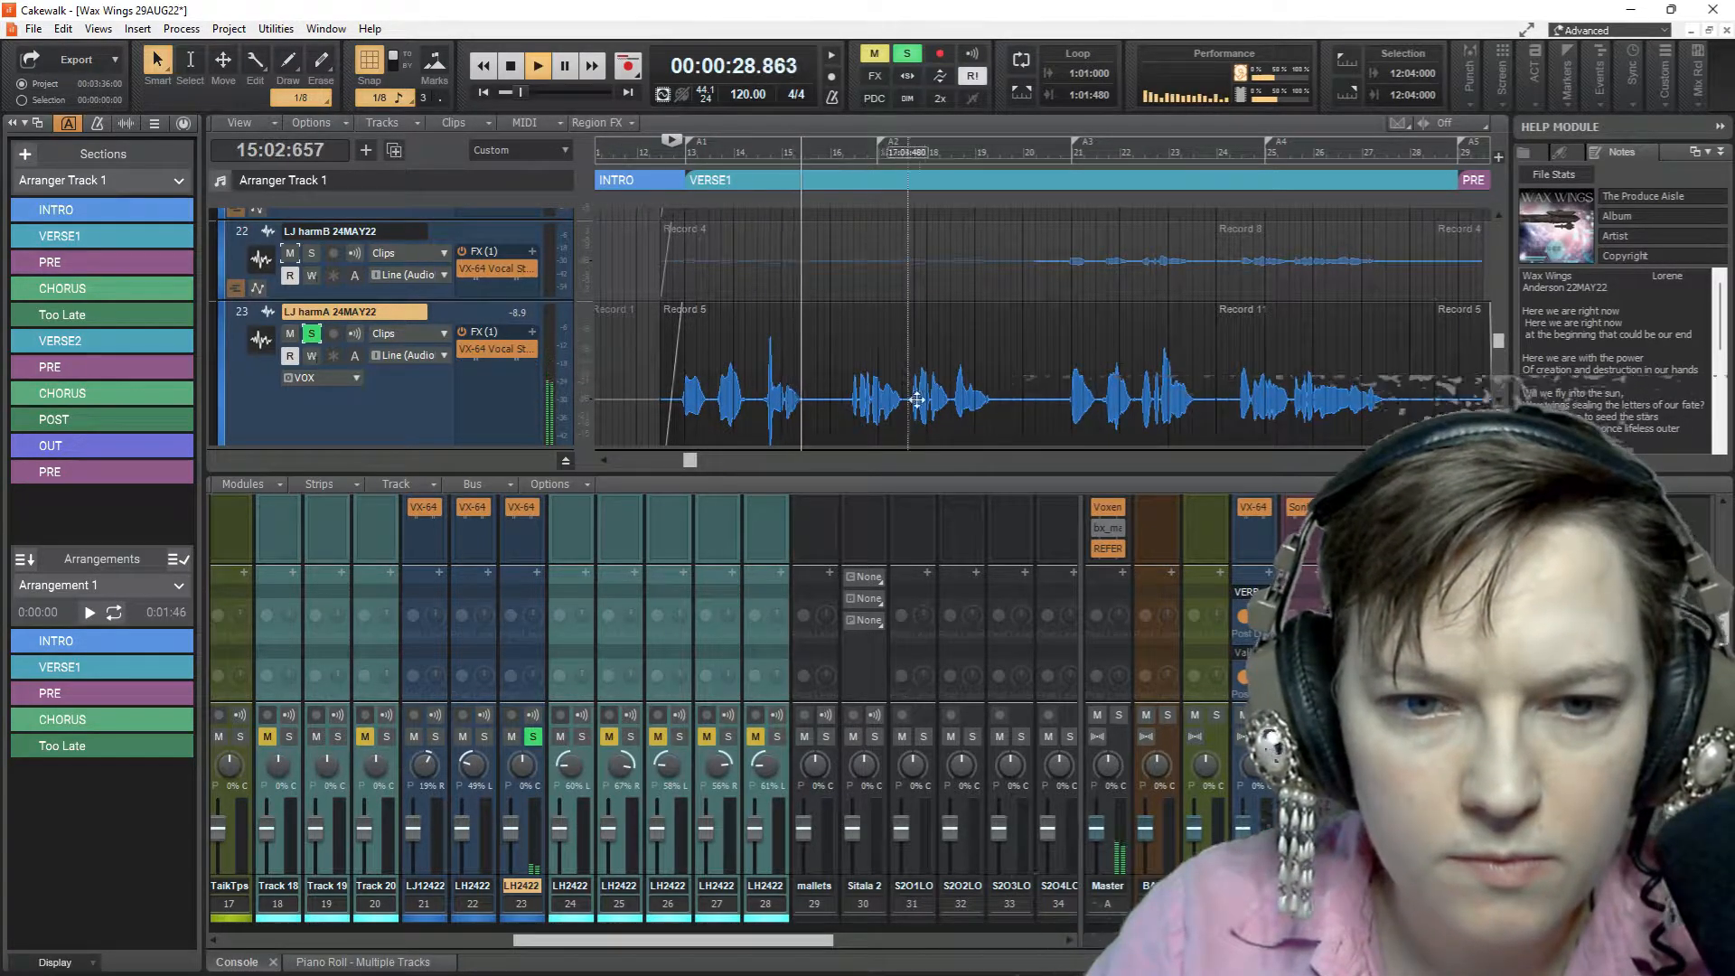
{"action": "scroll", "coordinate": [920, 398], "scroll_direction": "down", "scroll_amount": 1}
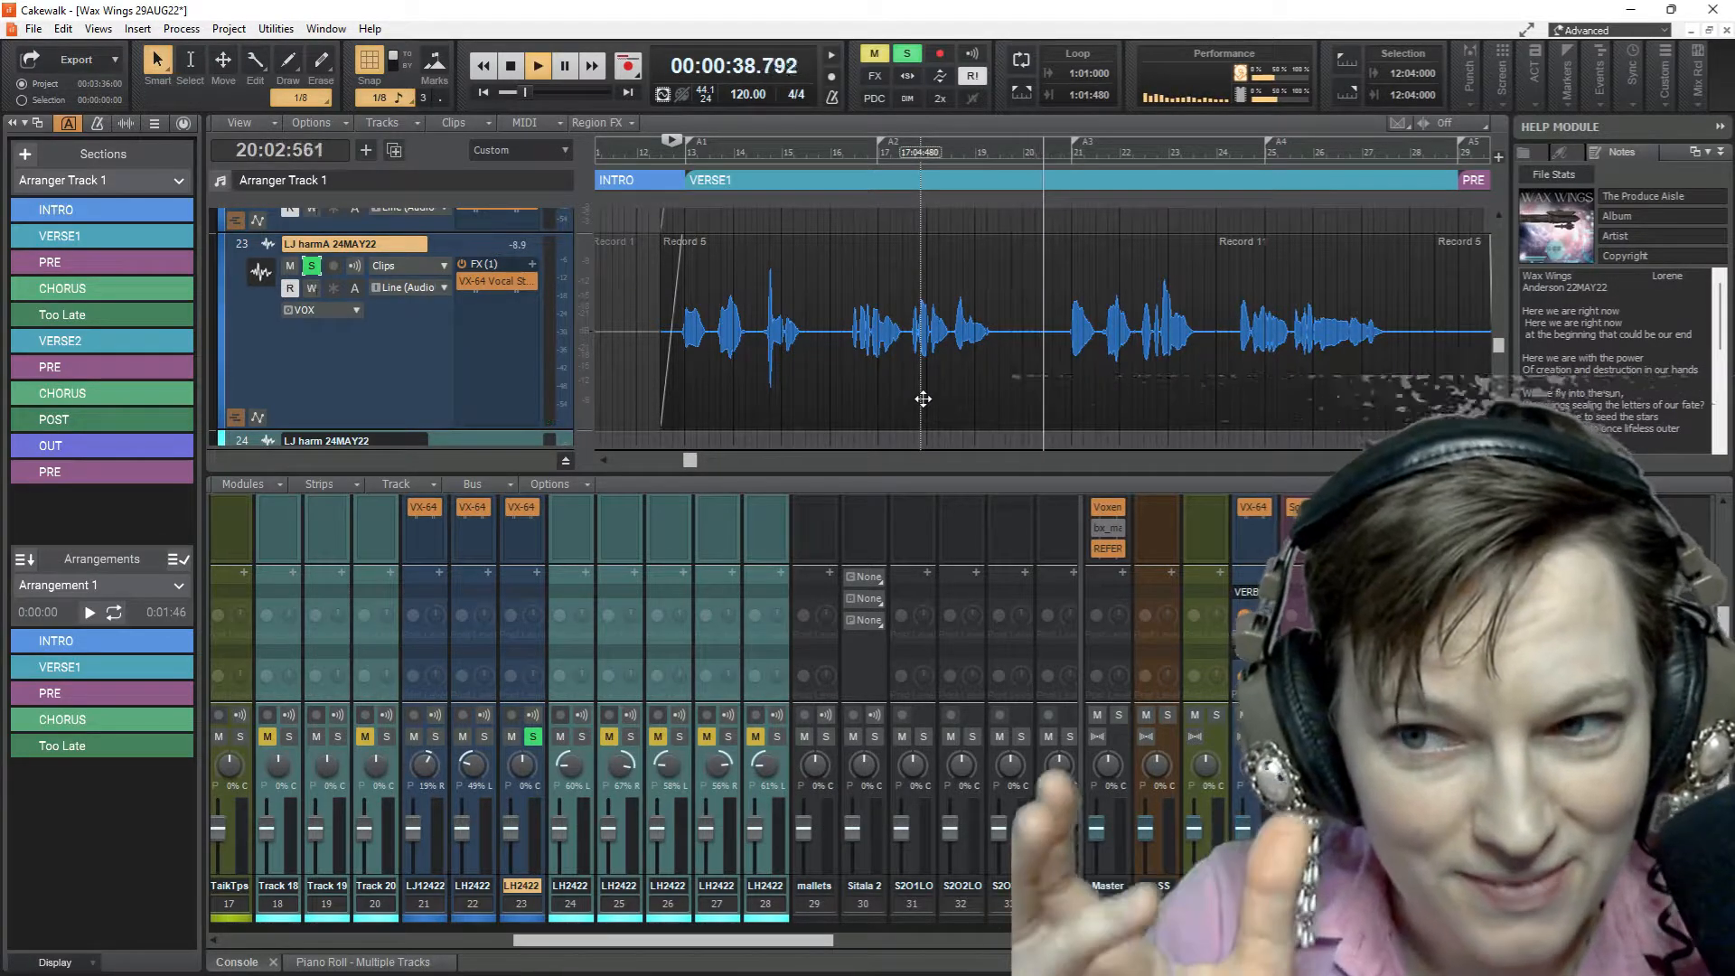
{"action": "key", "text": "space"}
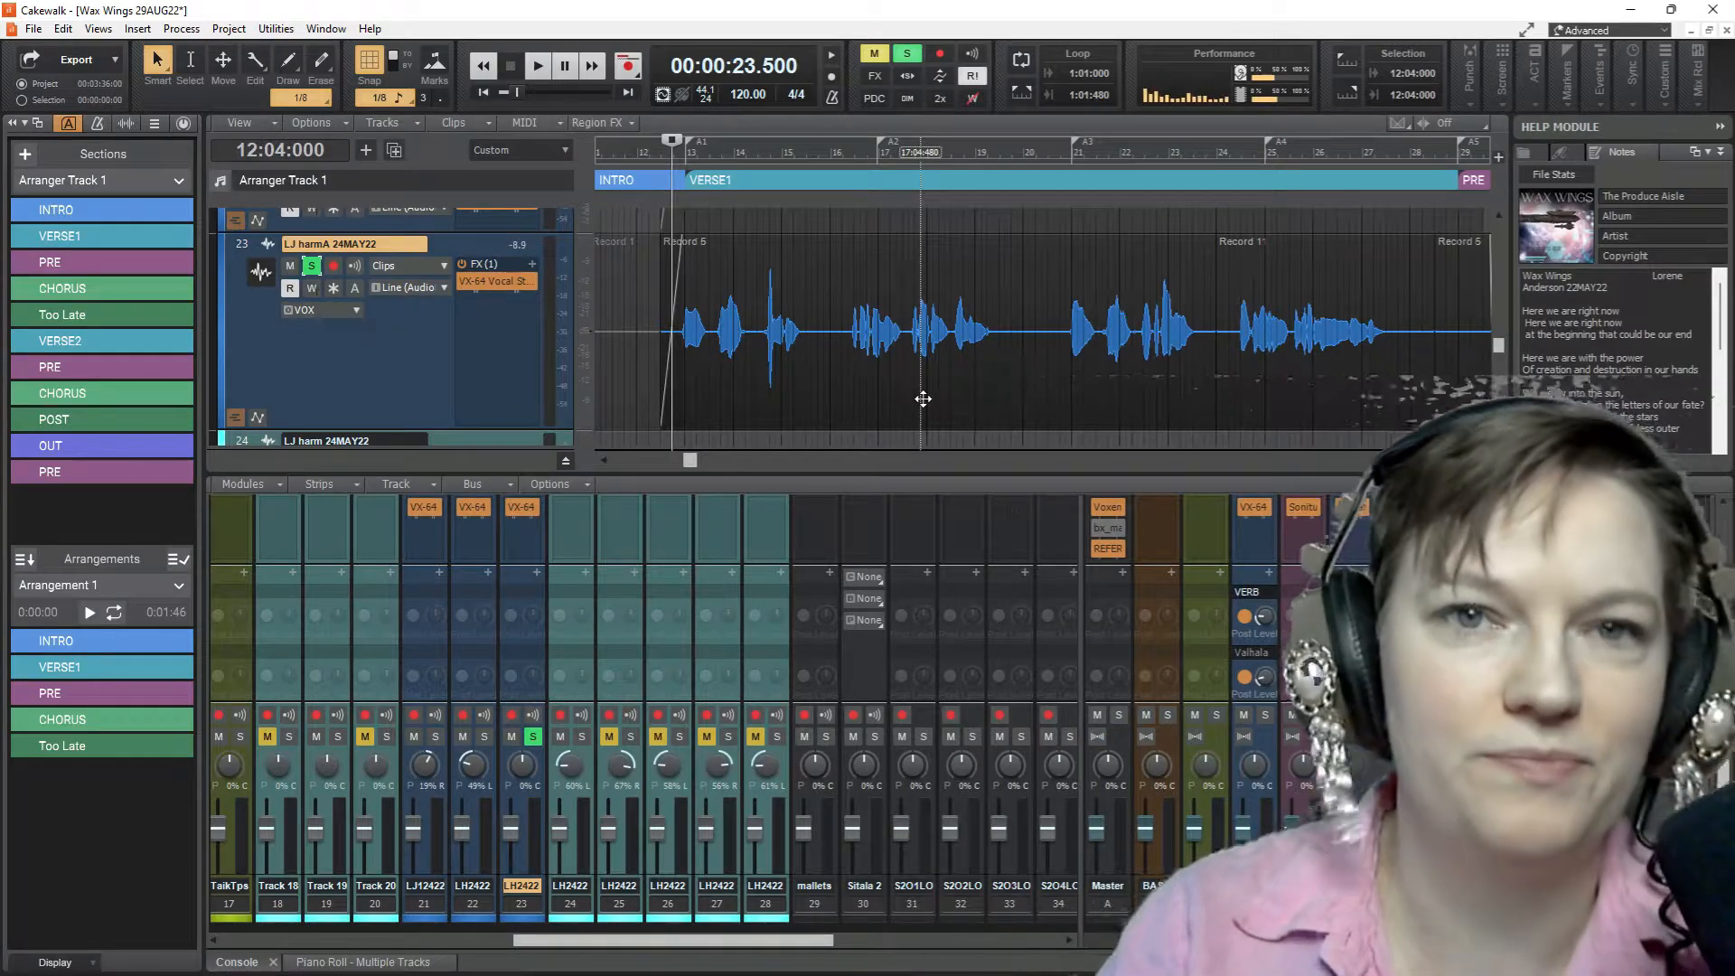
{"action": "key", "text": "space"}
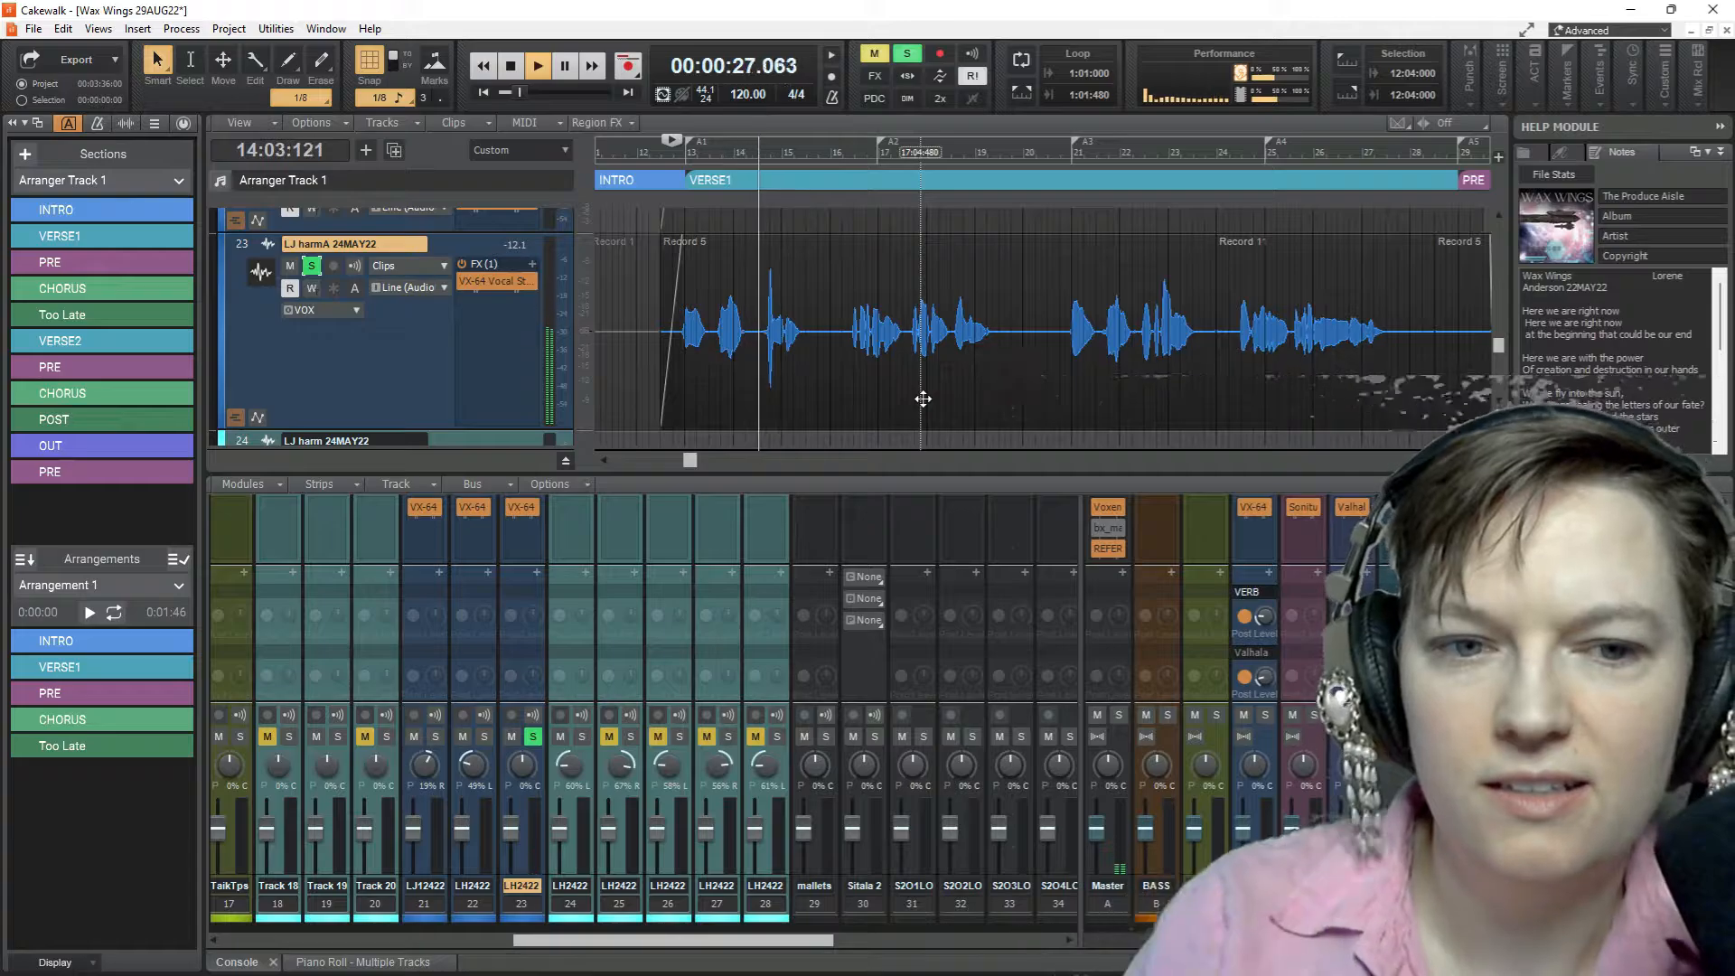
{"action": "key", "text": "space"}
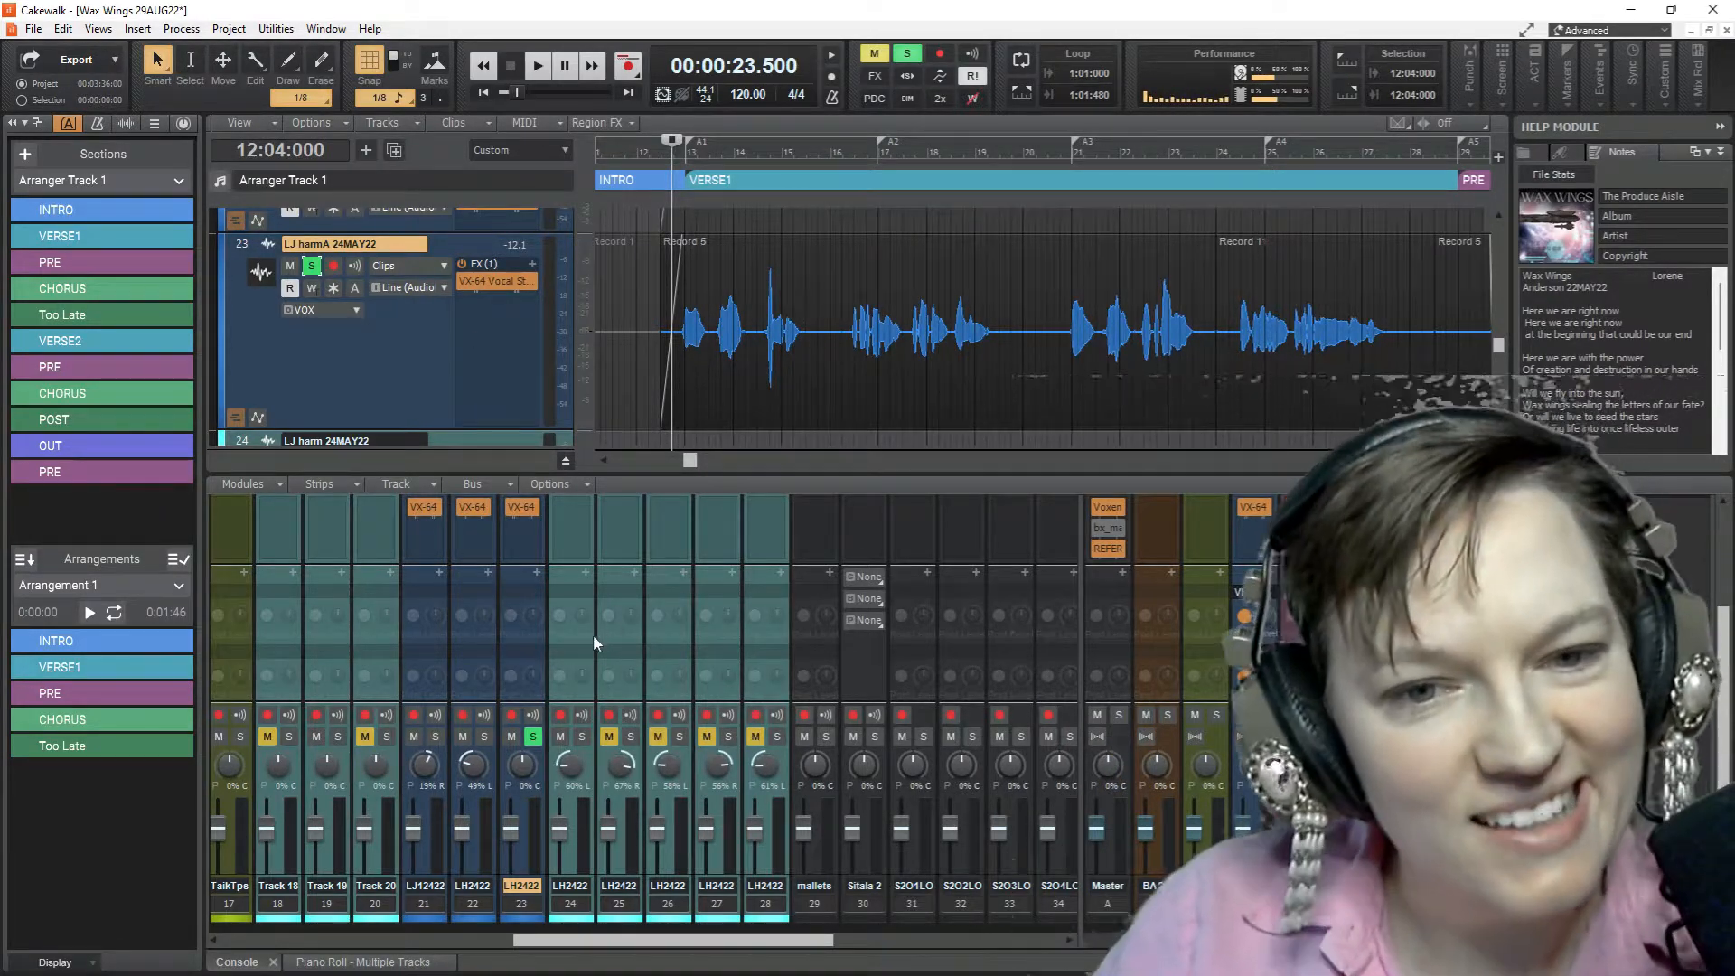
Expand track 23's ProChannel in the console and insert an FX Chain module at its compressor
{"action": "scroll", "coordinate": [591, 645], "scroll_direction": "up", "scroll_amount": 2}
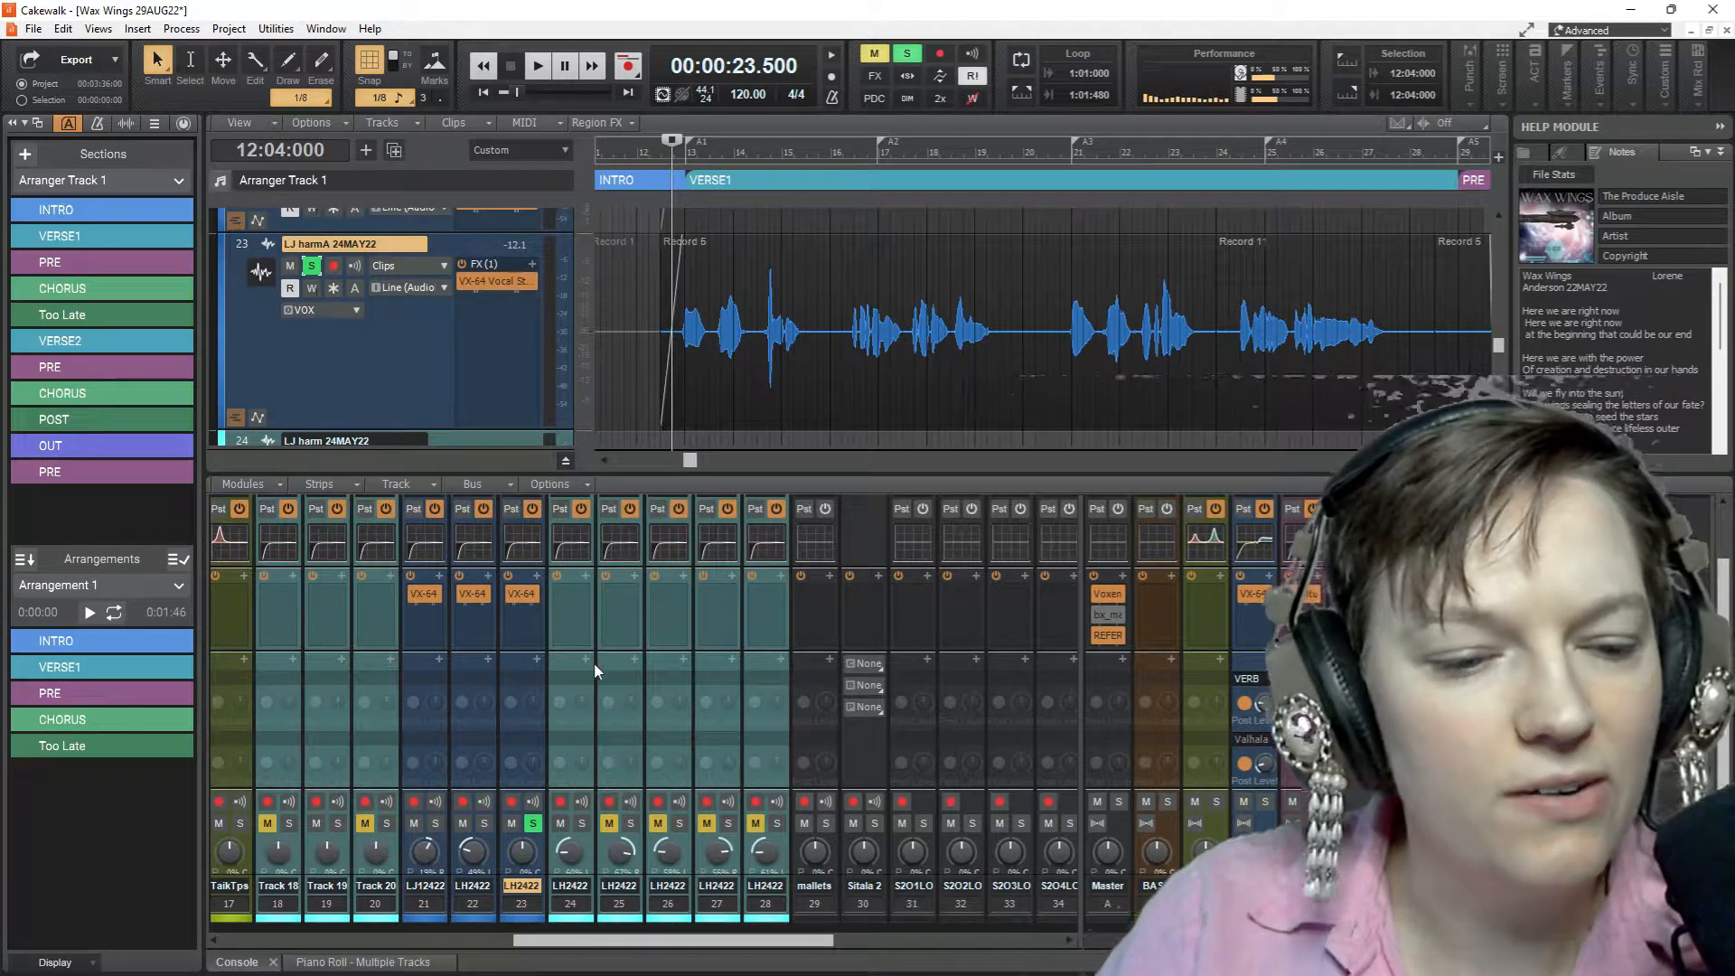
{"action": "scroll", "coordinate": [547, 560], "scroll_direction": "up", "scroll_amount": 2}
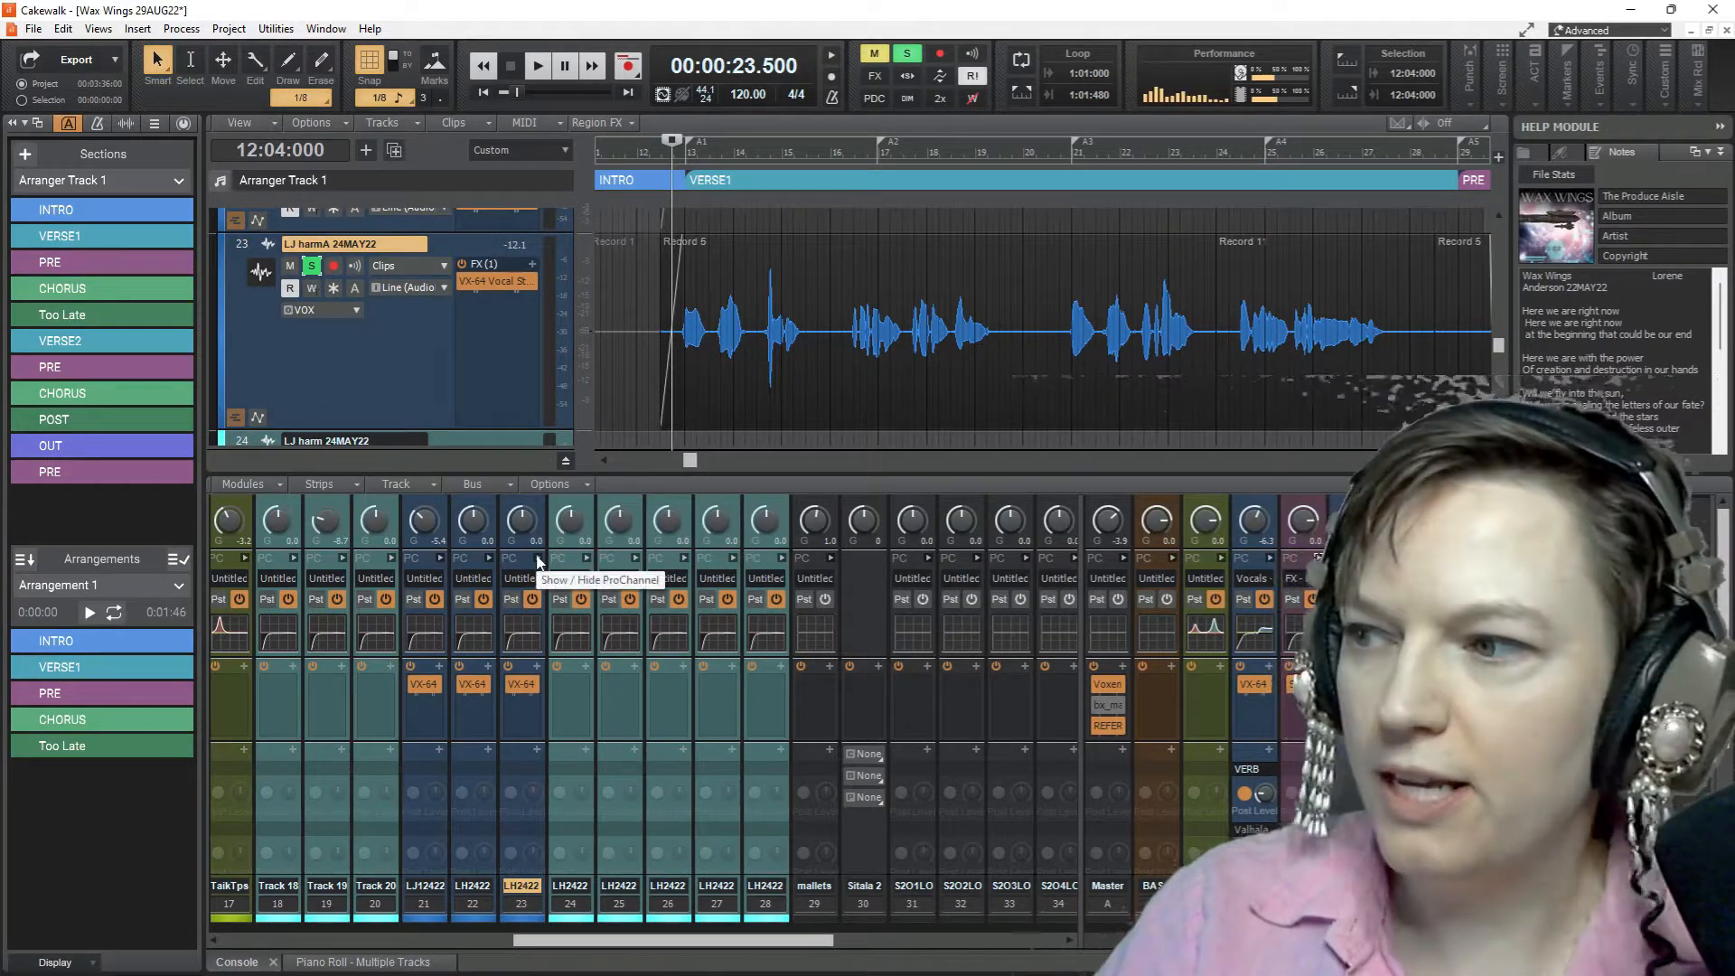
{"action": "left_click", "coordinate": [535, 559]}
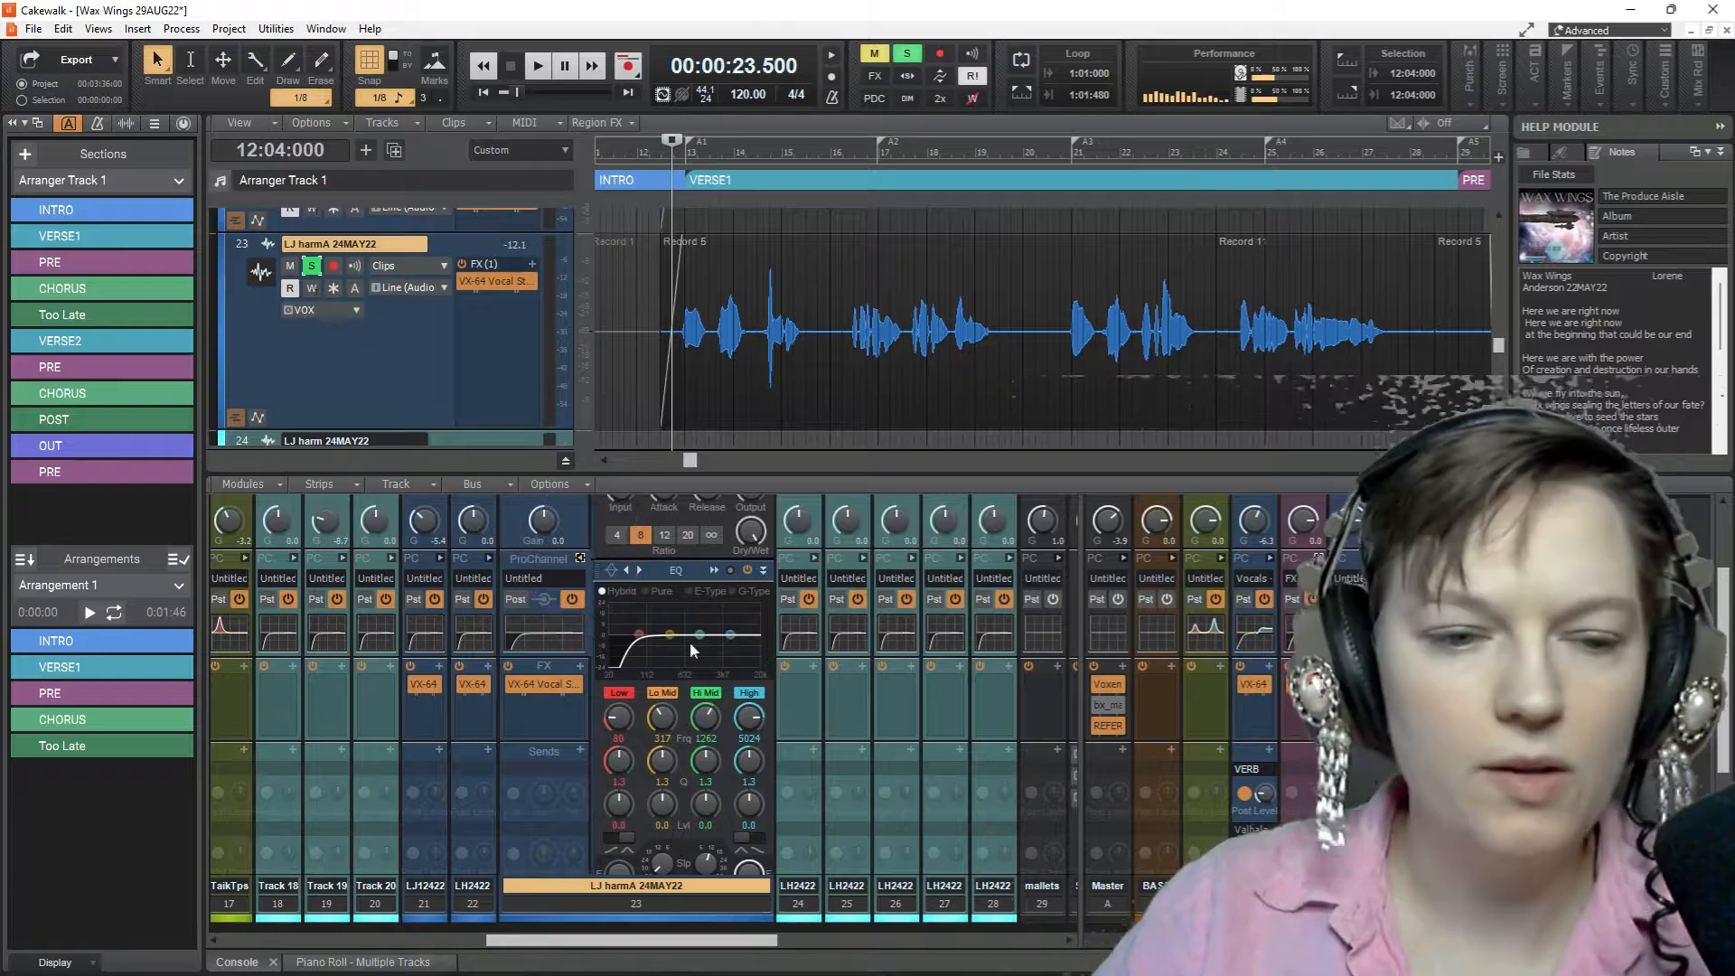
{"action": "scroll", "coordinate": [641, 611], "scroll_direction": "up", "scroll_amount": 3}
{"action": "right_click", "coordinate": [671, 621]}
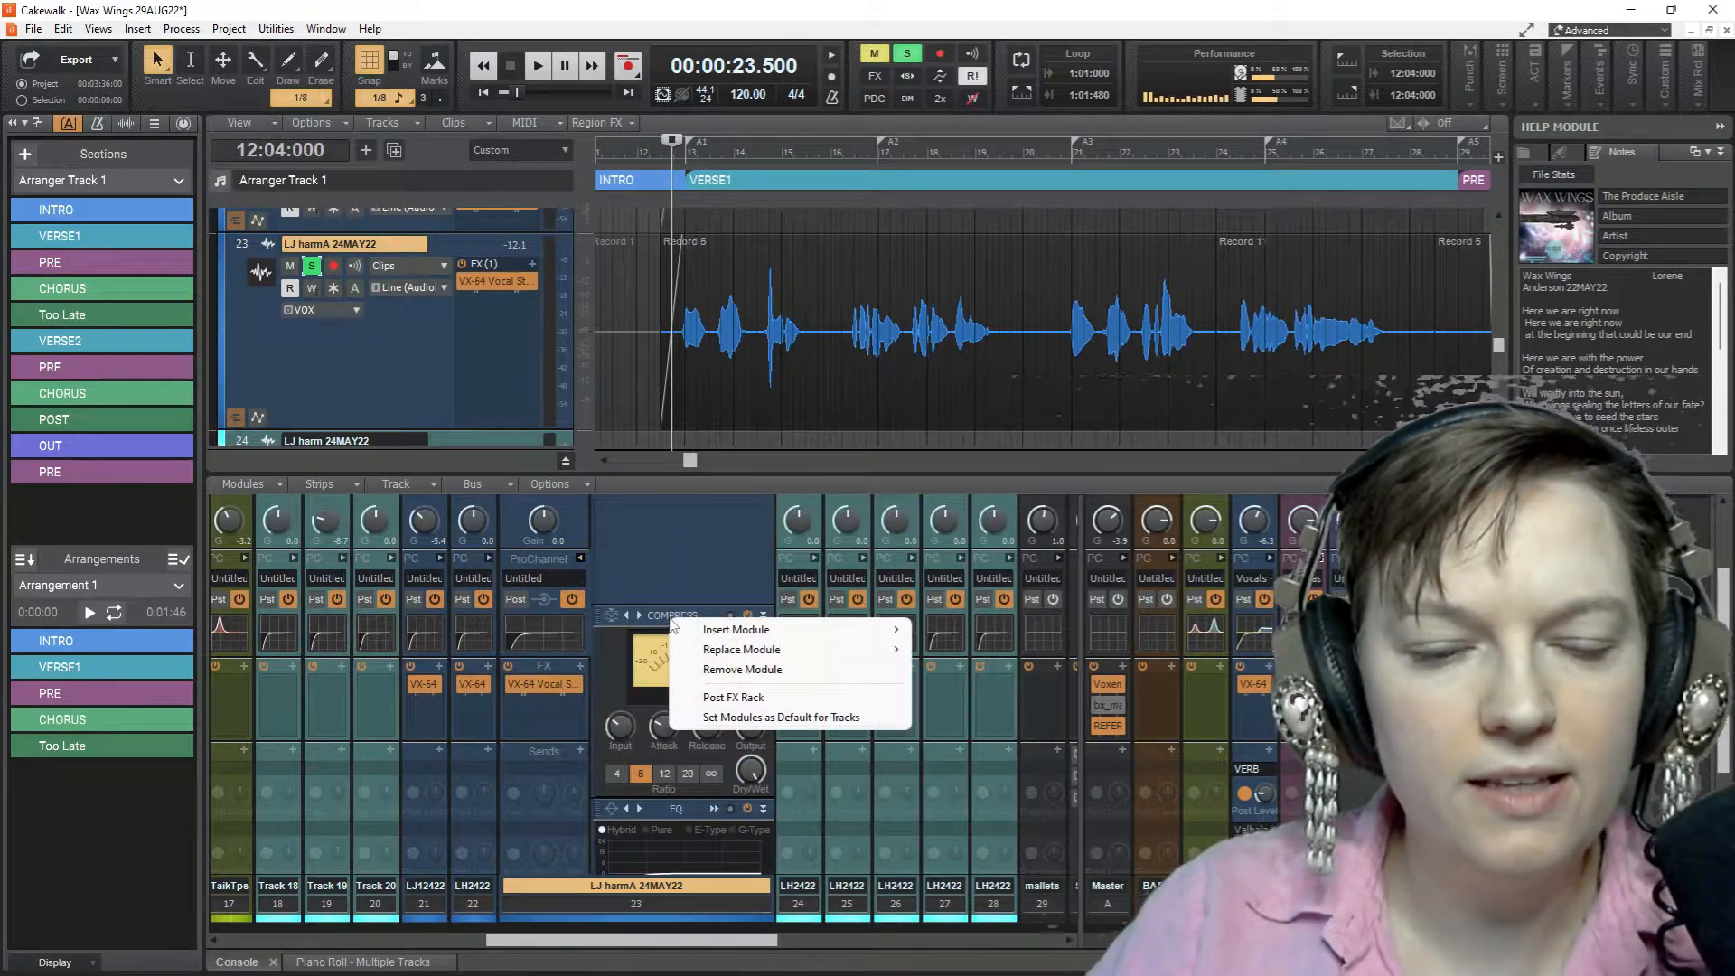
{"action": "mouse_move", "coordinate": [718, 636]}
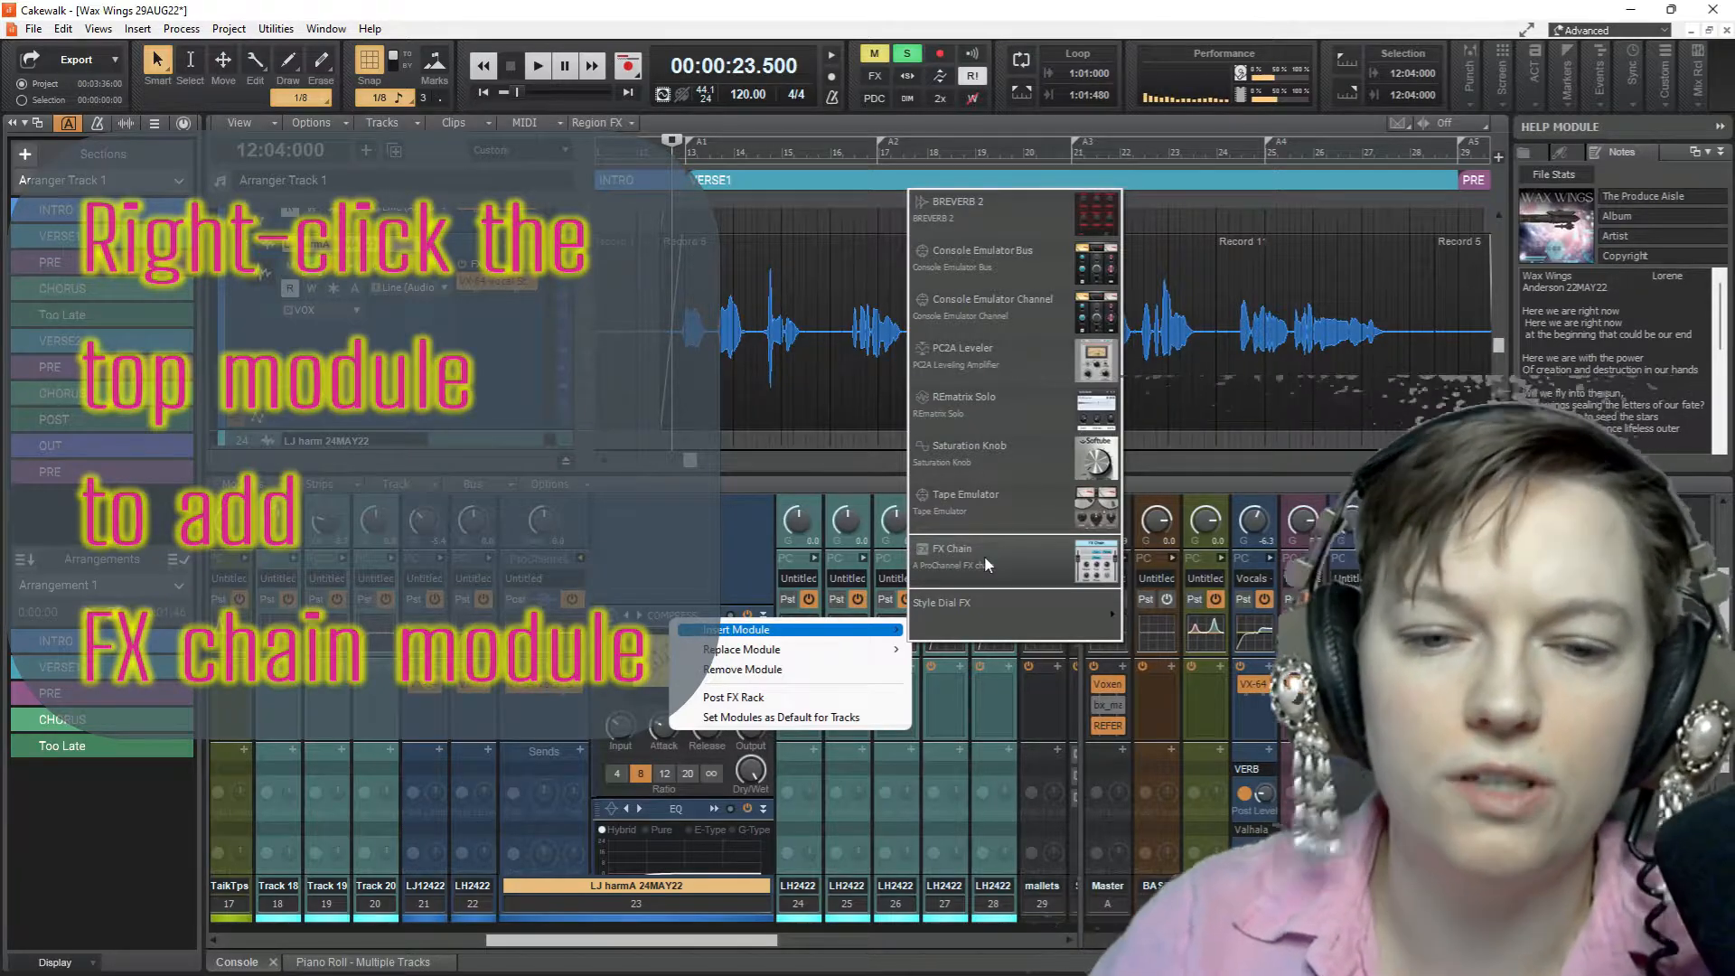
{"action": "left_click", "coordinate": [985, 560]}
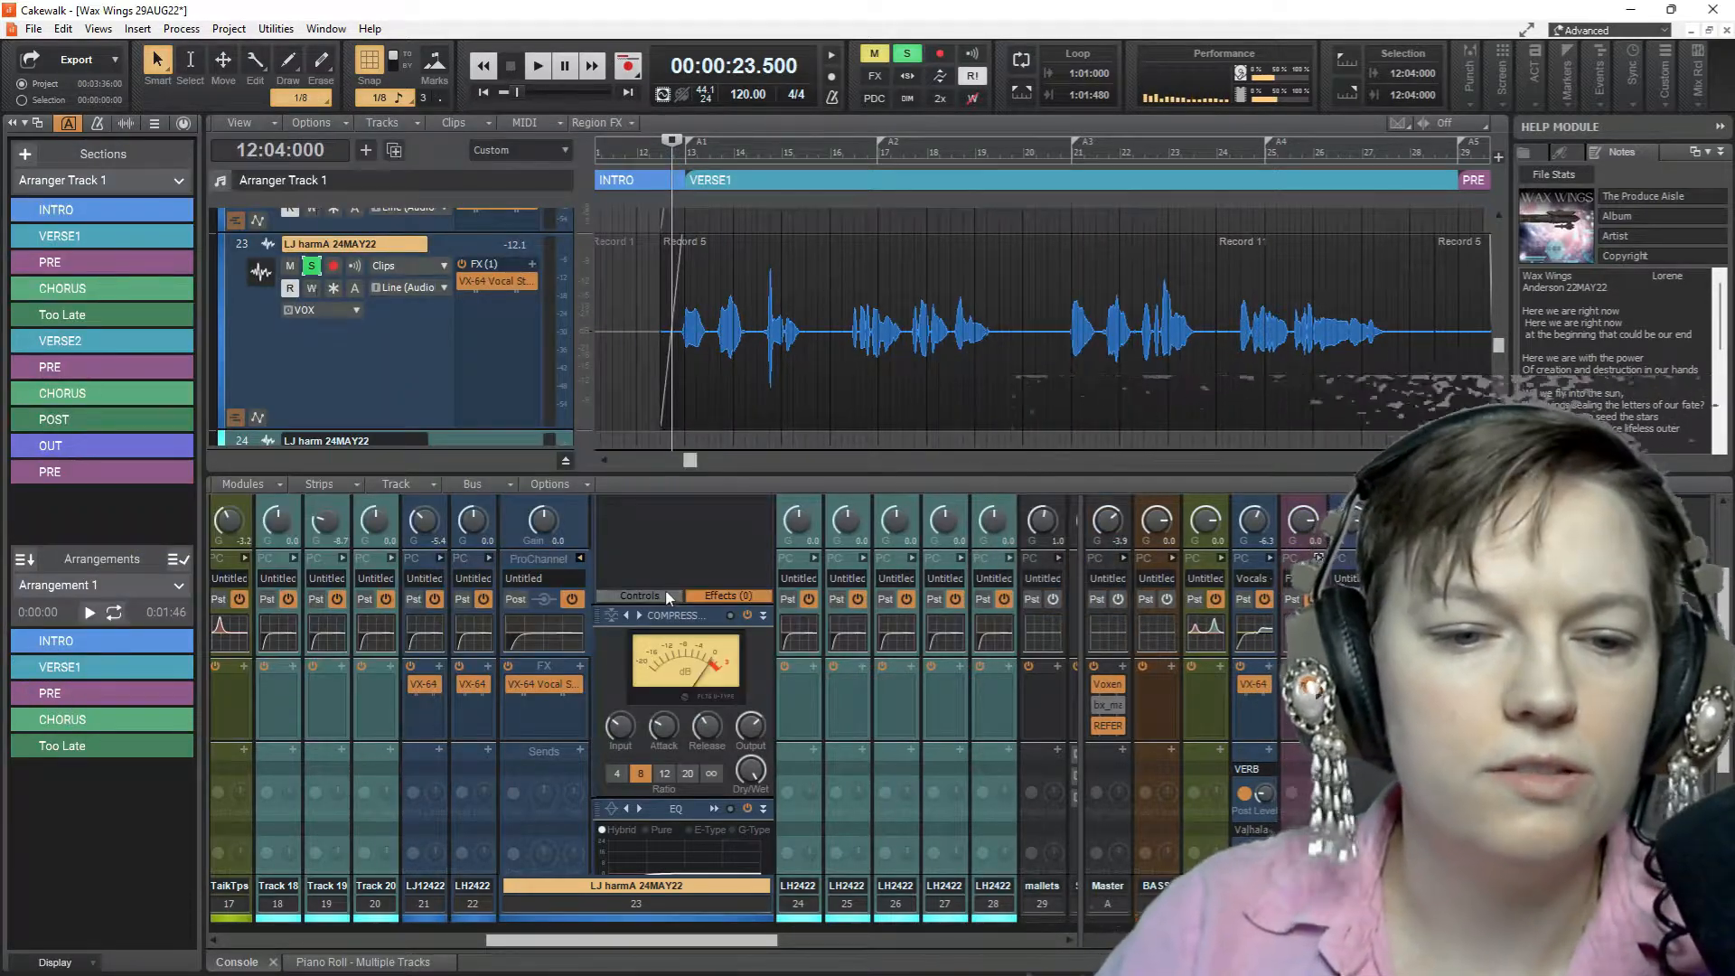
Insert Cakewalk's Sonitus Gate into the new FX Chain and load its Default Gate preset
{"action": "scroll", "coordinate": [665, 574], "scroll_direction": "up", "scroll_amount": 2}
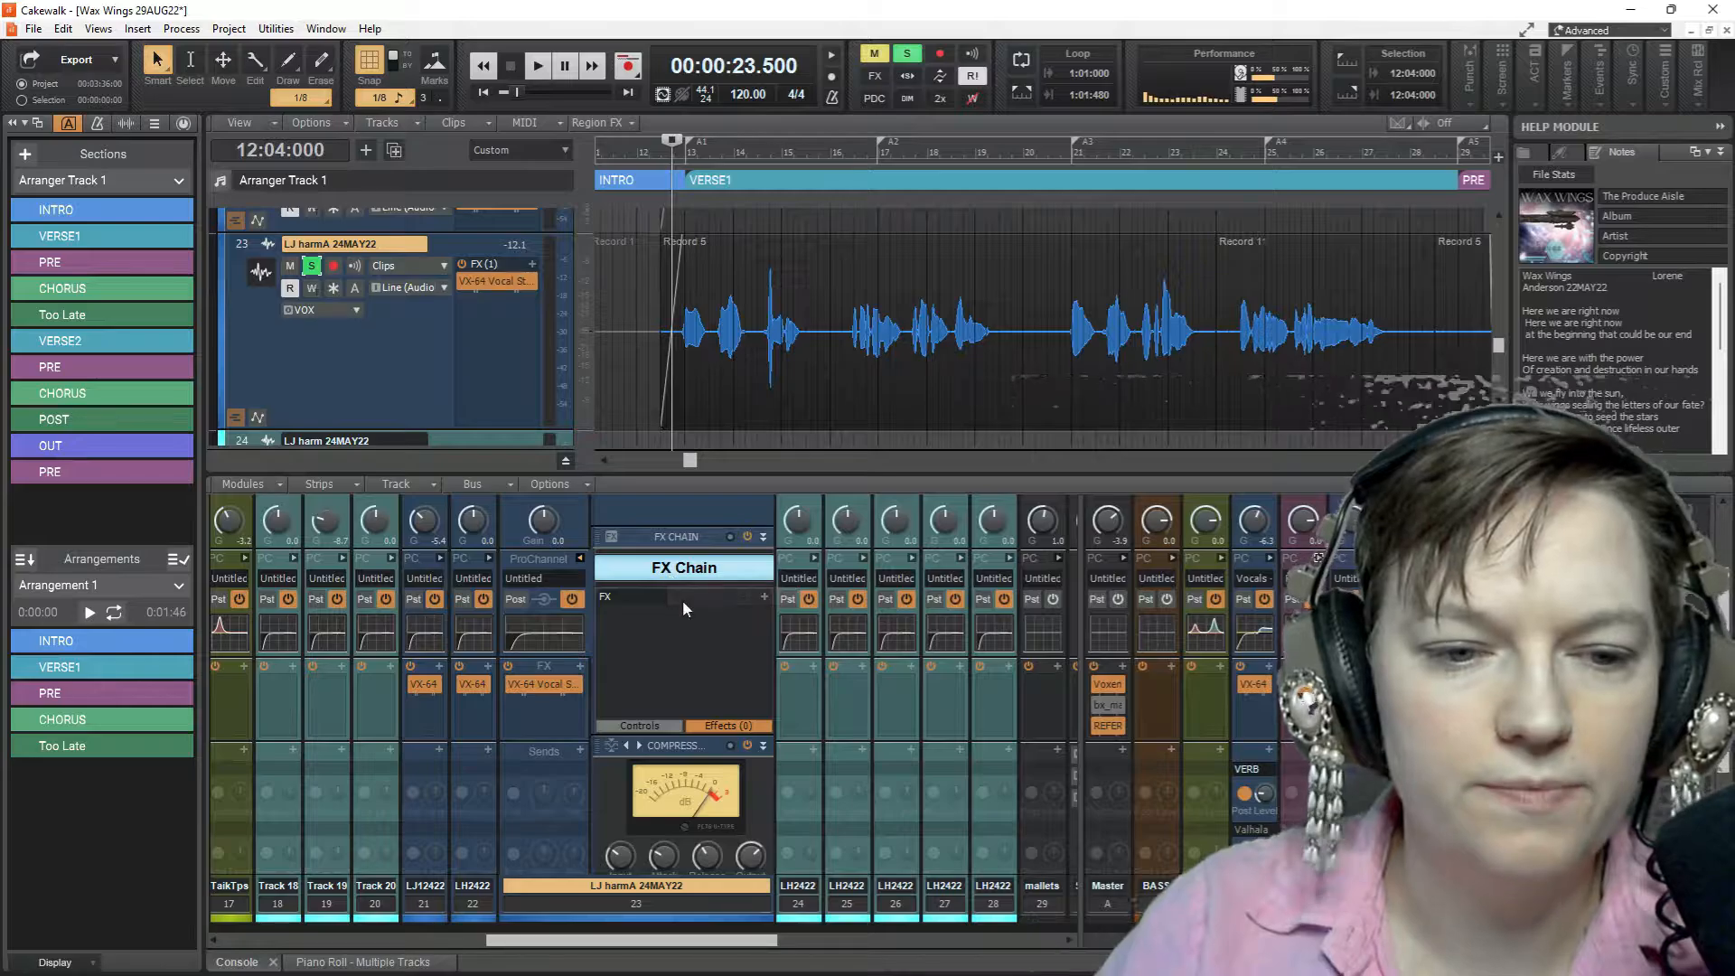
{"action": "left_click", "coordinate": [766, 599]}
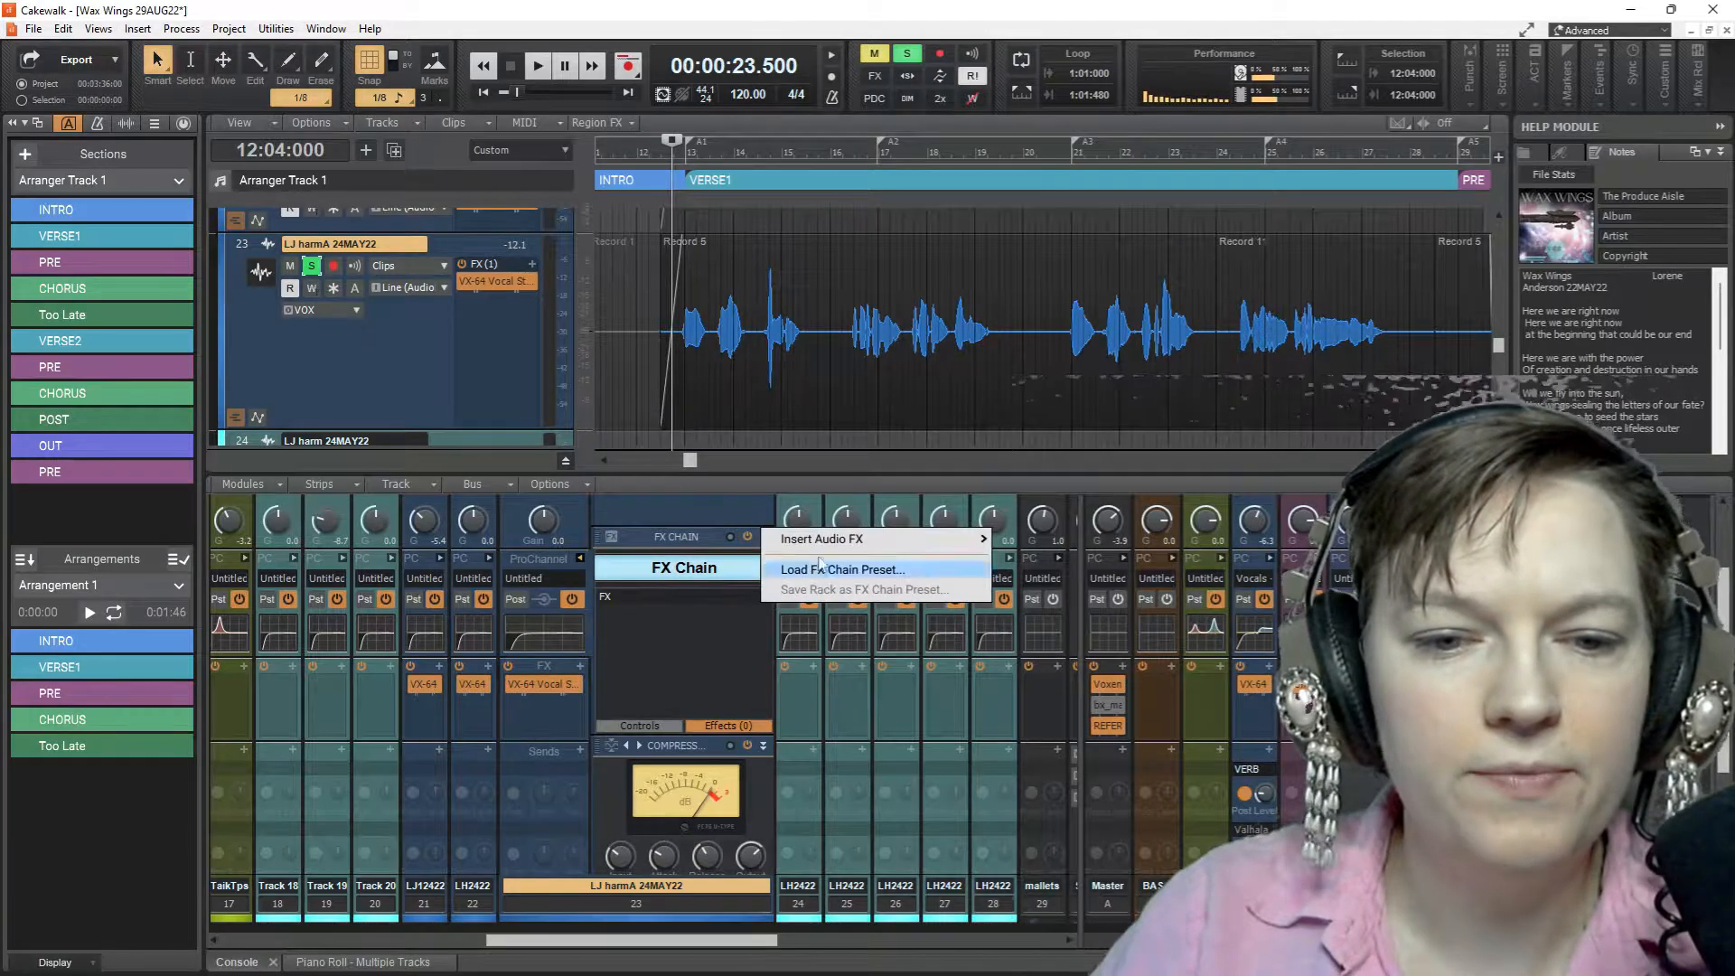
{"action": "mouse_move", "coordinate": [833, 540]}
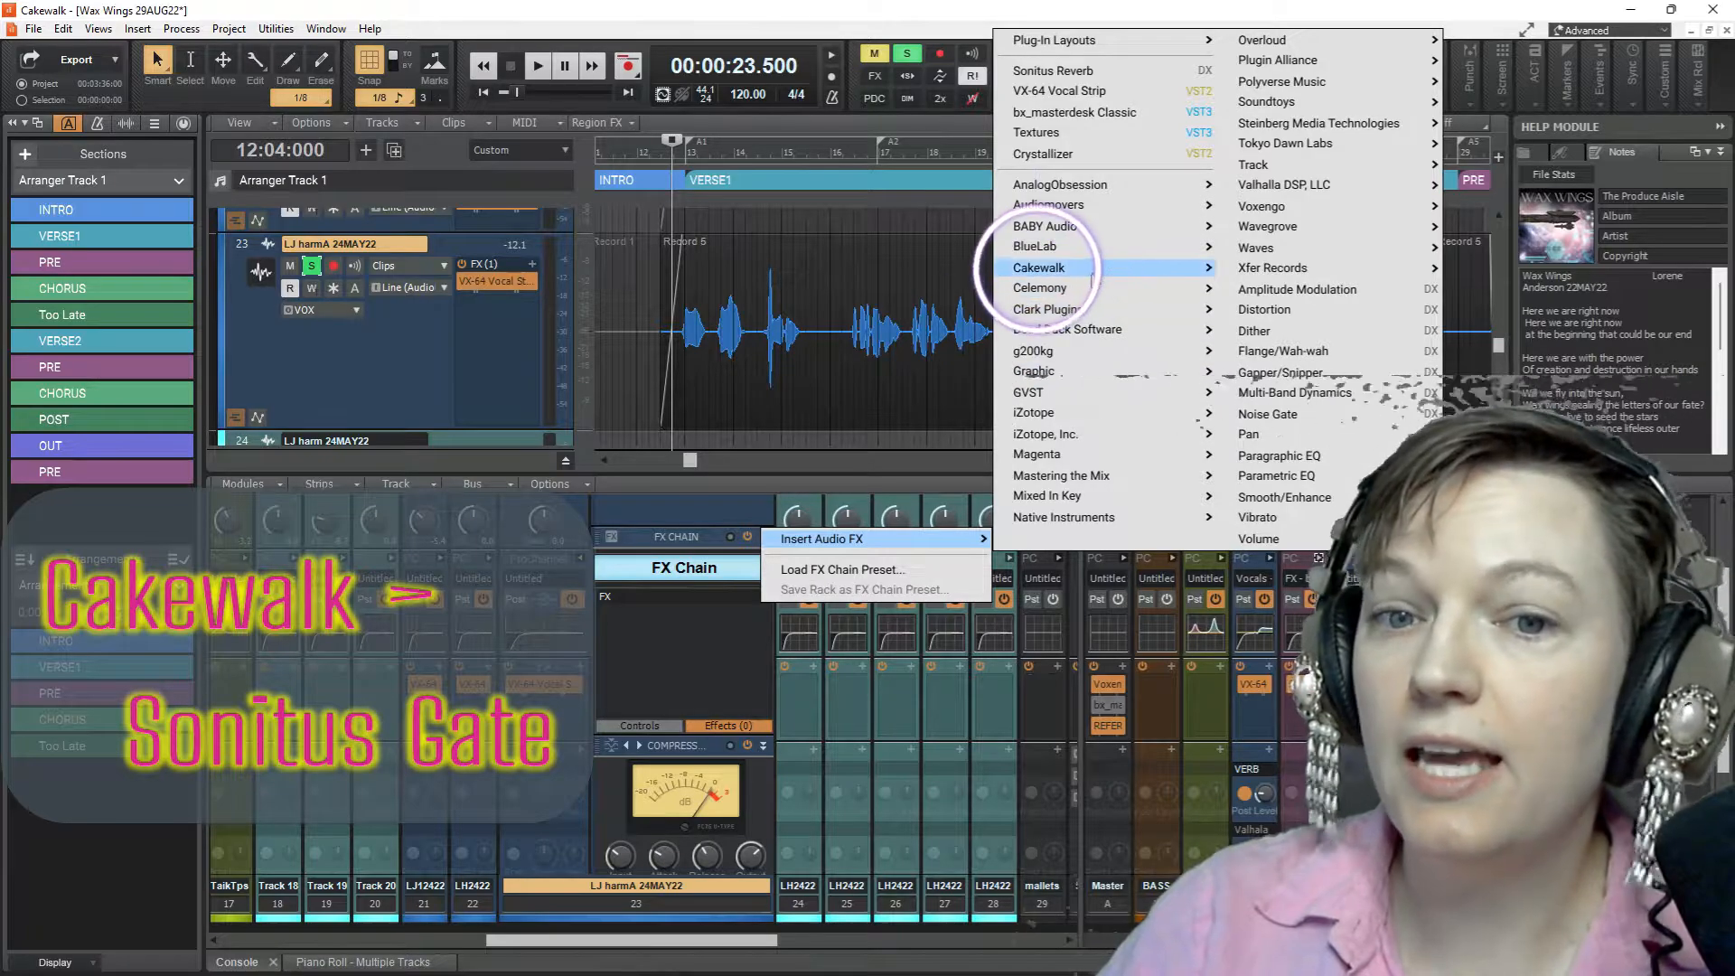
{"action": "mouse_move", "coordinate": [1093, 278]}
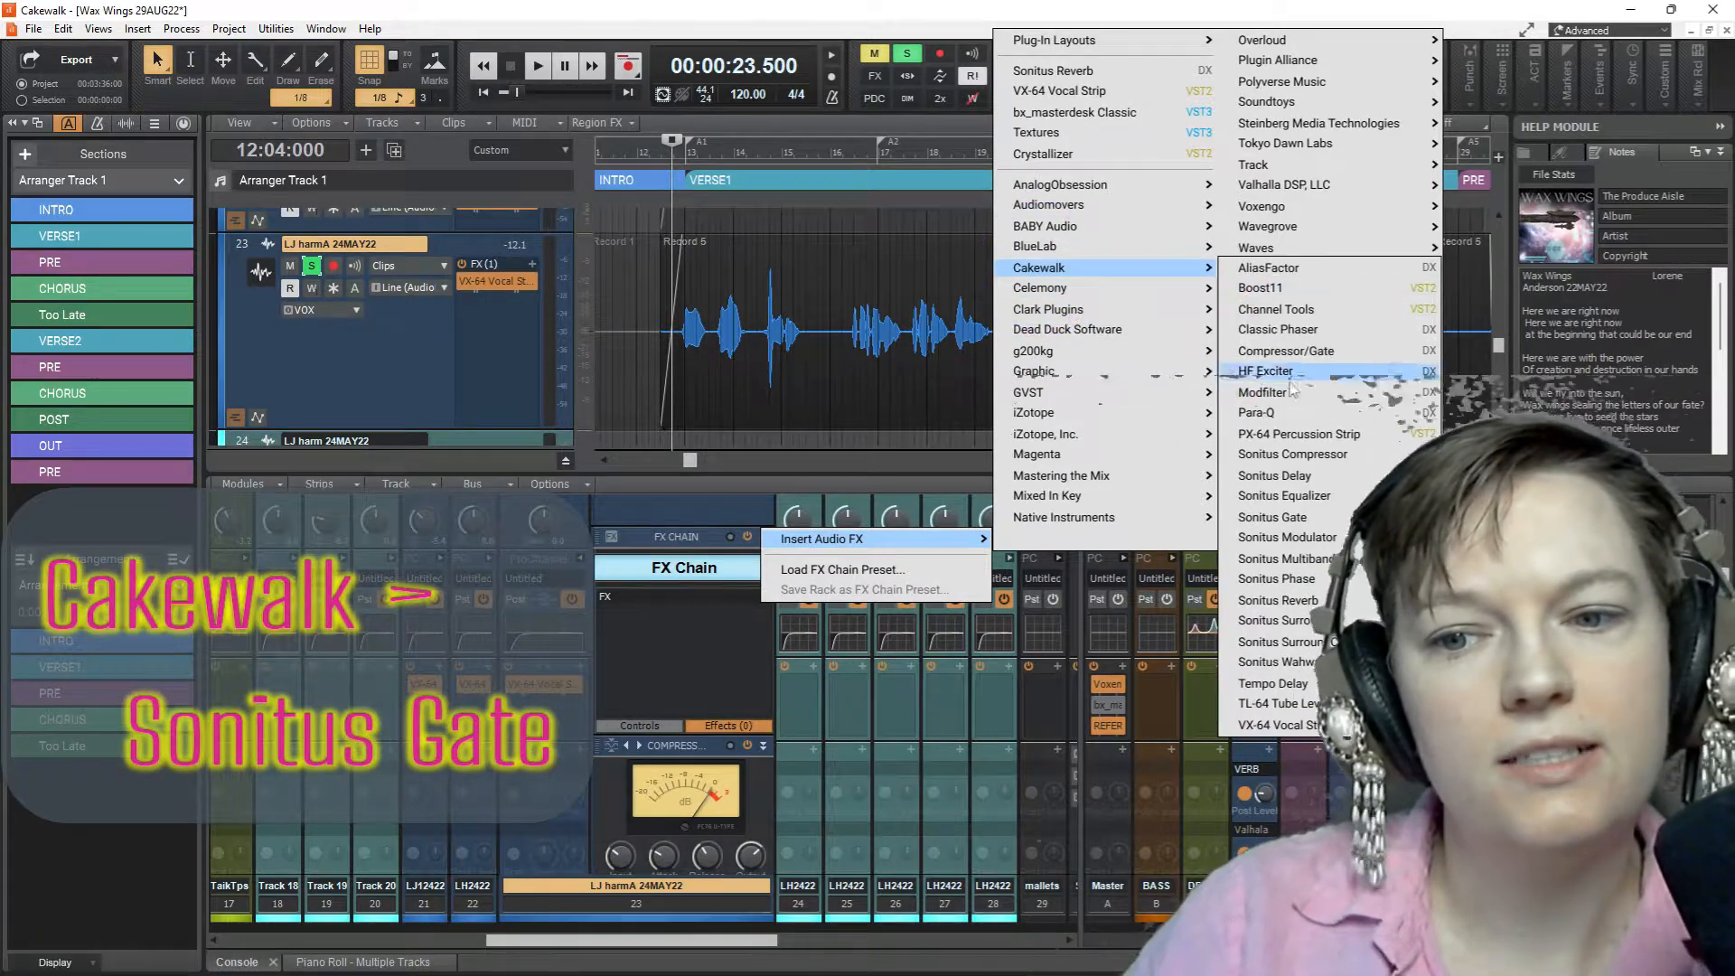
{"action": "left_click", "coordinate": [1311, 517]}
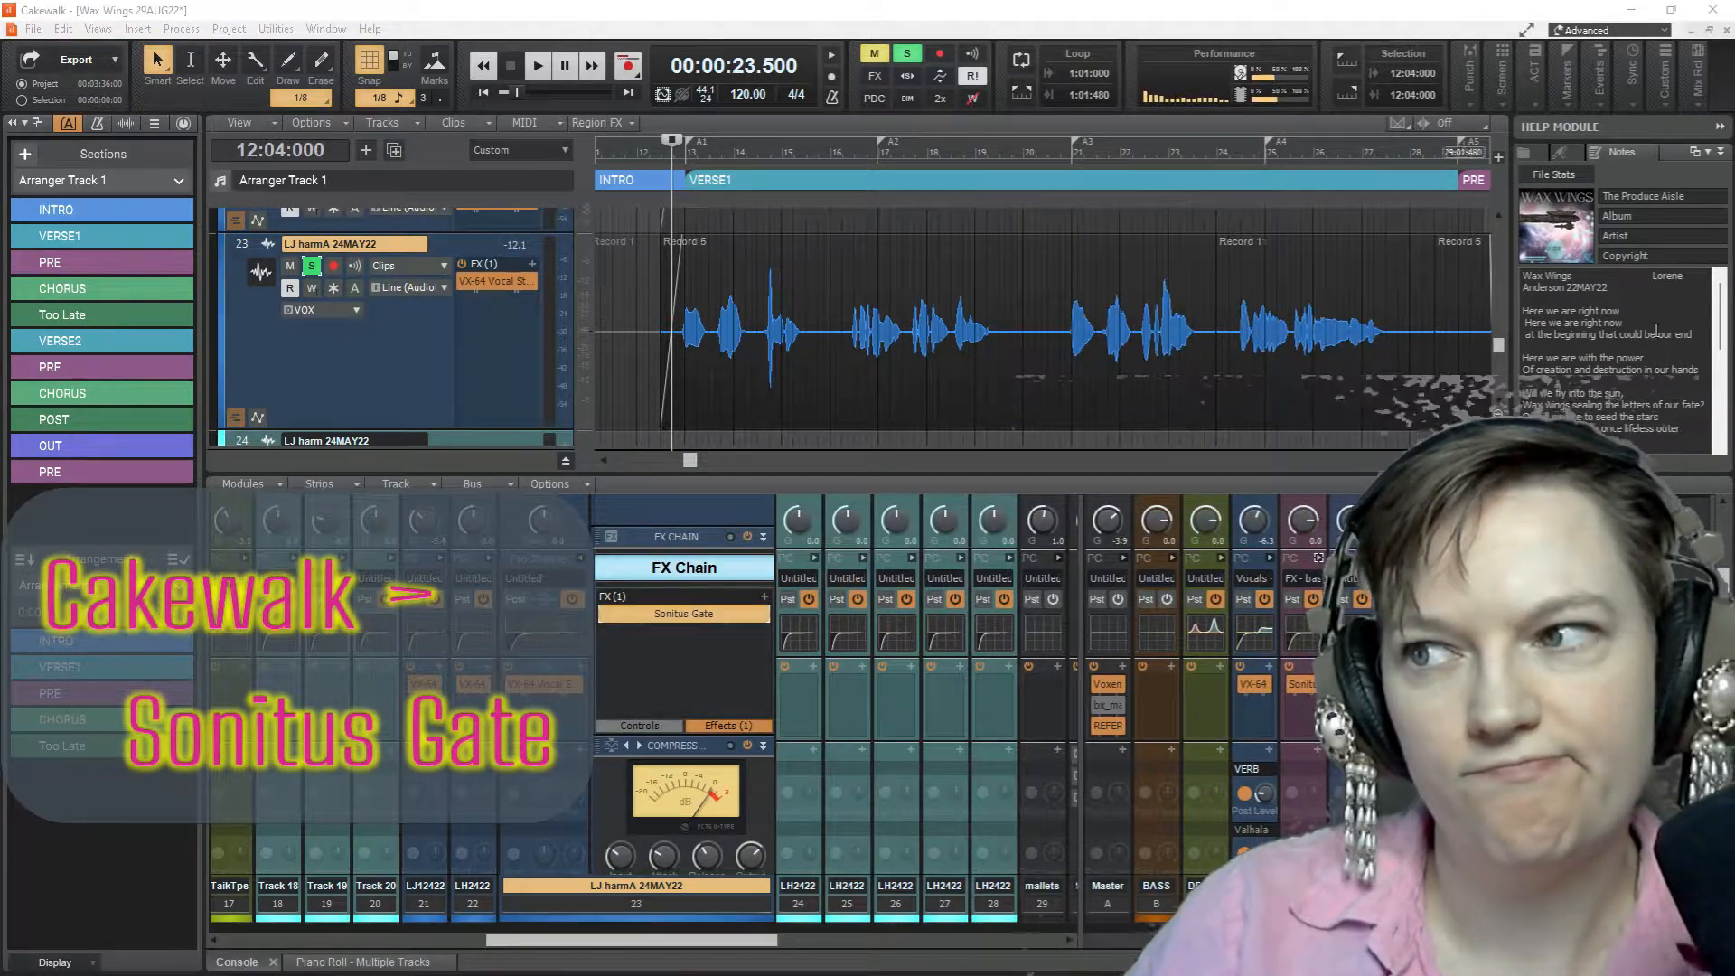
{"action": "left_click", "coordinate": [1313, 219]}
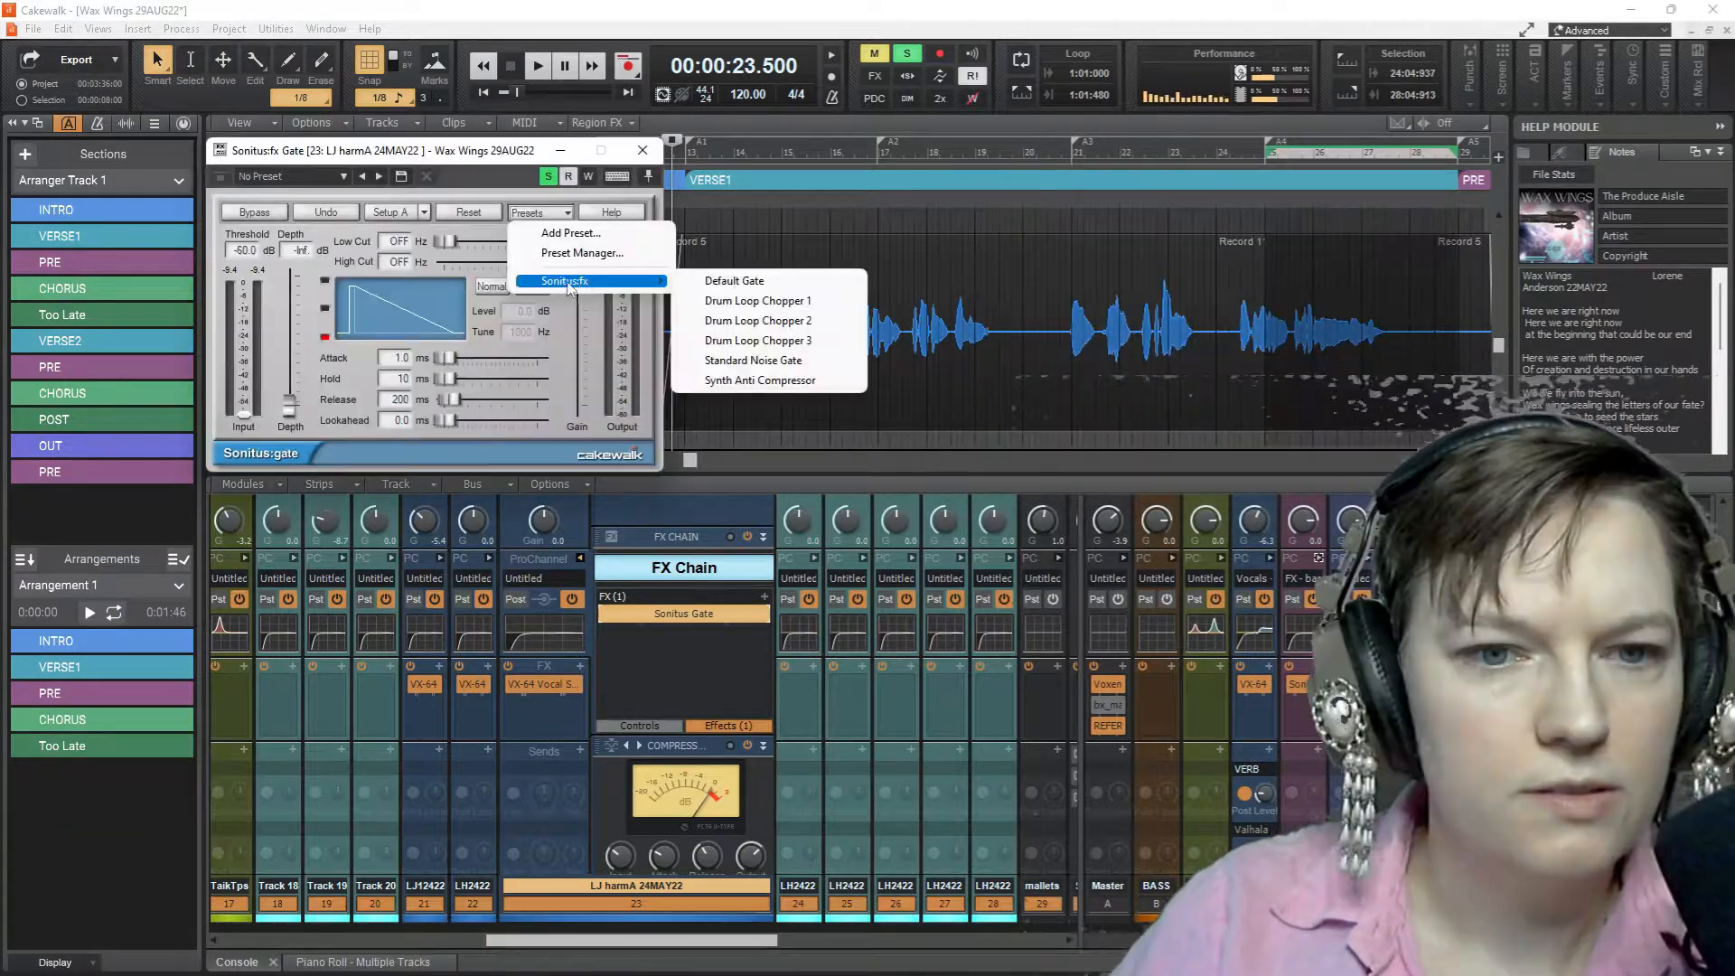
{"action": "left_click", "coordinate": [768, 282]}
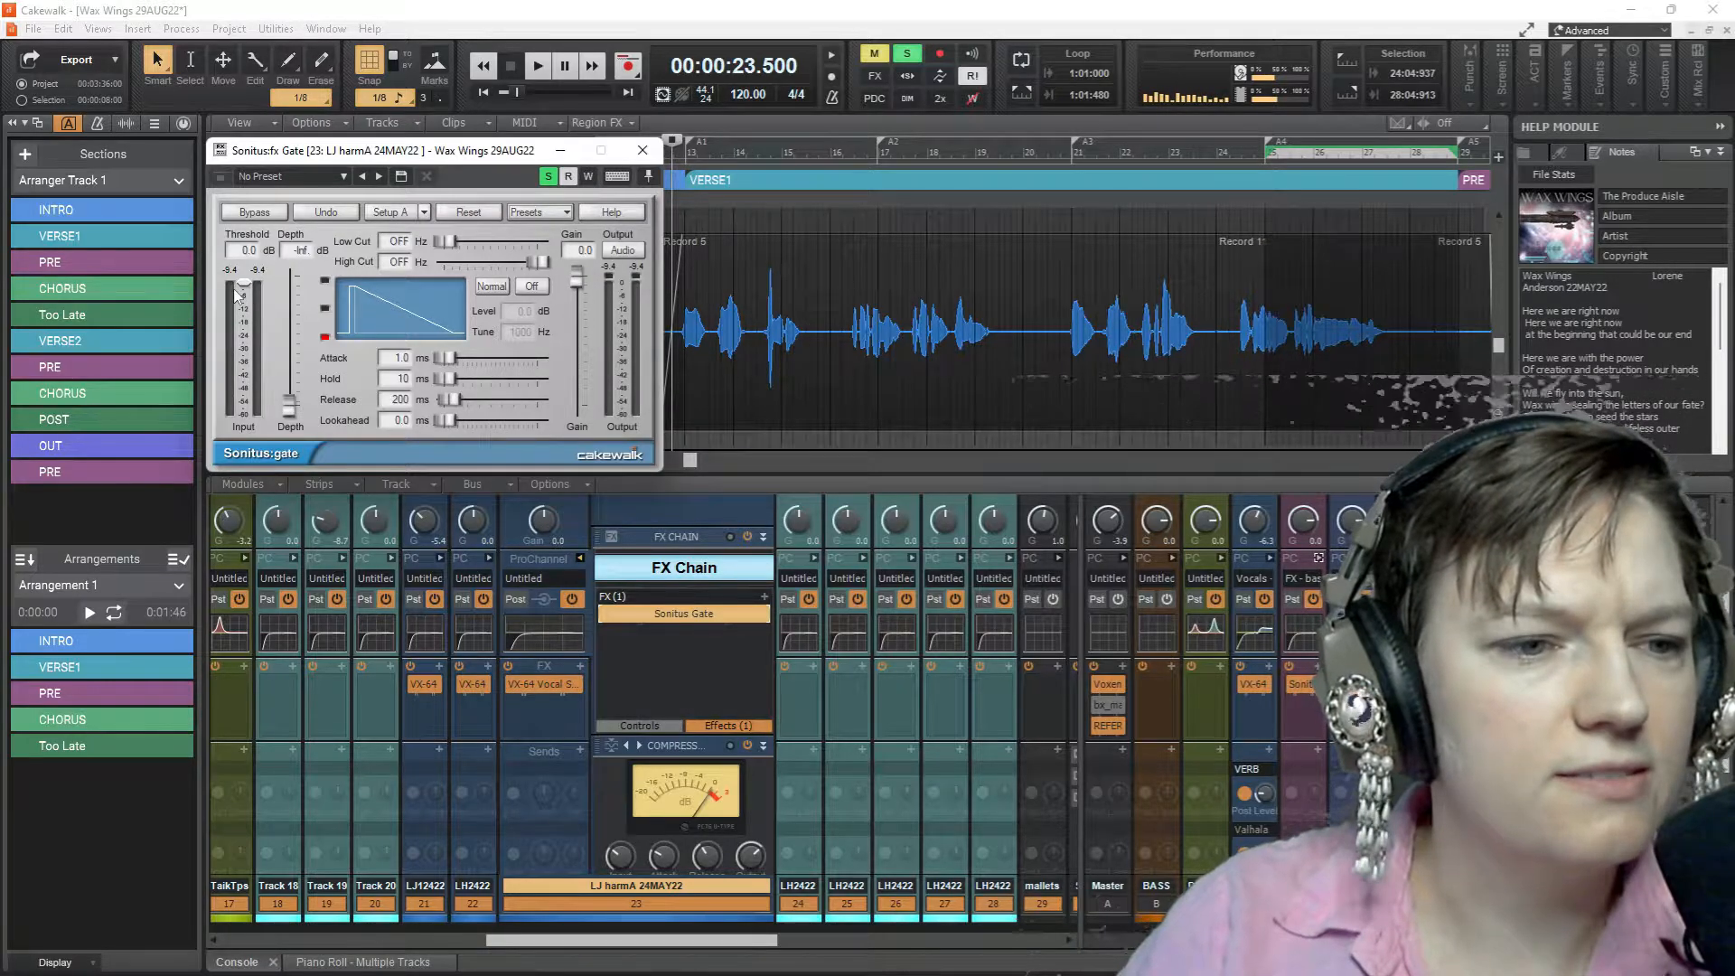
Set the gate's threshold to -39.9 dB and release to 295 ms, auditioning the soloed vocal
{"action": "key", "text": "space"}
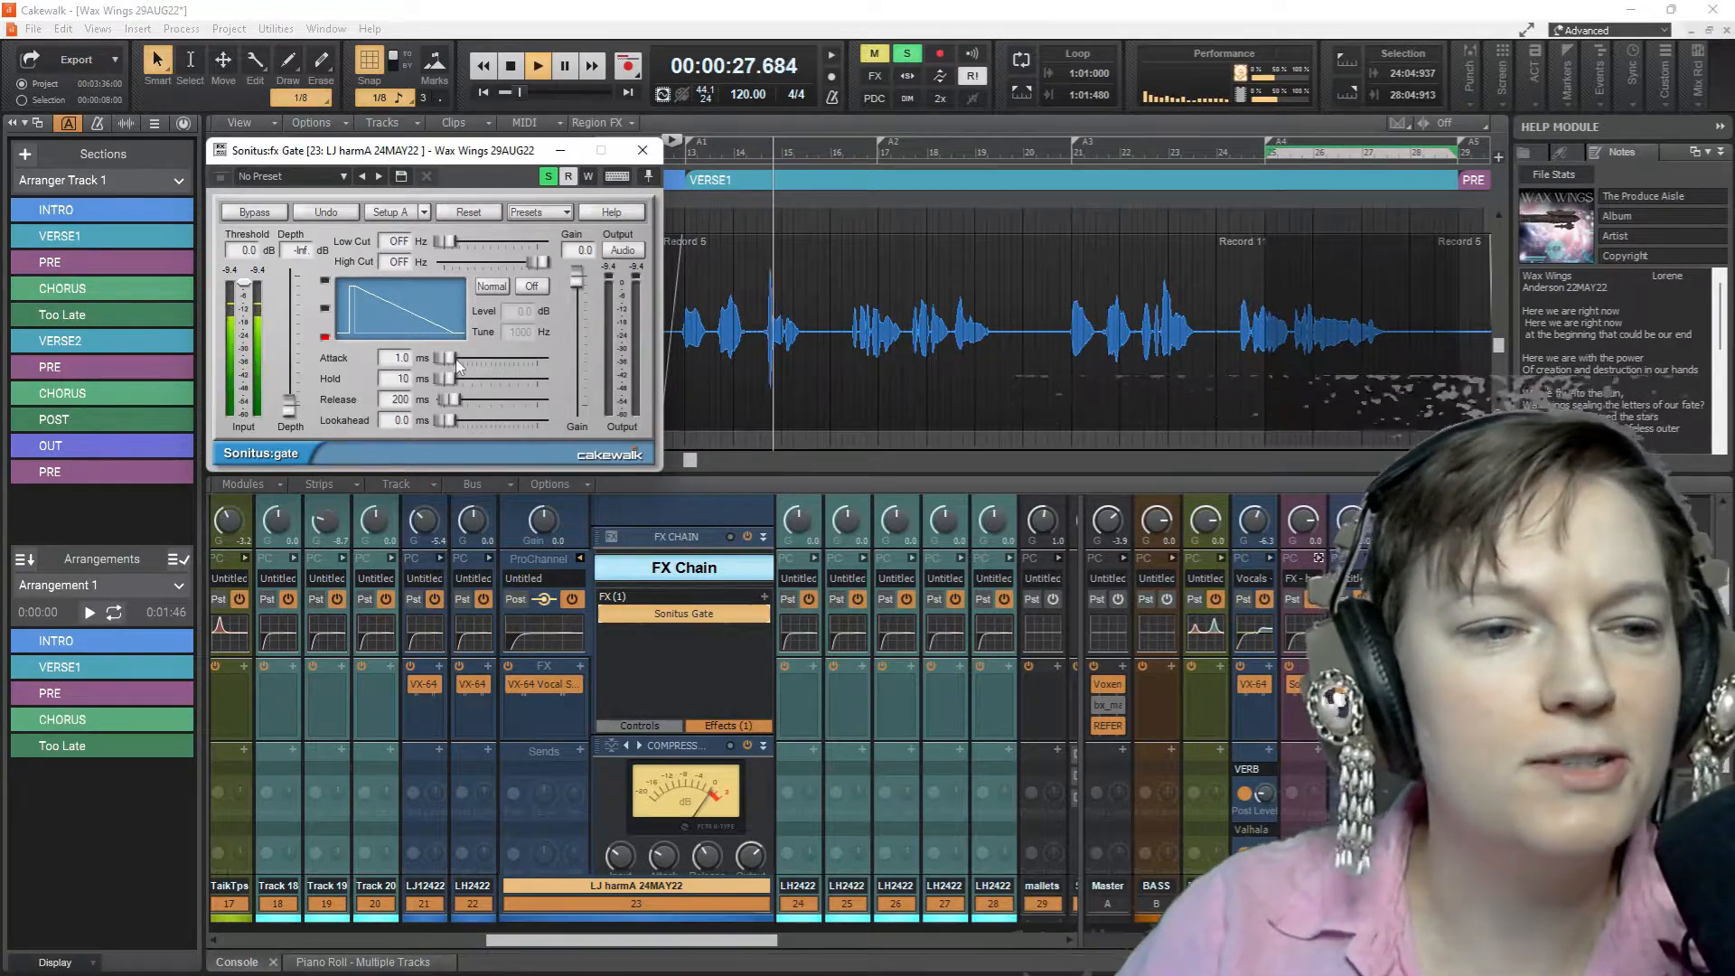
{"action": "left_click_drag", "start_coordinate": [249, 286], "coordinate": [246, 370]}
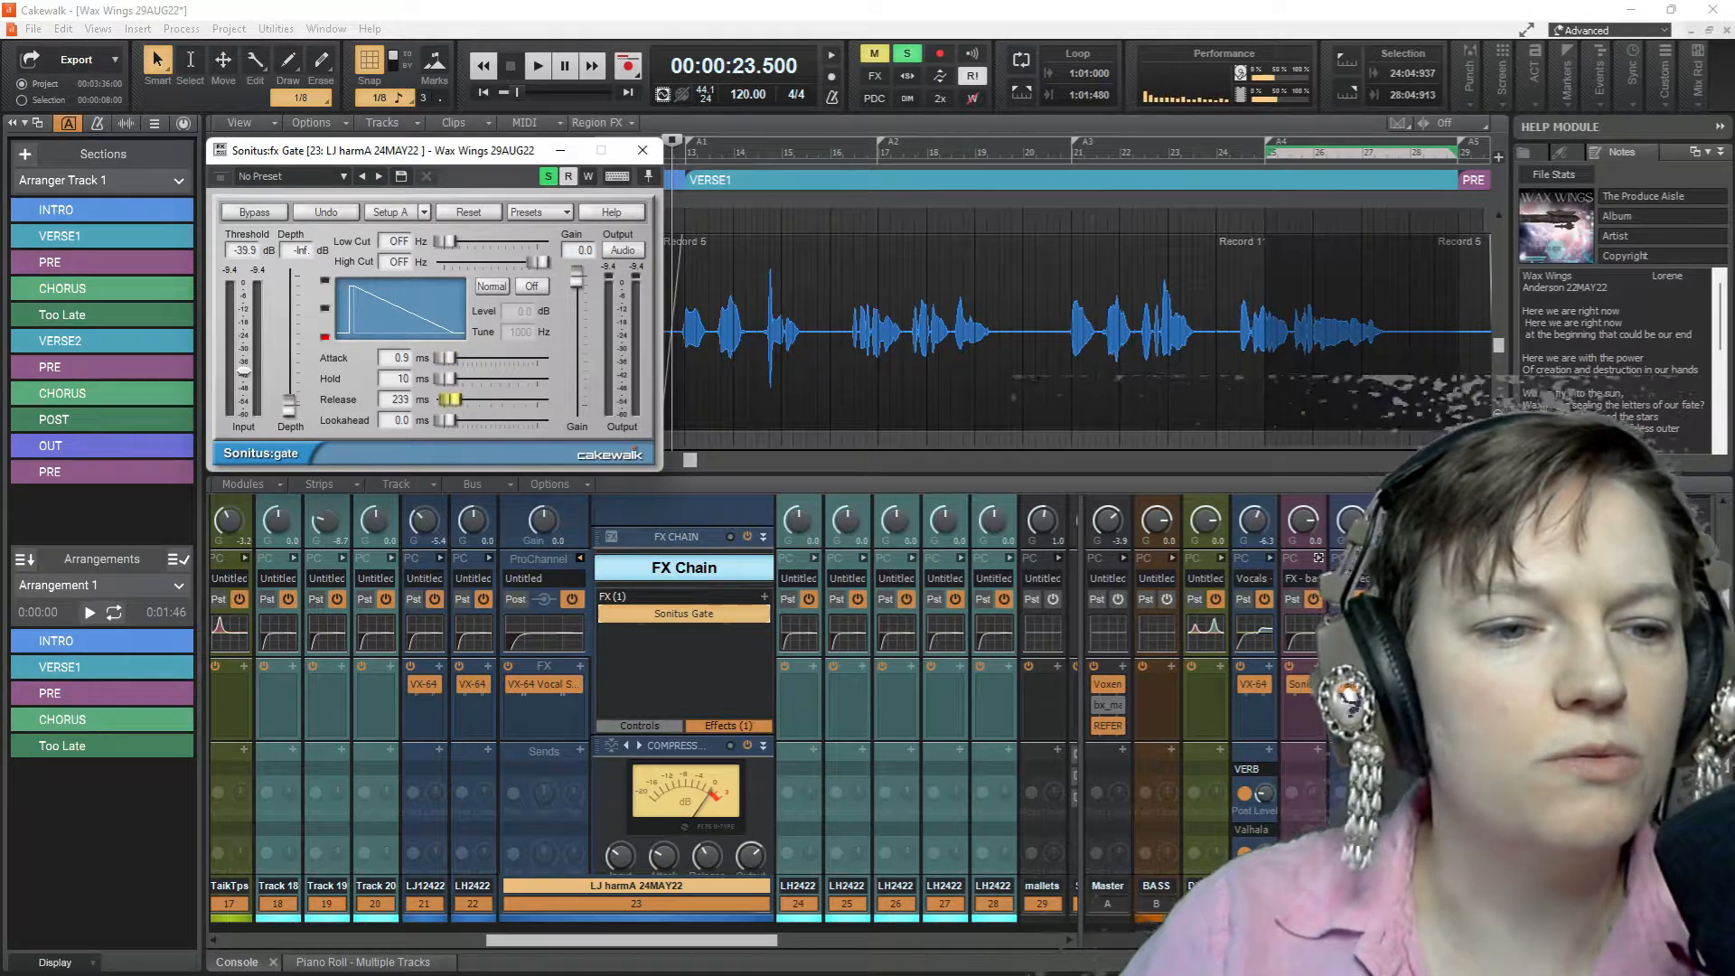
{"action": "key", "text": "space"}
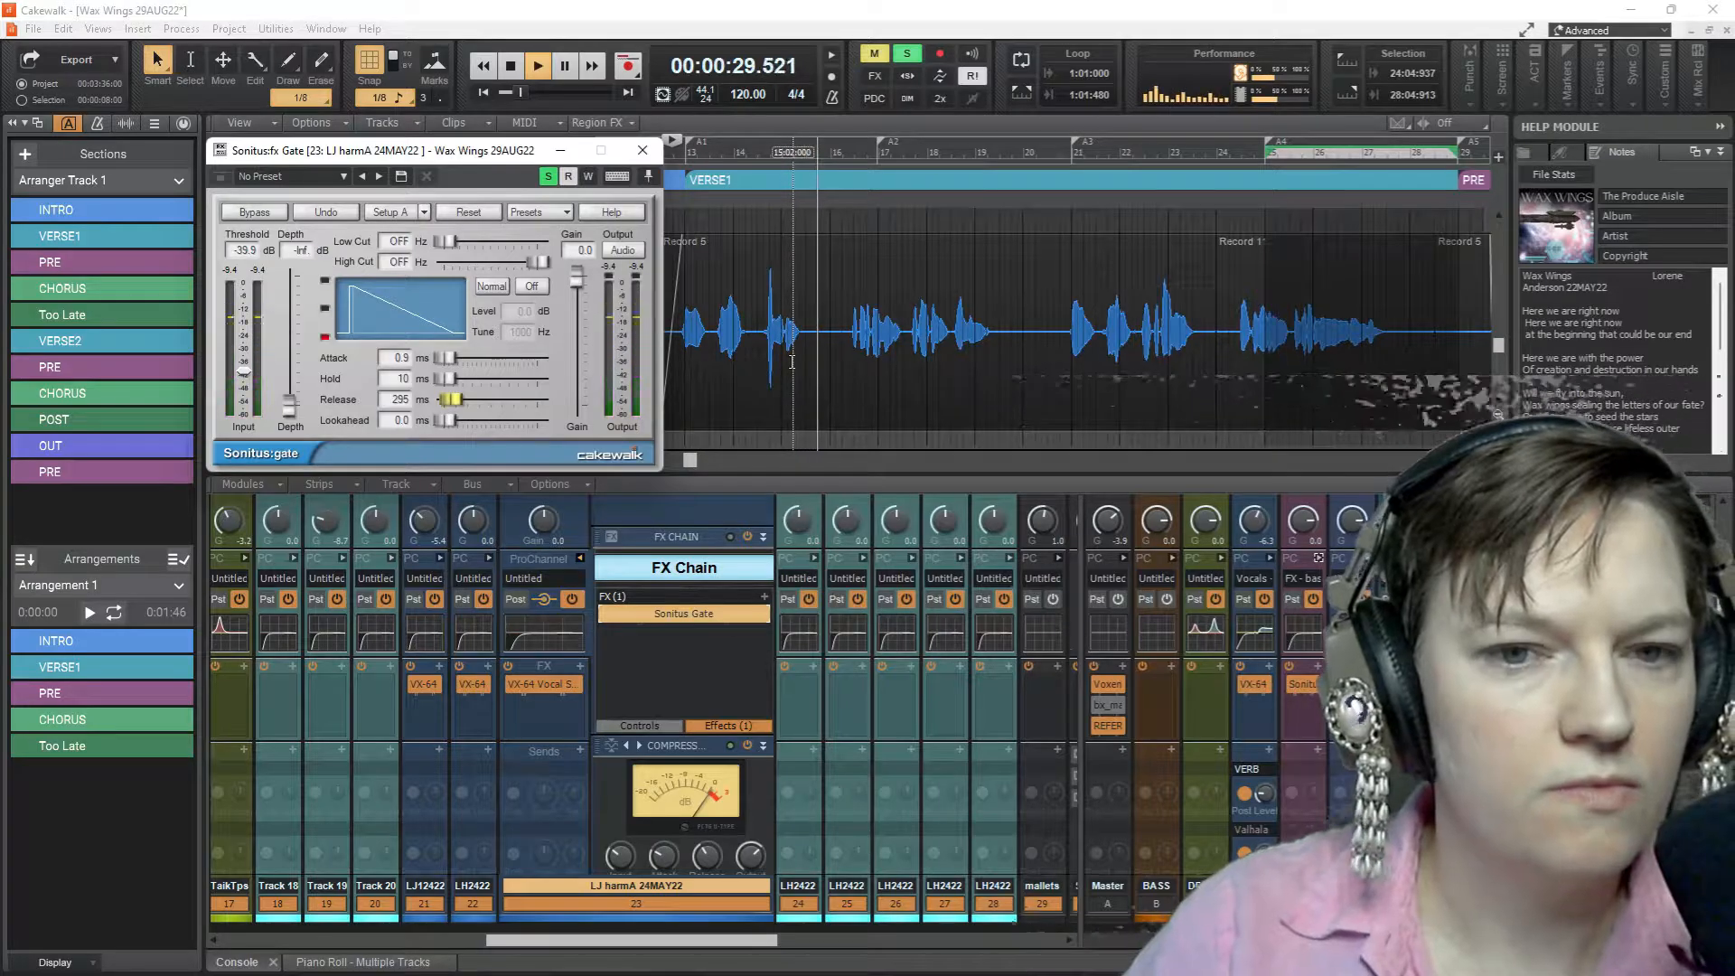
{"action": "key", "text": "space"}
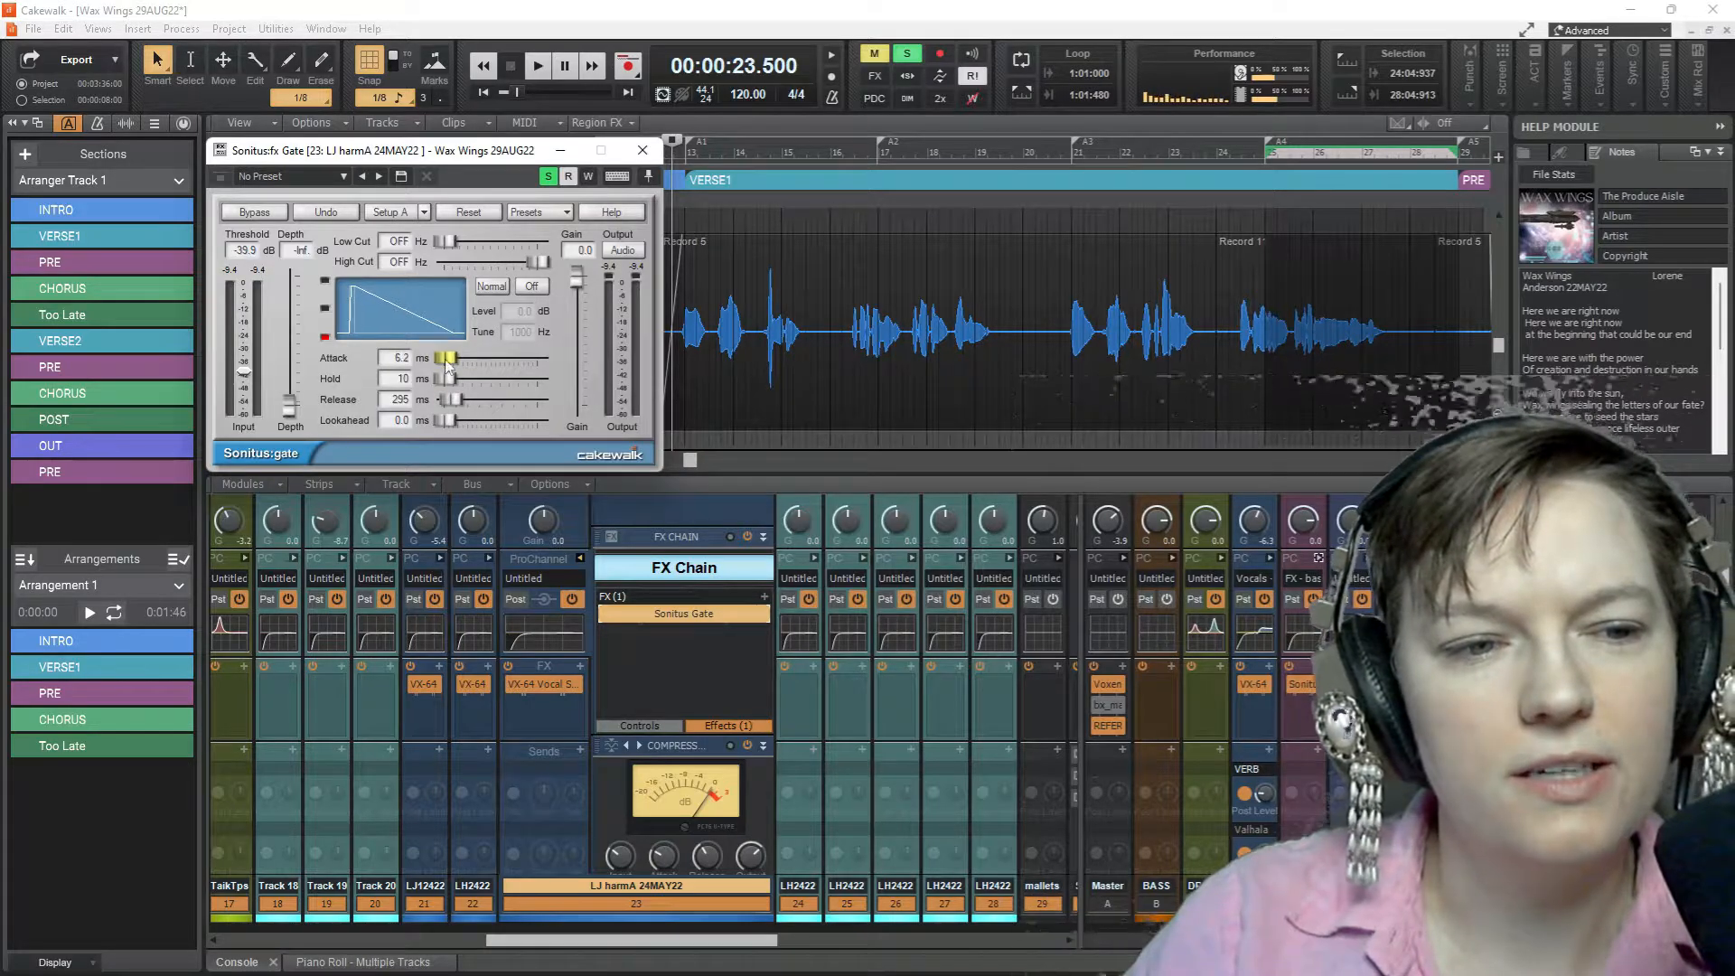
Set the gate's attack to 15.1 ms and lookahead to 5.5 ms, replaying the soloed vocal to check the changes
{"action": "key", "text": "space"}
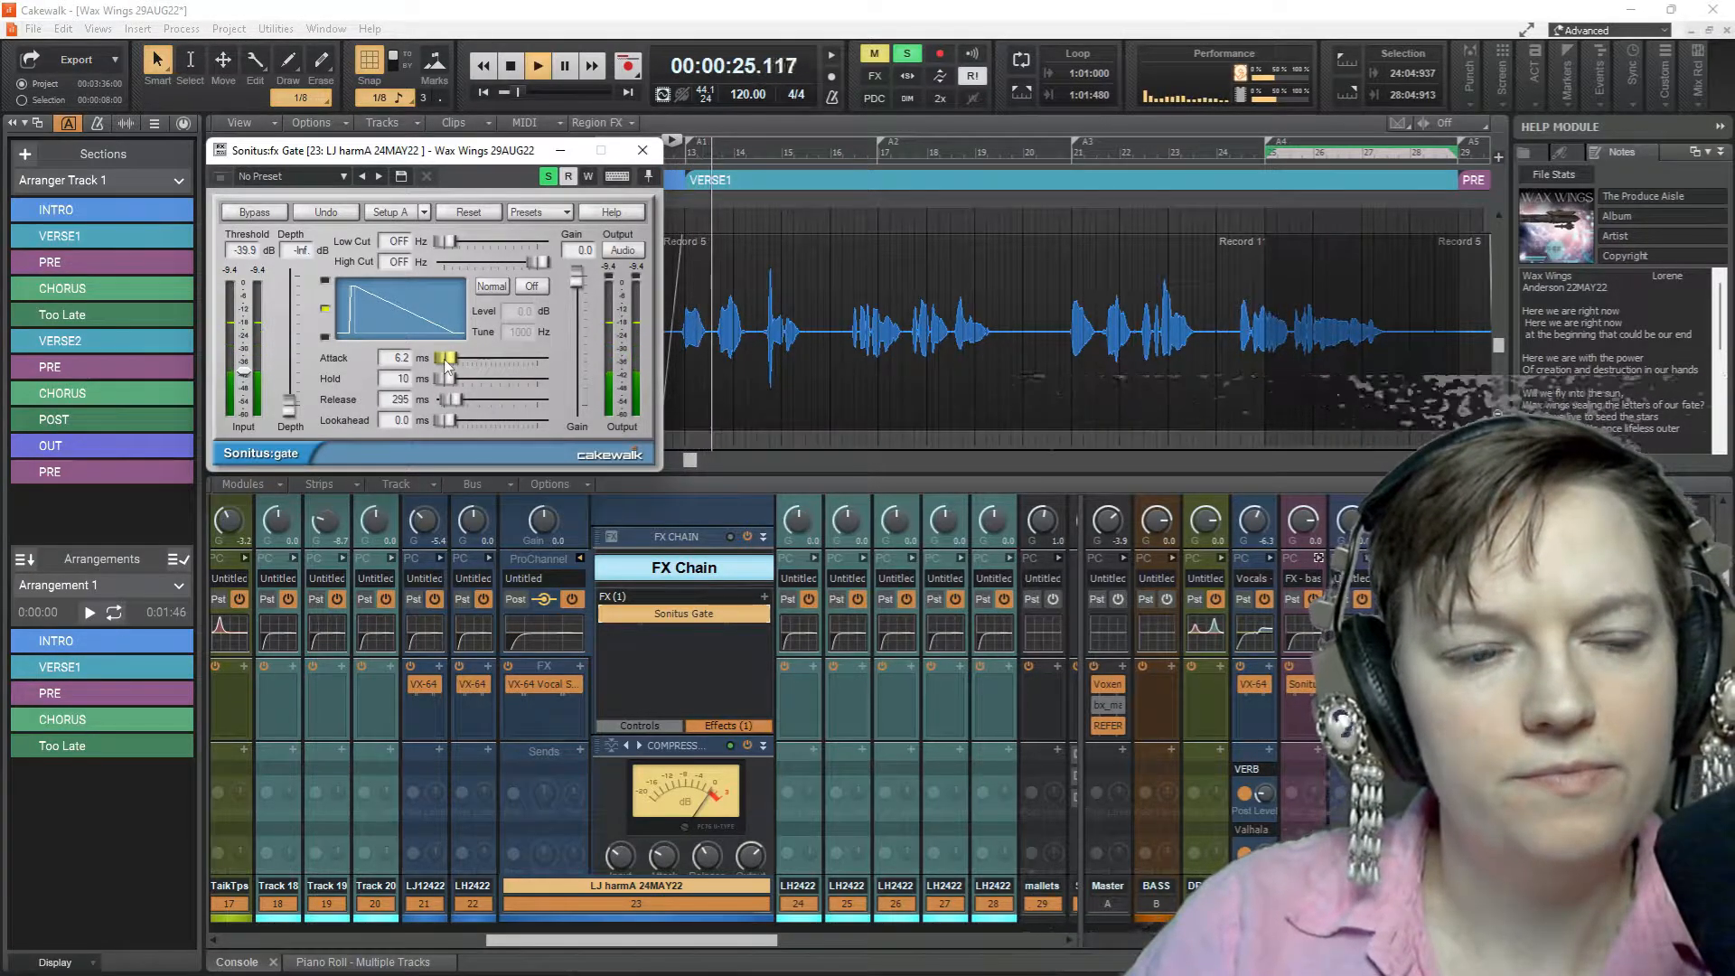
{"action": "key", "text": "space"}
{"action": "left_click_drag", "start_coordinate": [445, 363], "coordinate": [443, 363]}
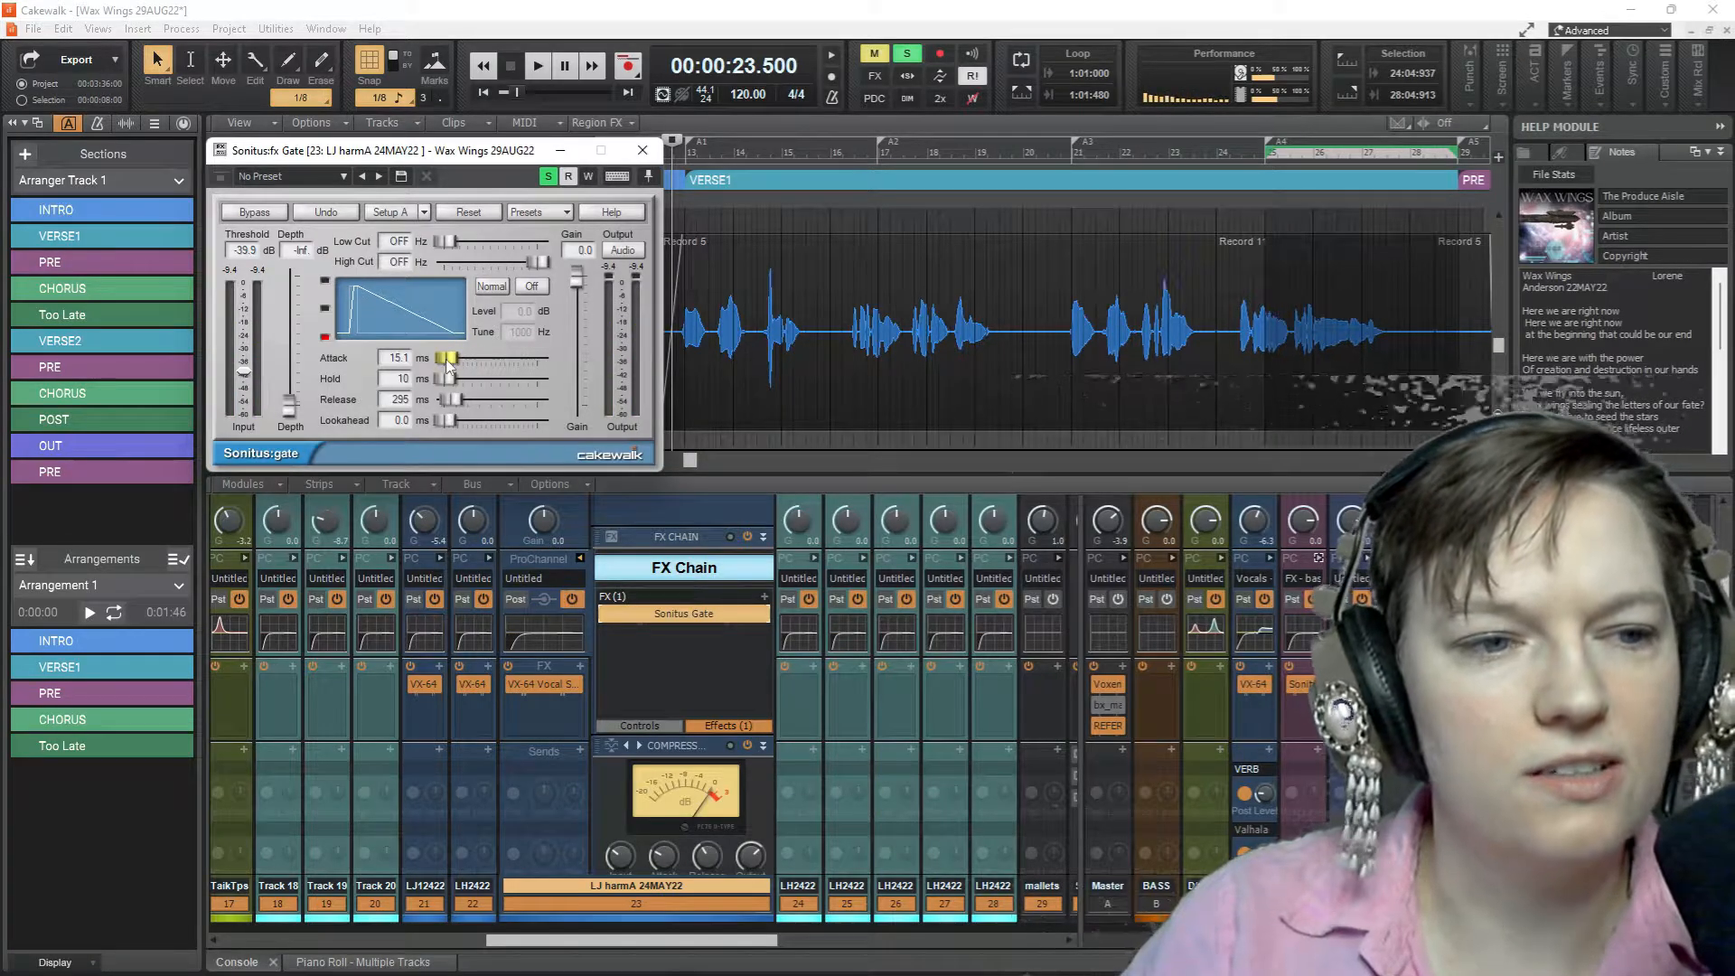
{"action": "key", "text": "space"}
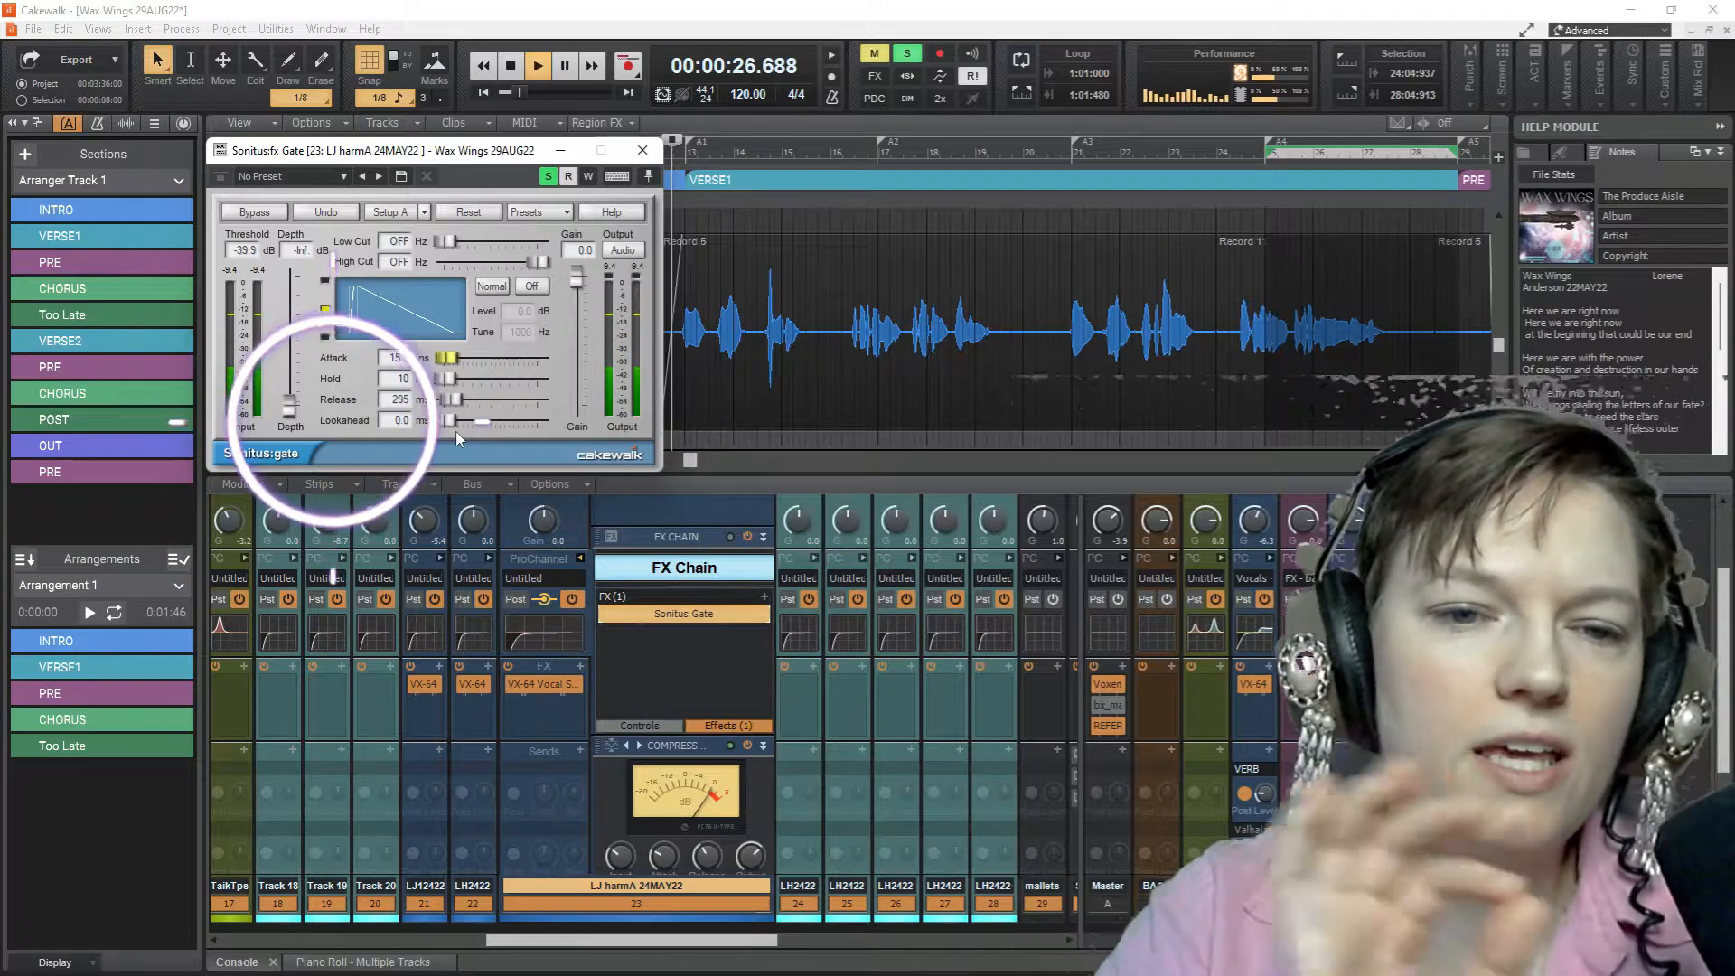
{"action": "key", "text": "space"}
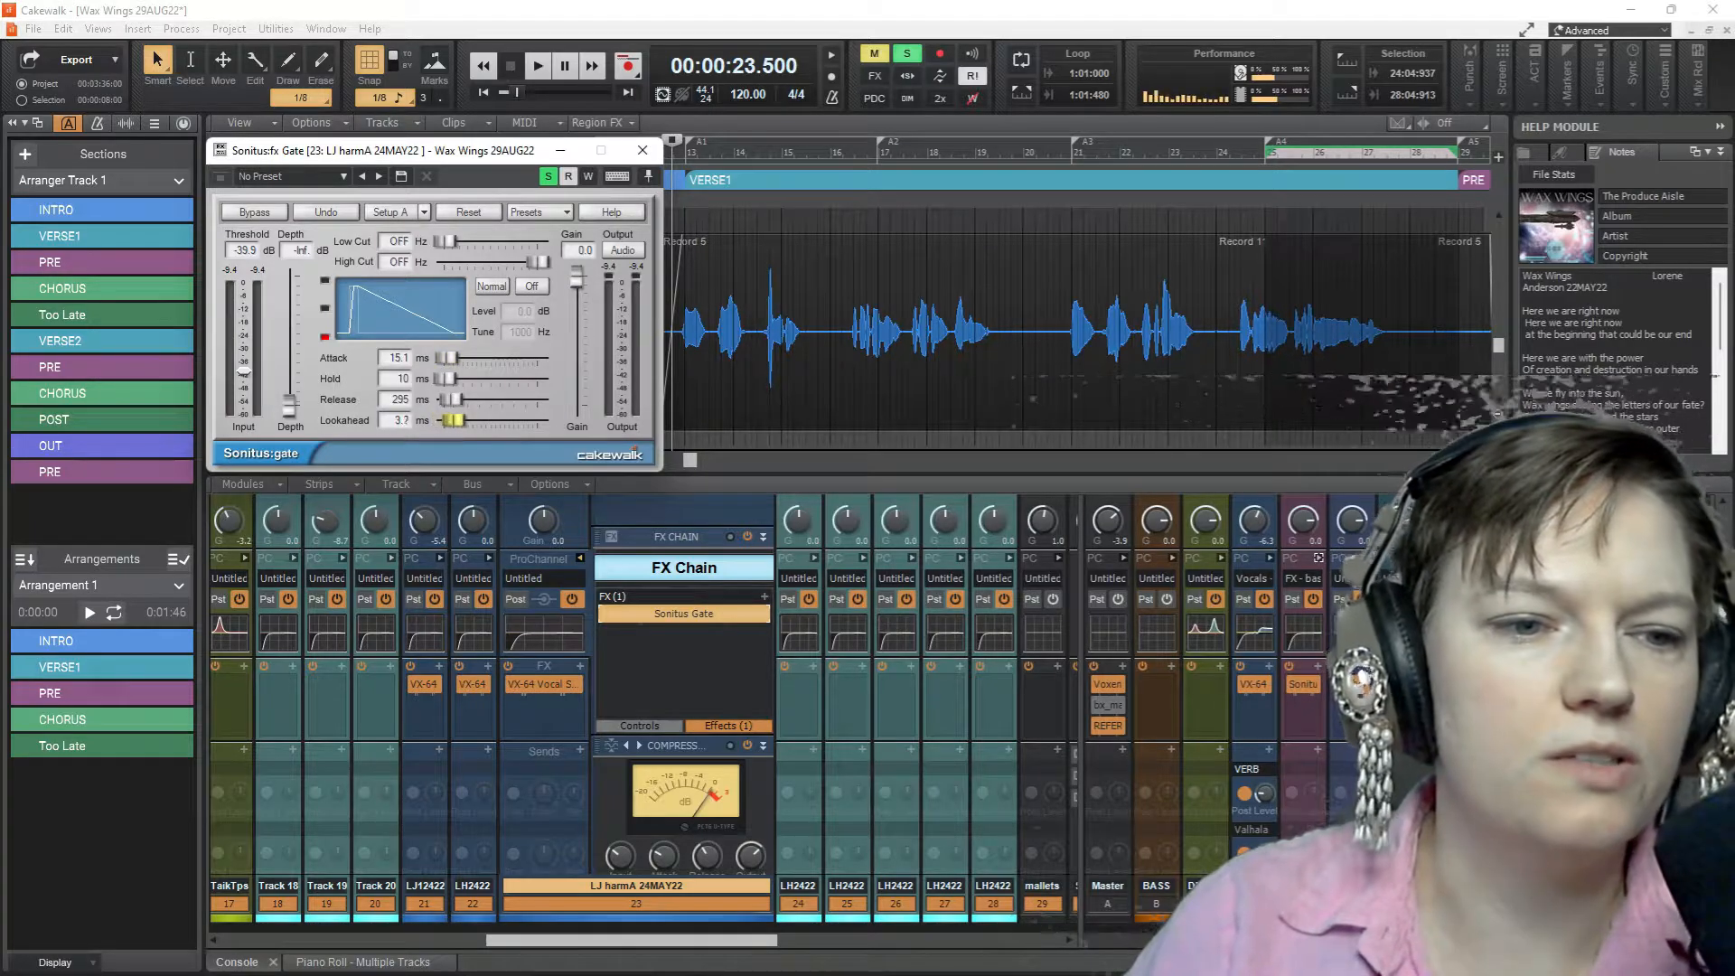
{"action": "key", "text": "space"}
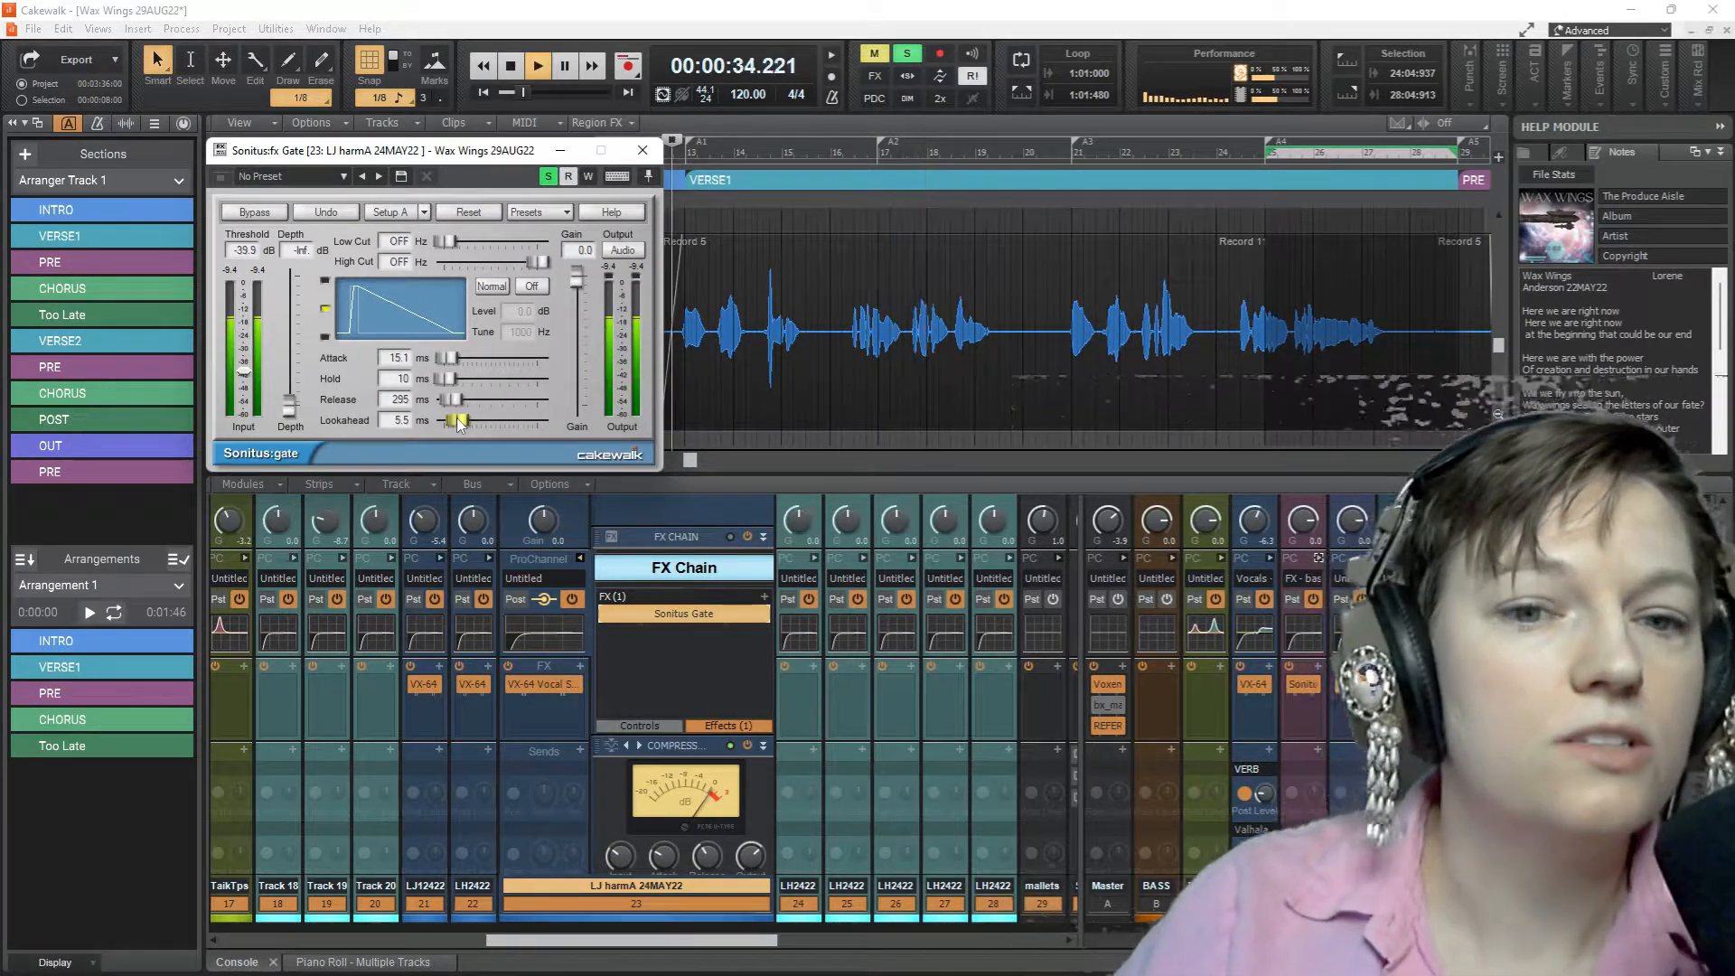
Bypass the Sonitus Gate in track 23's FX Chain and re-enable it, comparing the soloed vocal with and without gating
{"action": "key", "text": "space"}
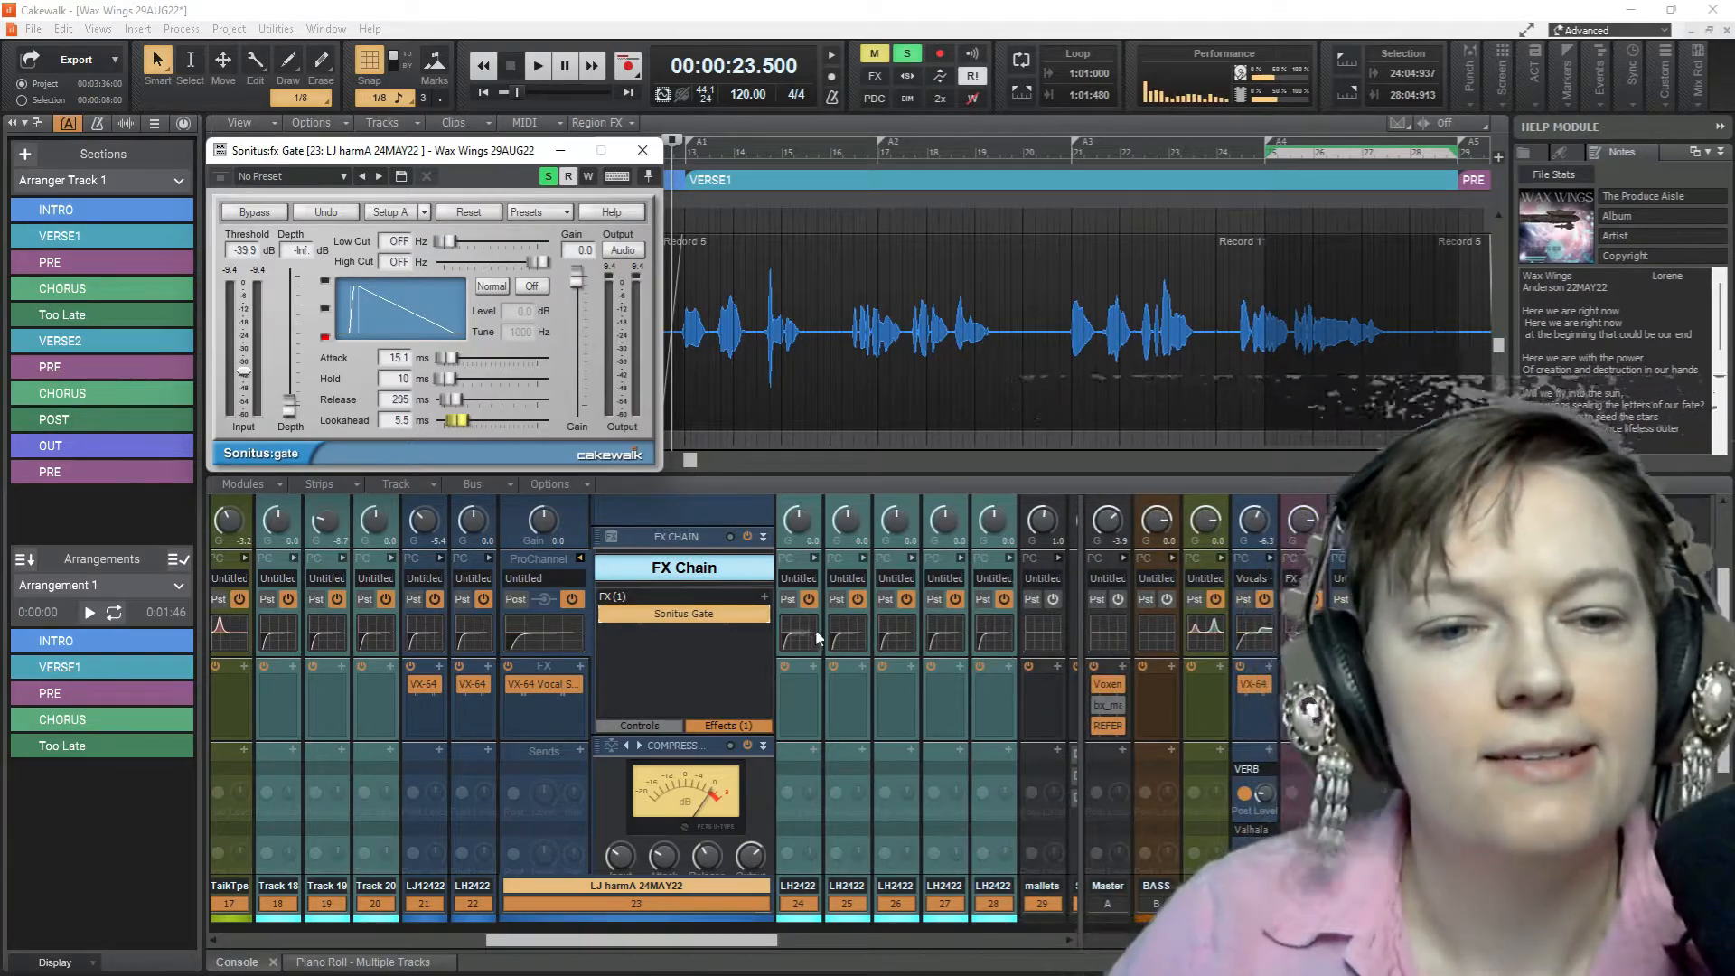
{"action": "scroll", "coordinate": [651, 677], "scroll_direction": "up", "scroll_amount": 1}
{"action": "key", "text": "space"}
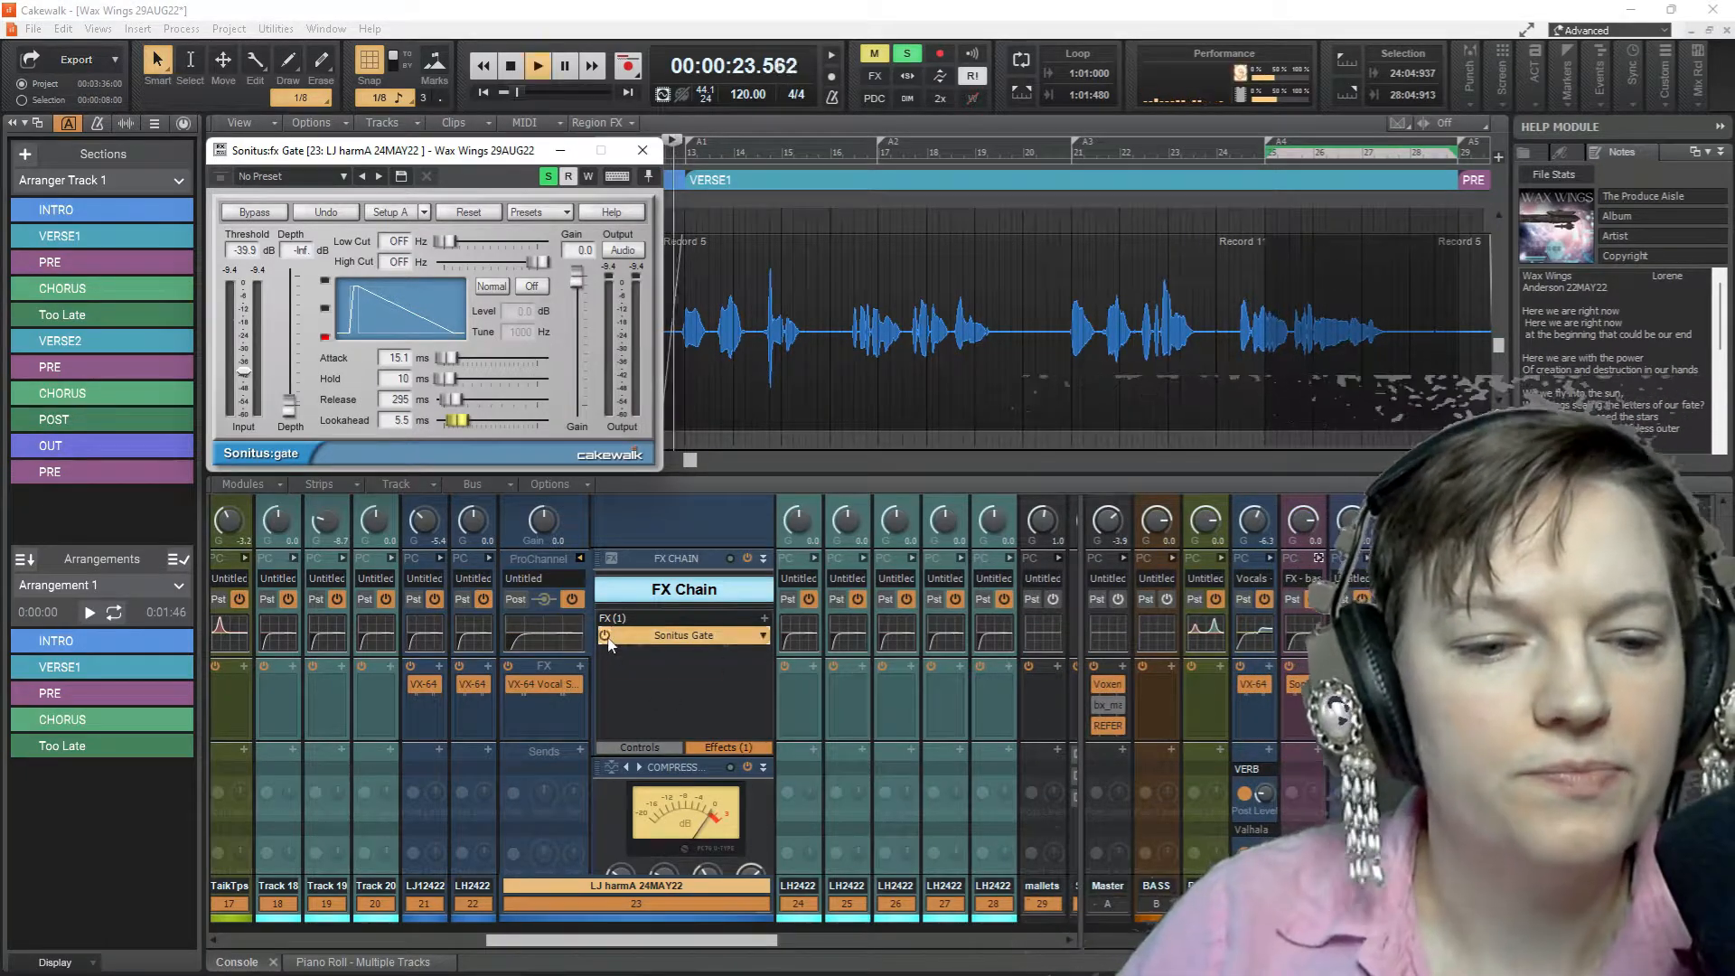
{"action": "key", "text": "space"}
{"action": "left_click", "coordinate": [604, 636]}
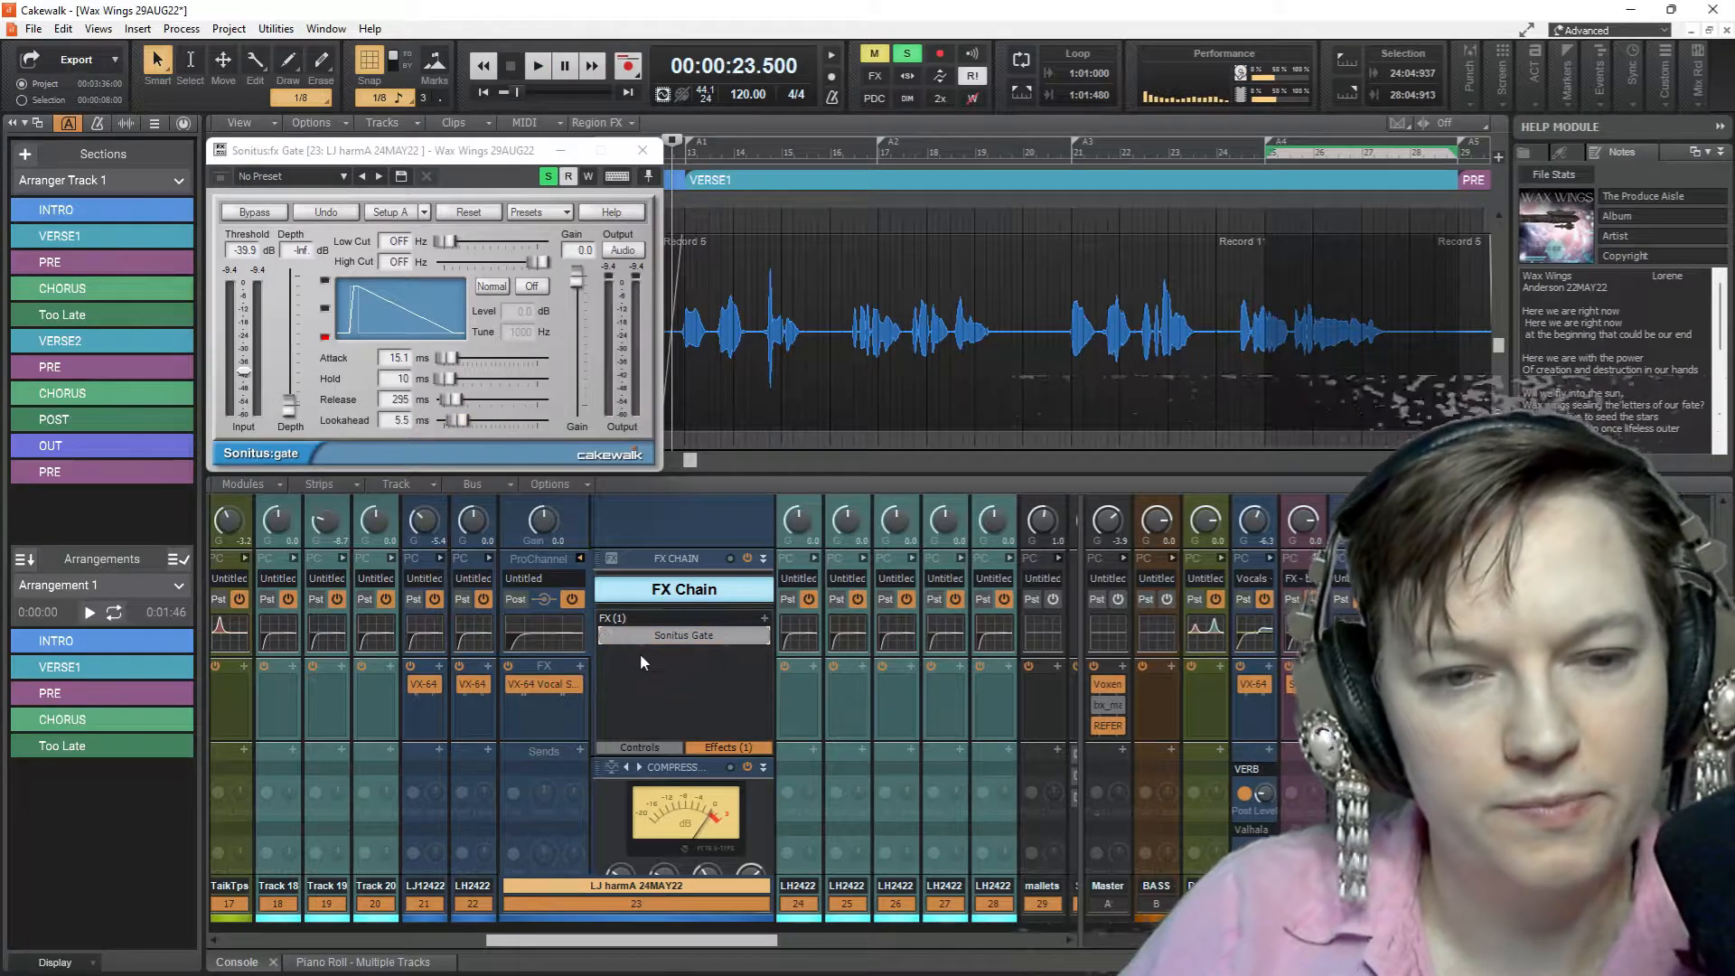
{"action": "key", "text": "space"}
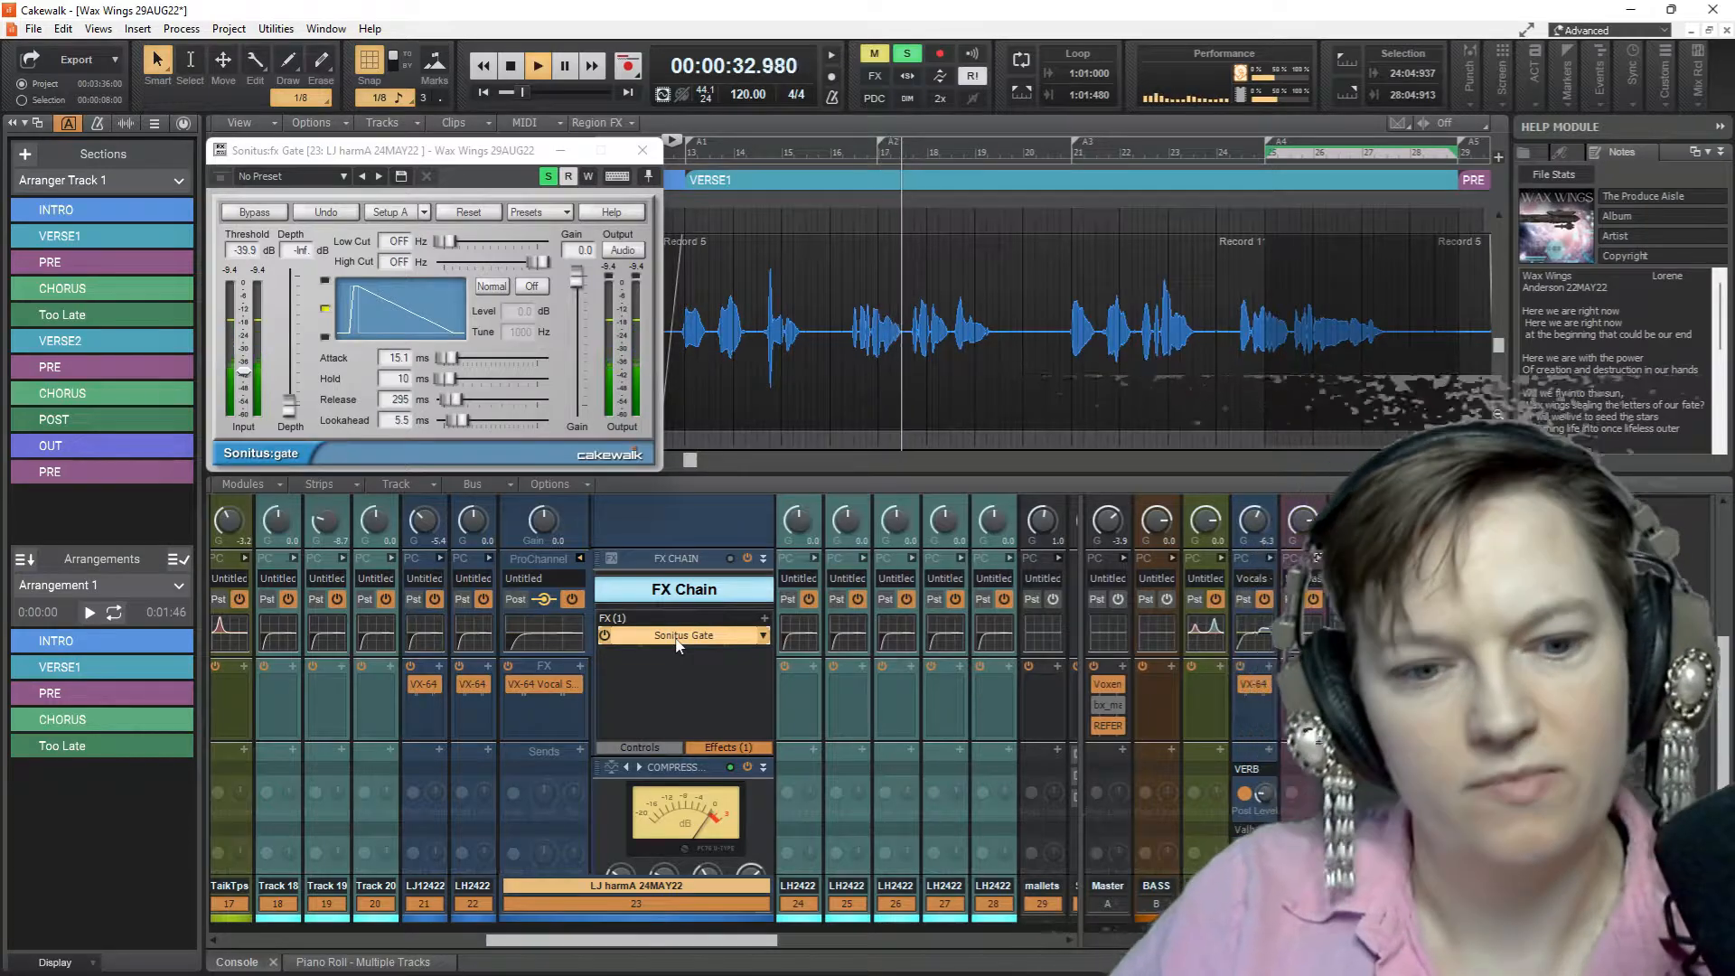
{"action": "key", "text": "space"}
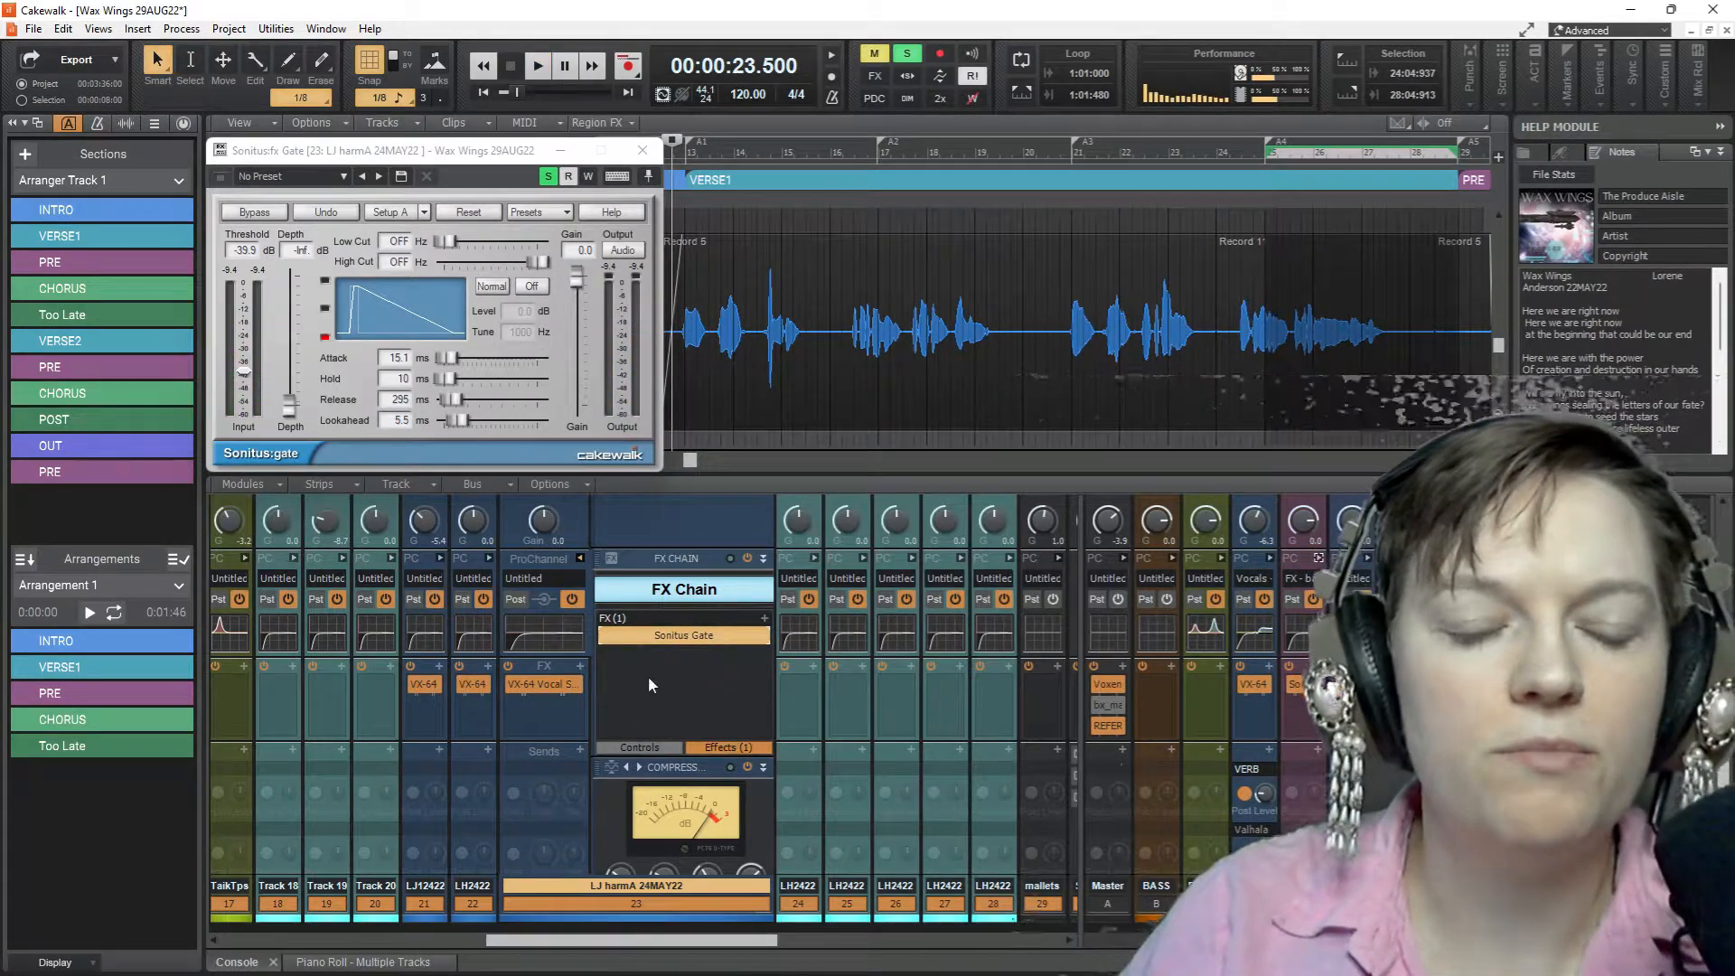
Keep the FX Chain's effects view showing and close the Sonitus Gate plug-in window
{"action": "scroll", "coordinate": [648, 676], "scroll_direction": "down", "scroll_amount": 3}
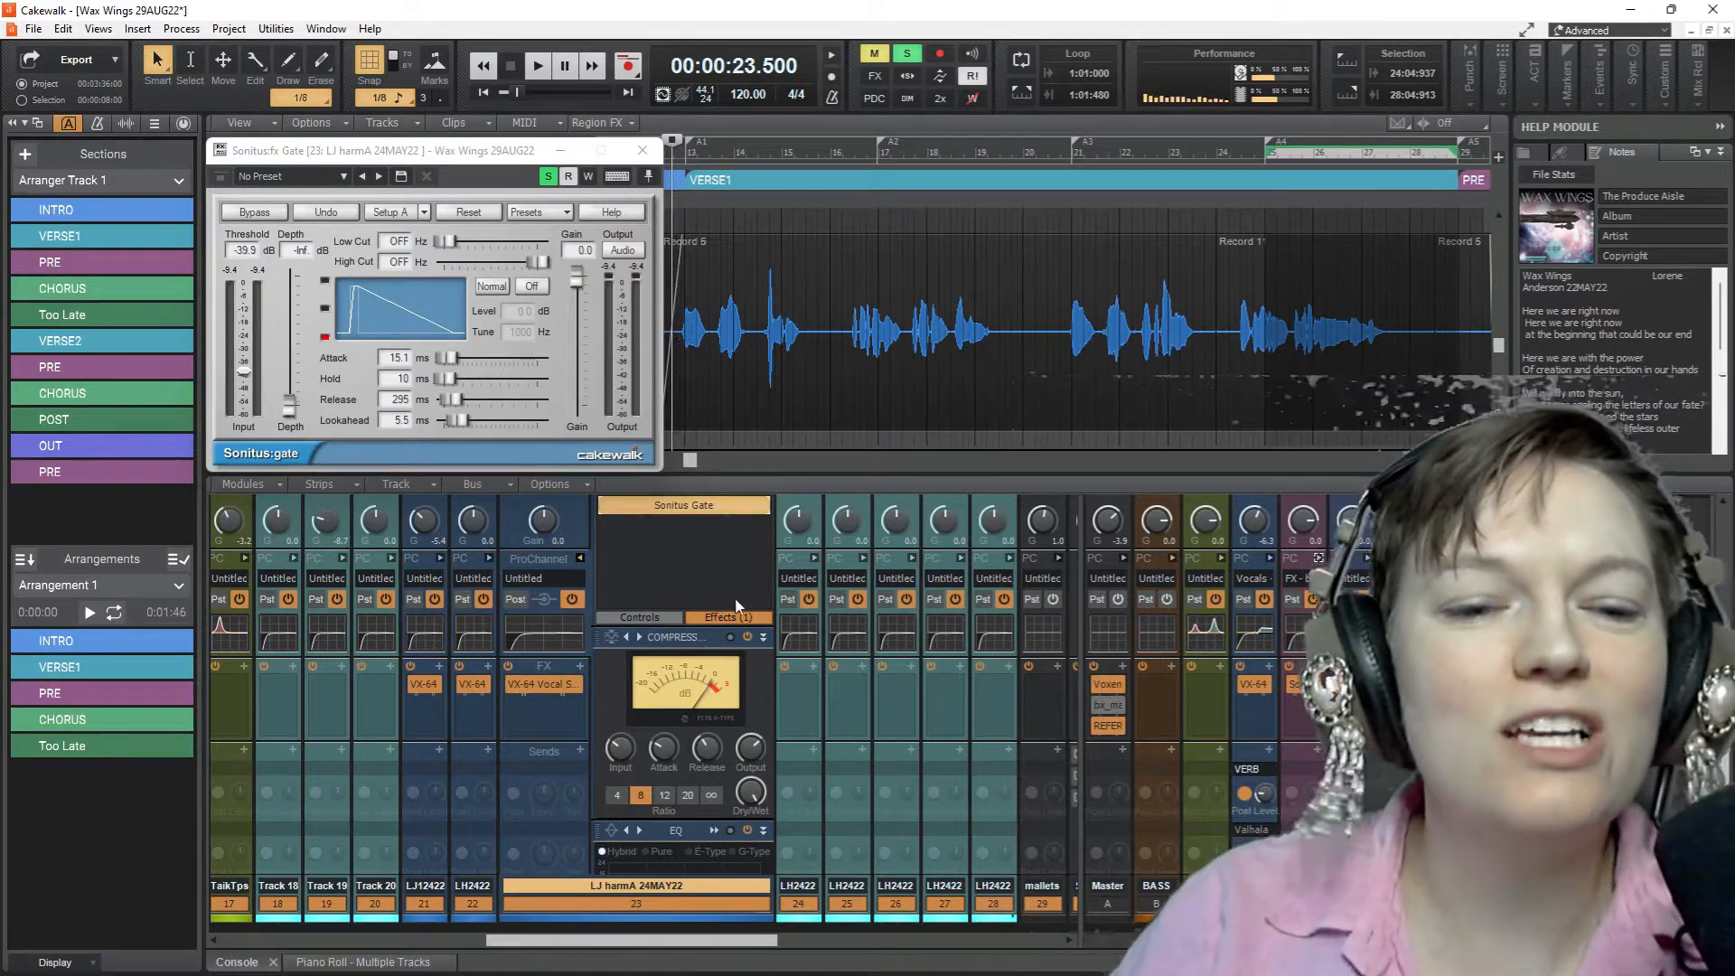
{"action": "left_click", "coordinate": [730, 616]}
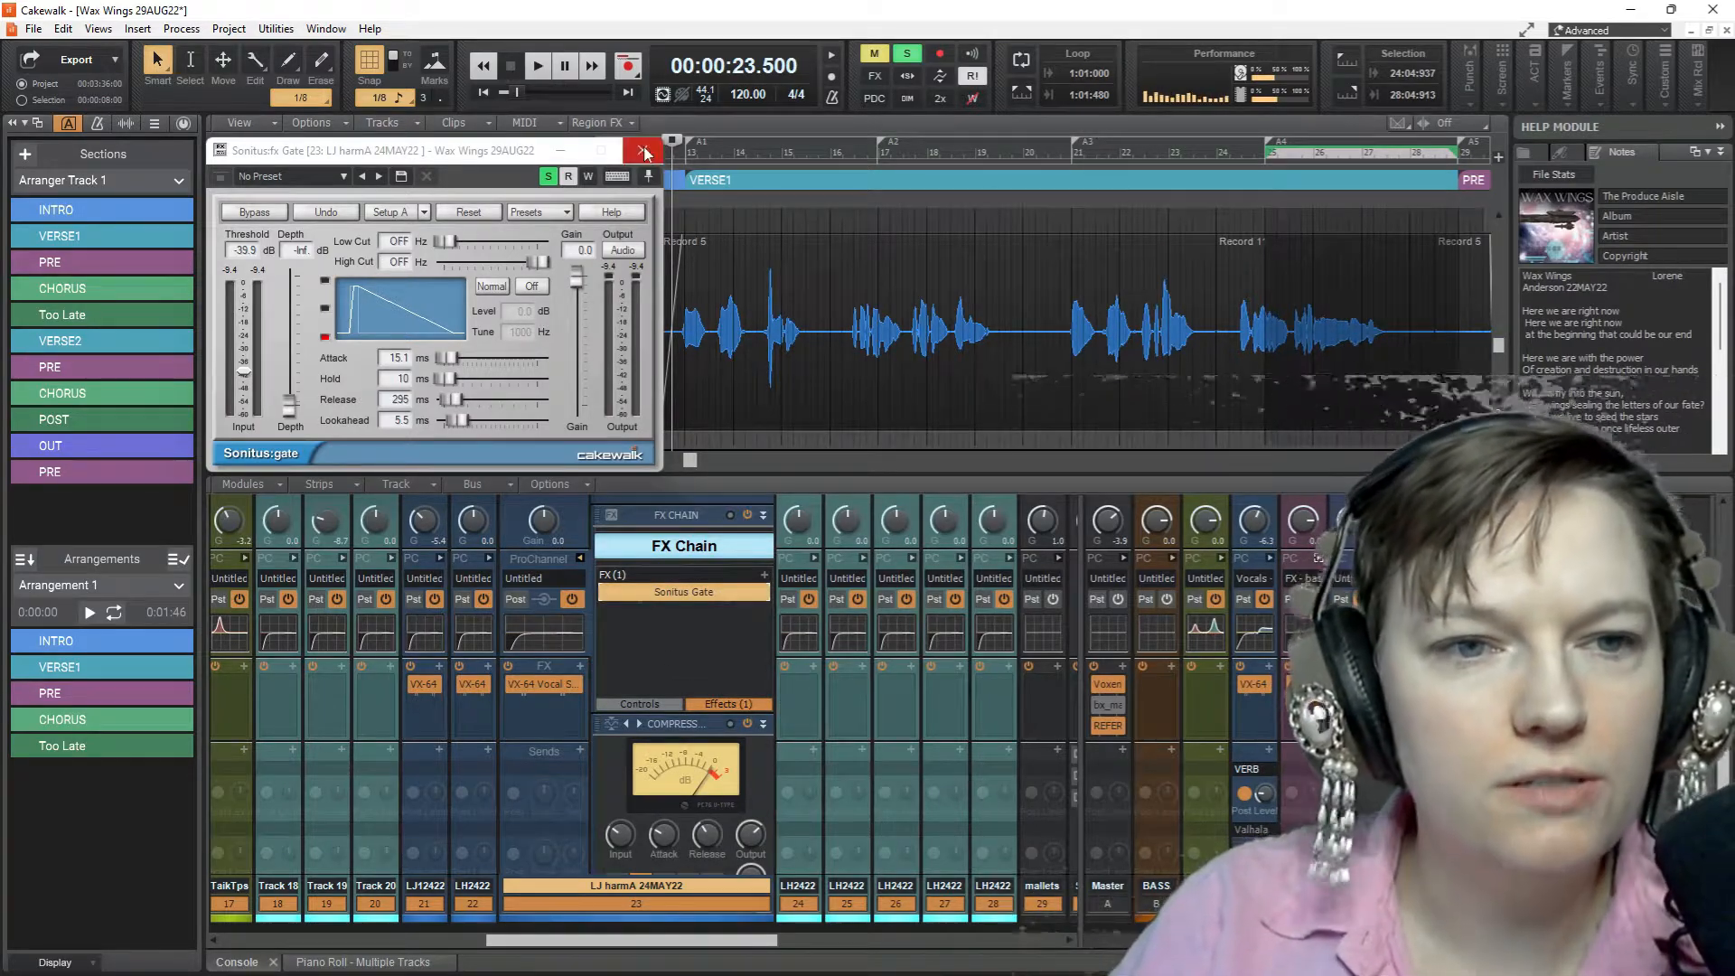
{"action": "left_click", "coordinate": [643, 152]}
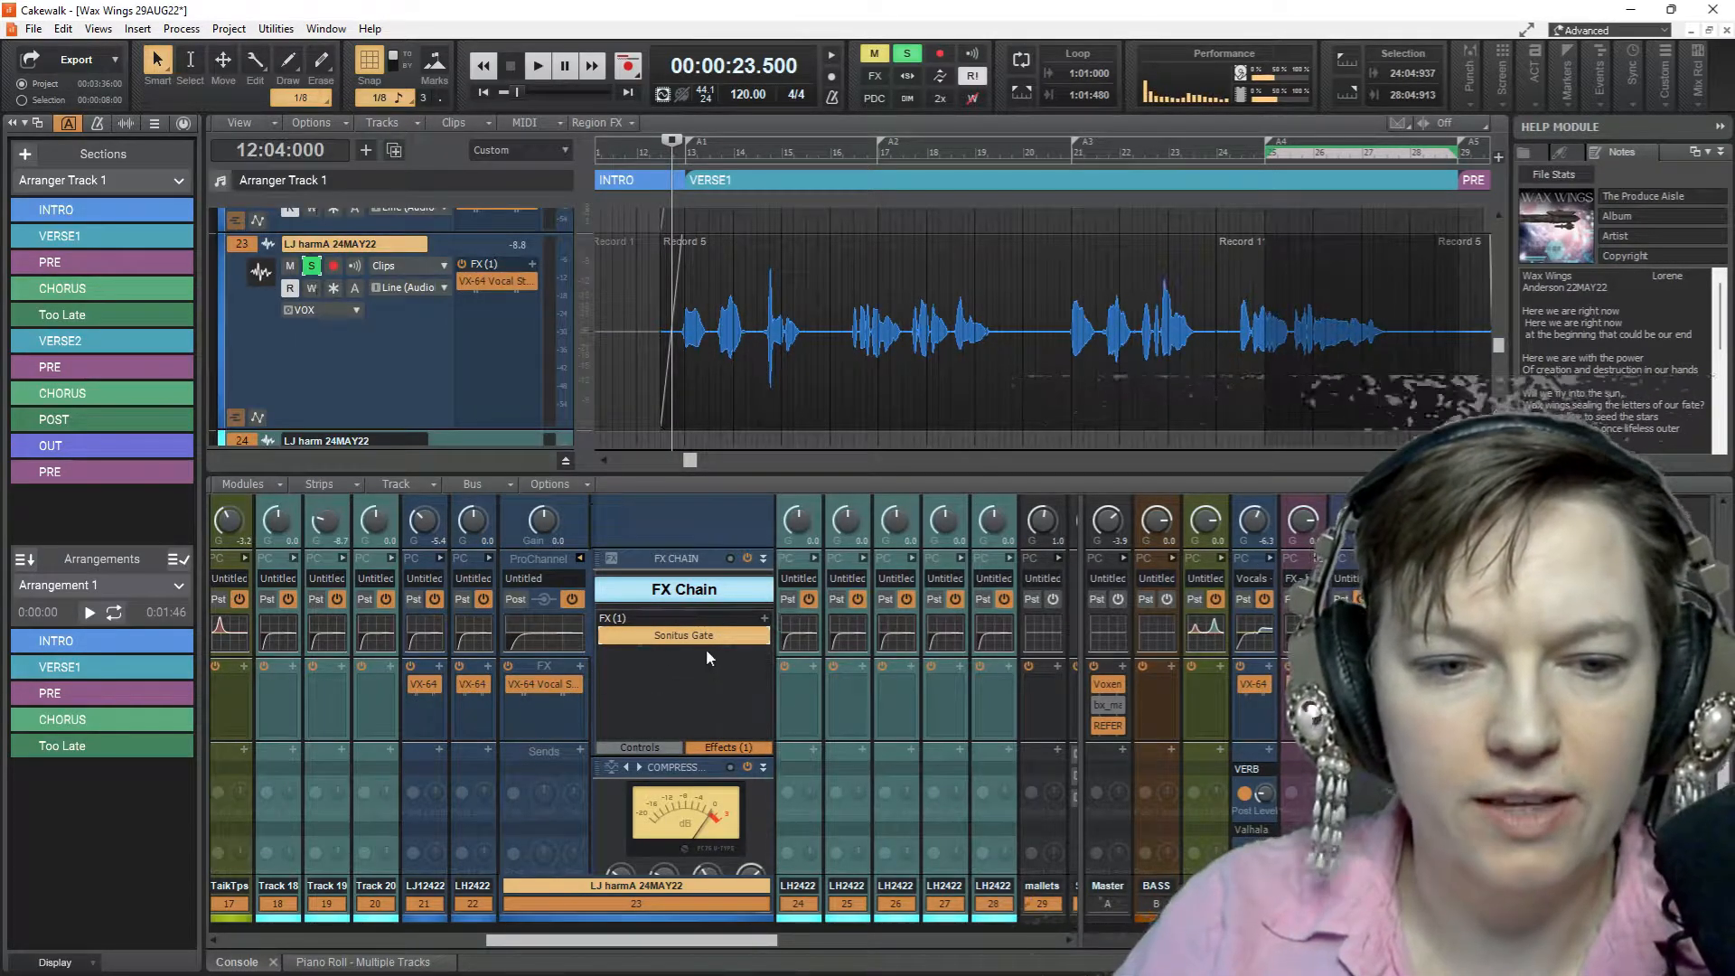
Insert the Style Dial FX module GATER above the FX Chain in track 23's ProChannel
{"action": "scroll", "coordinate": [698, 648], "scroll_direction": "right", "scroll_amount": 3}
{"action": "right_click", "coordinate": [437, 561]}
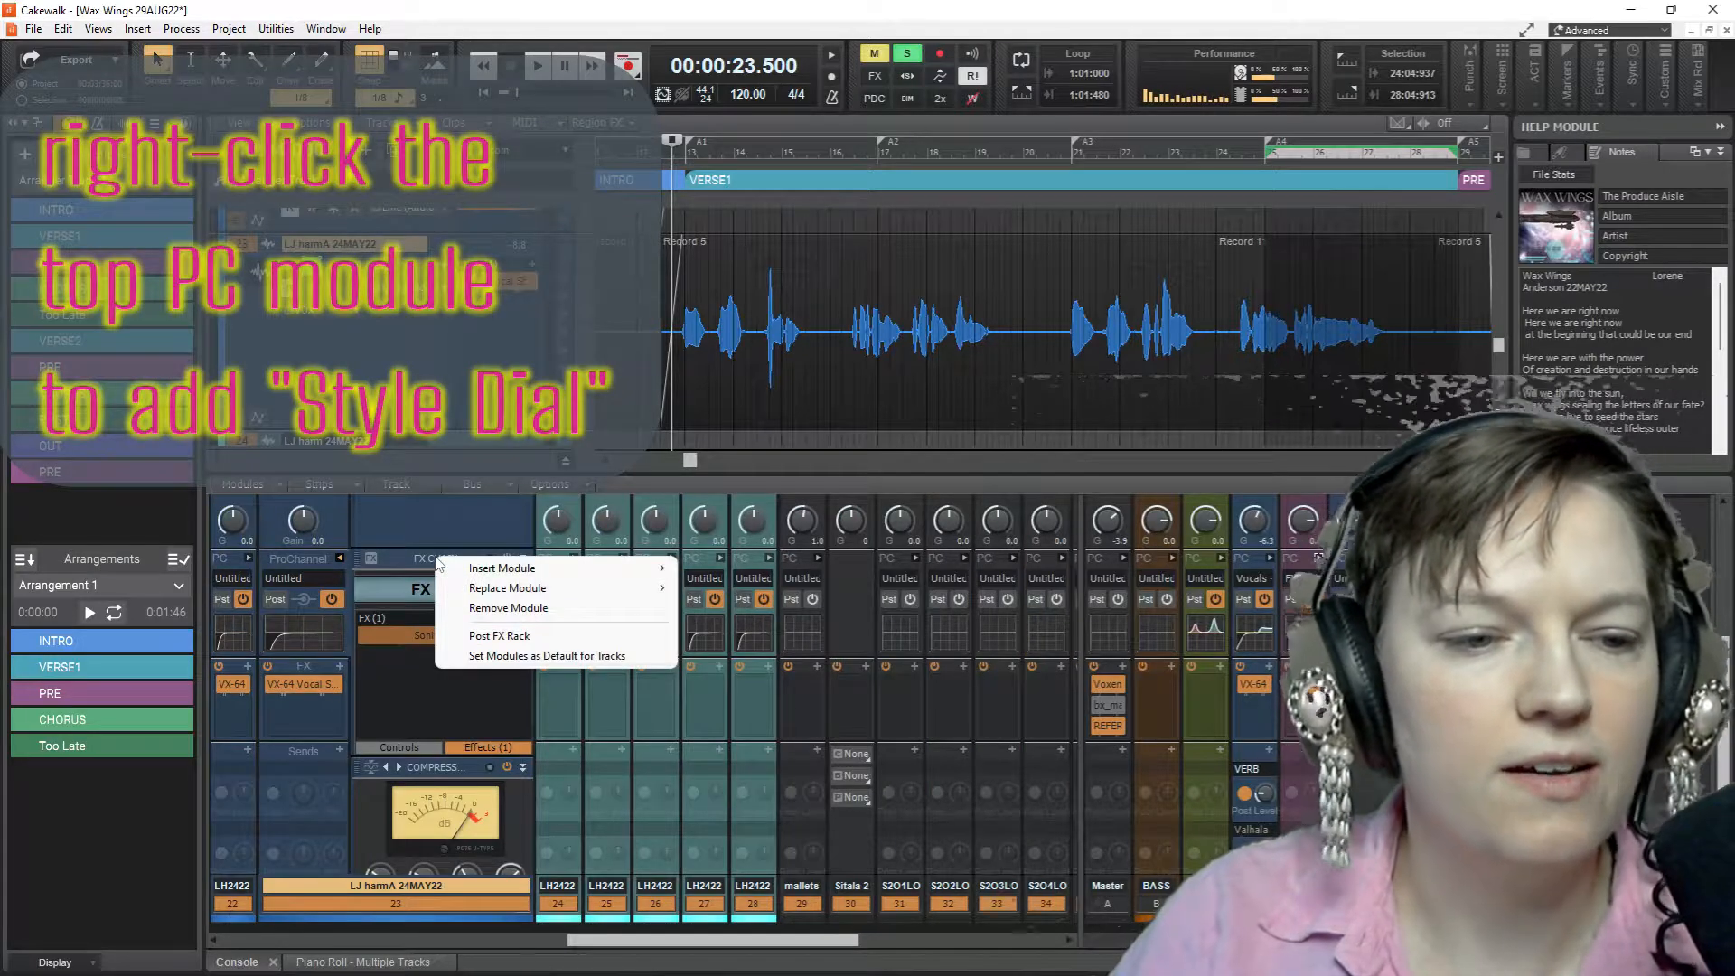
{"action": "left_click", "coordinate": [501, 568]}
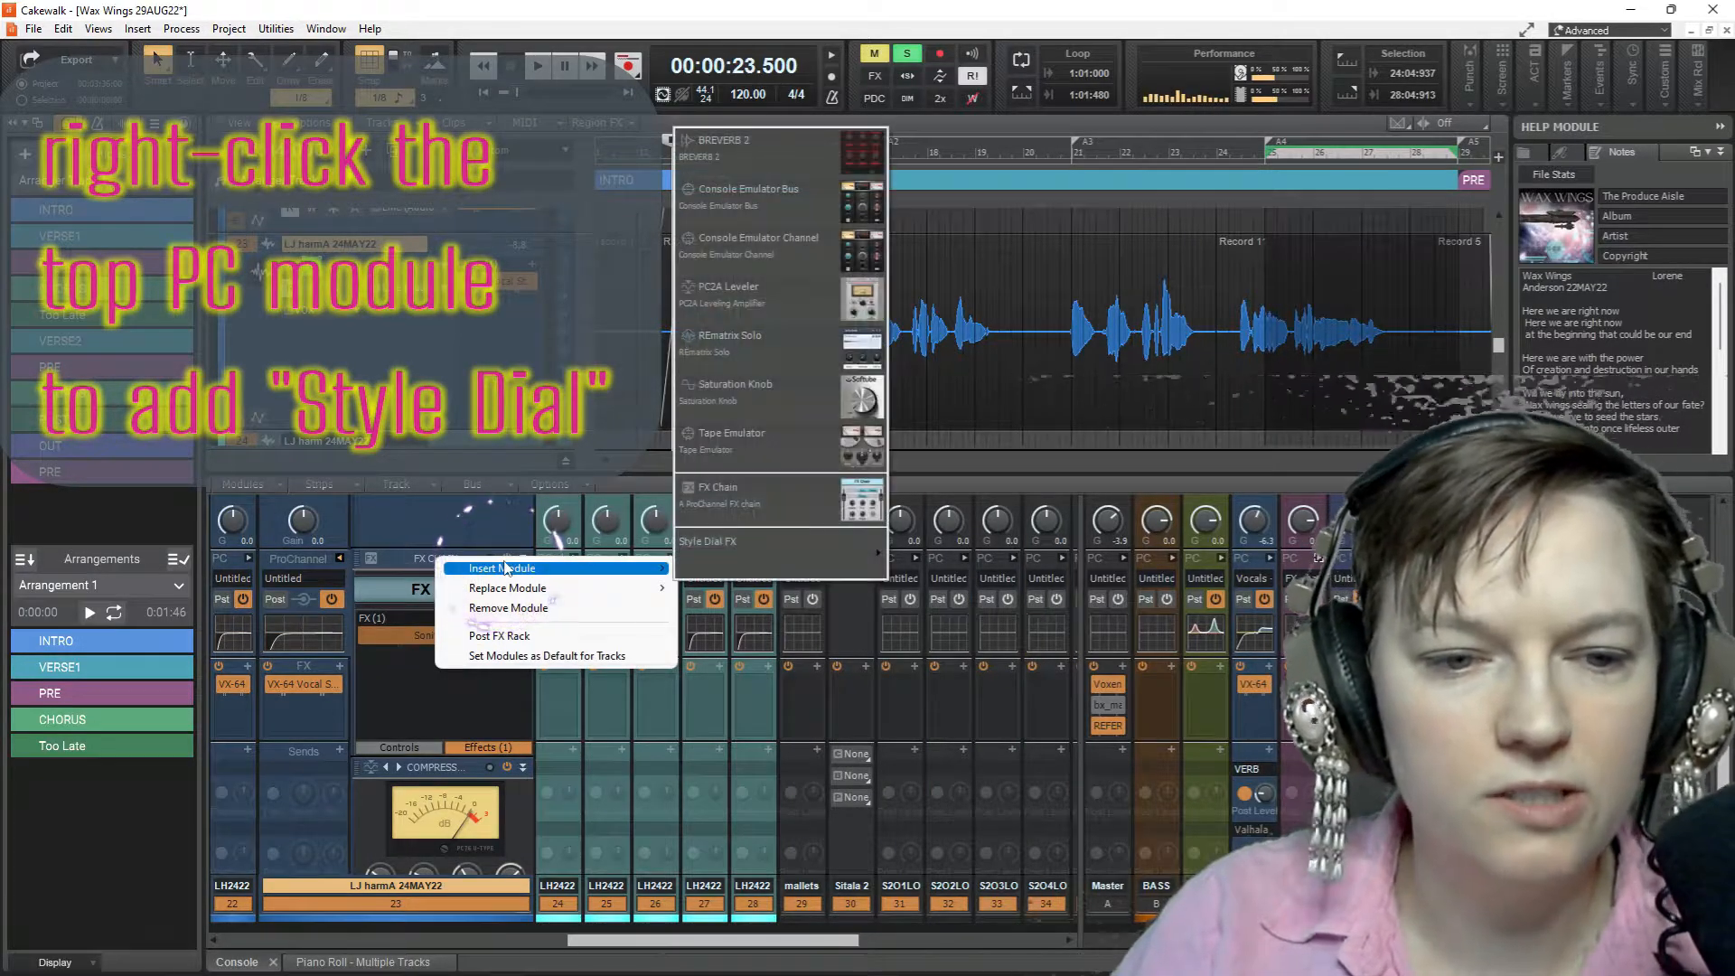
{"action": "mouse_move", "coordinate": [766, 551]}
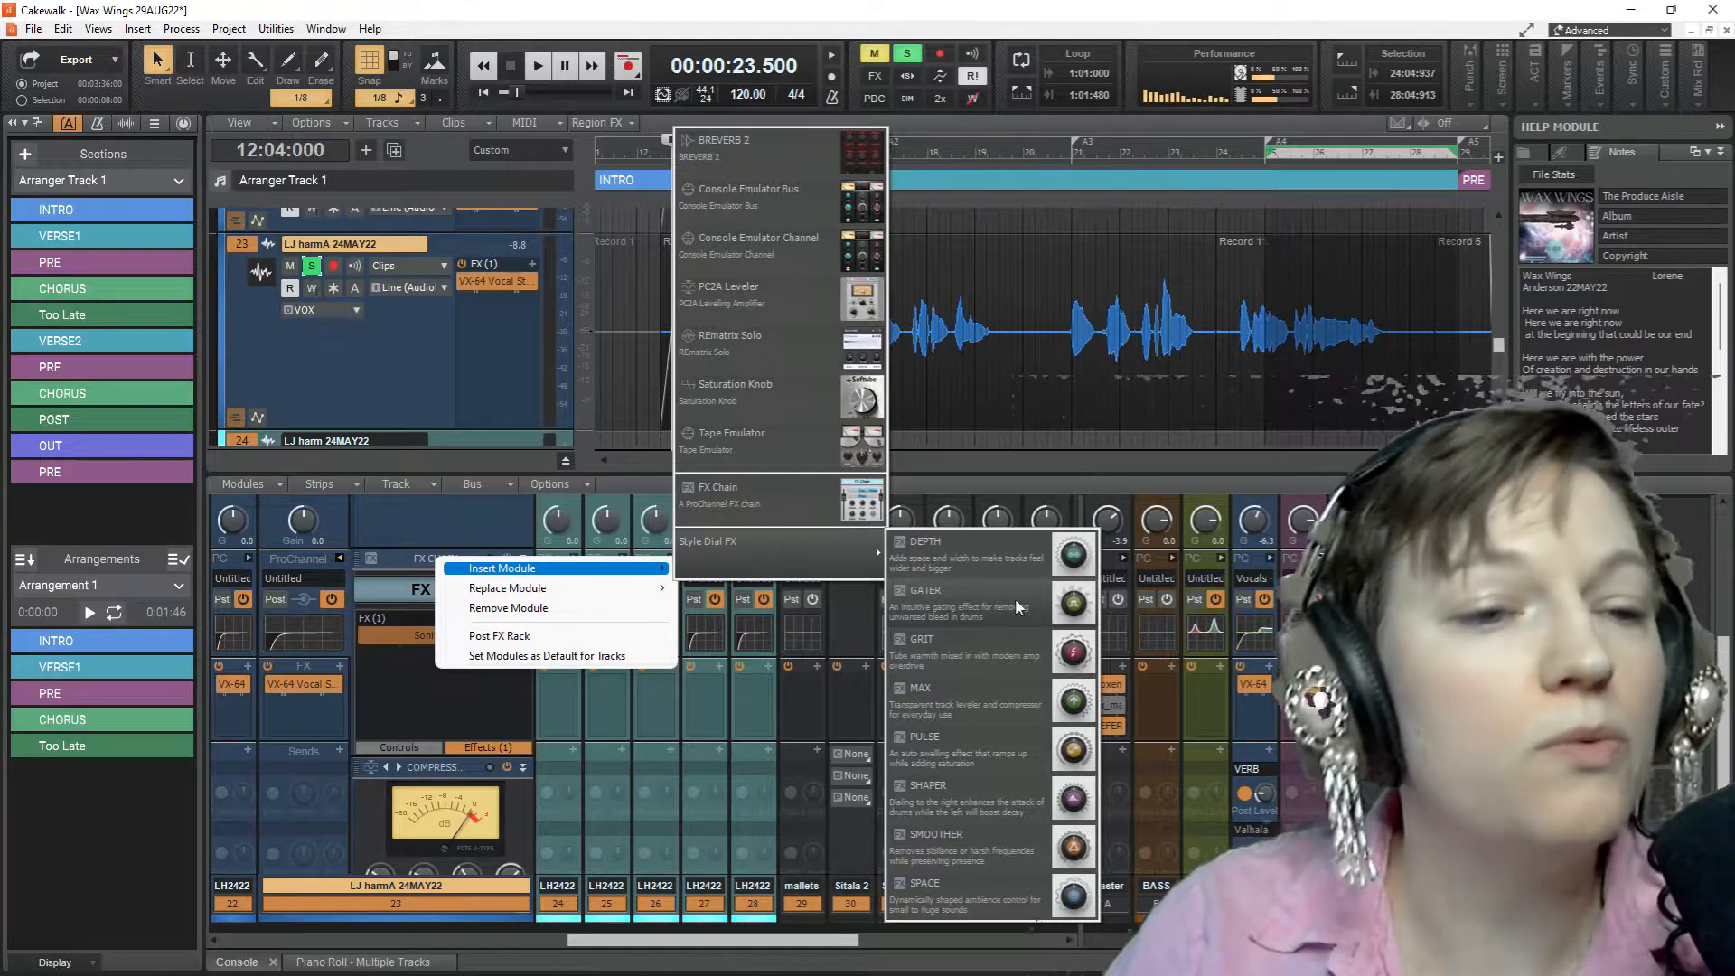
{"action": "left_click", "coordinate": [1016, 598]}
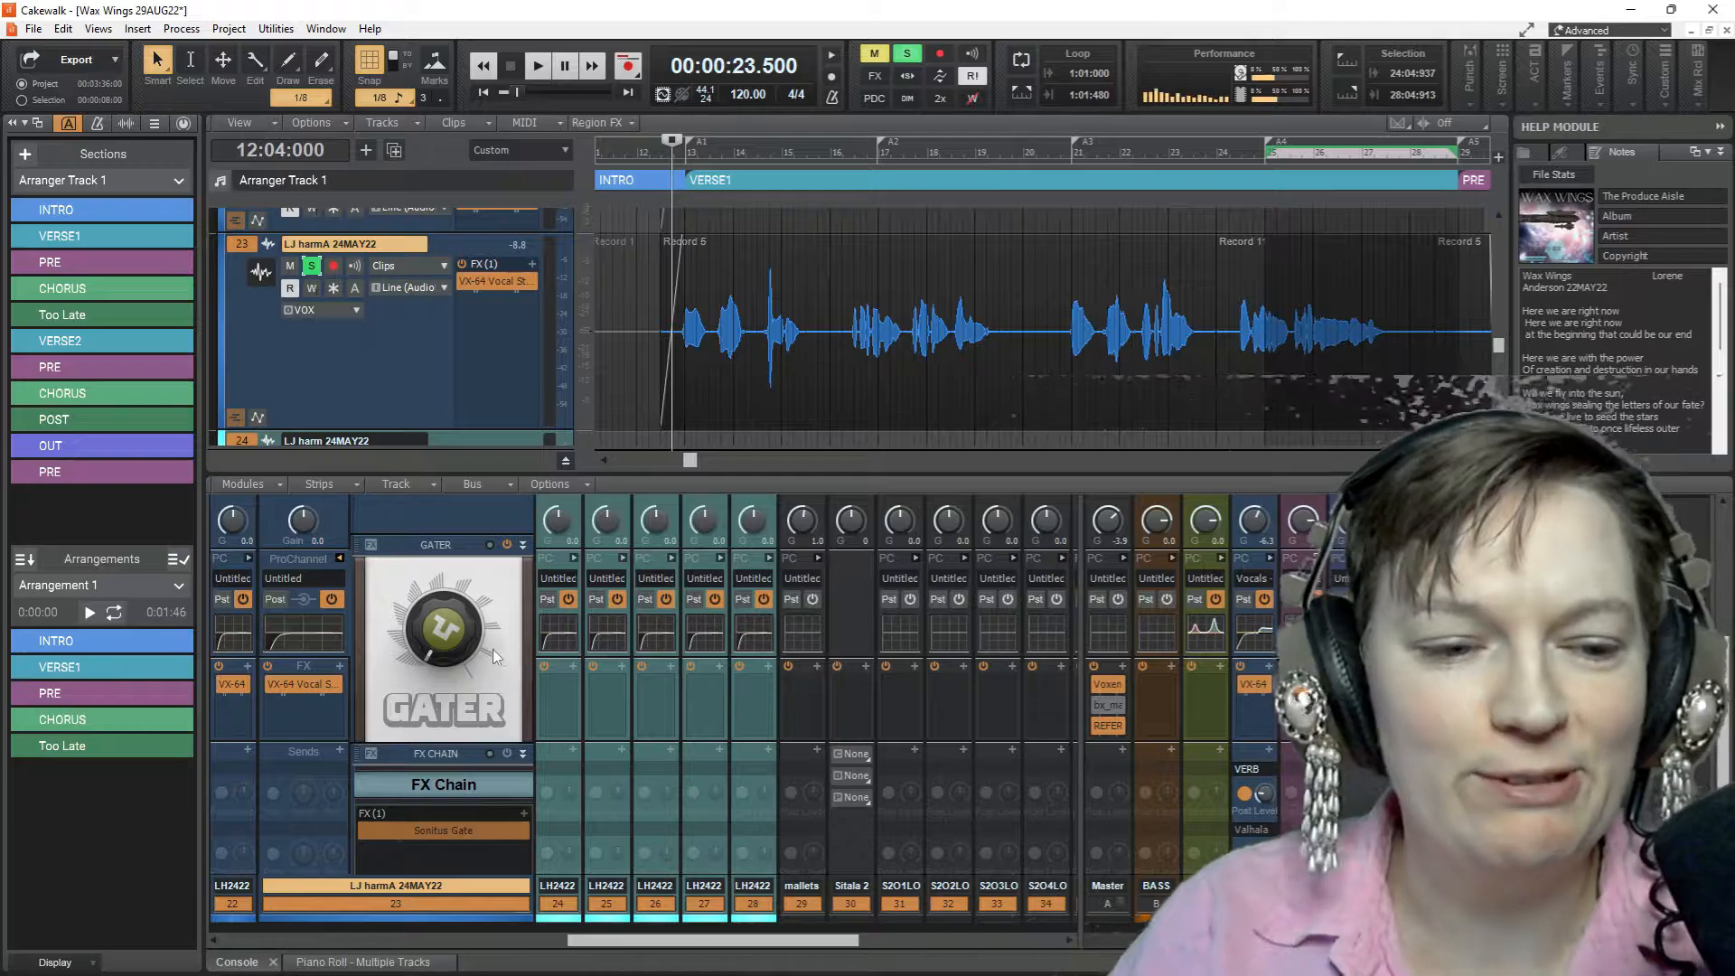
Disable the FX Chain, audition the vocal with GATER bypassed as well, and re-enable GATER
{"action": "left_click", "coordinate": [508, 544]}
{"action": "key", "text": "space"}
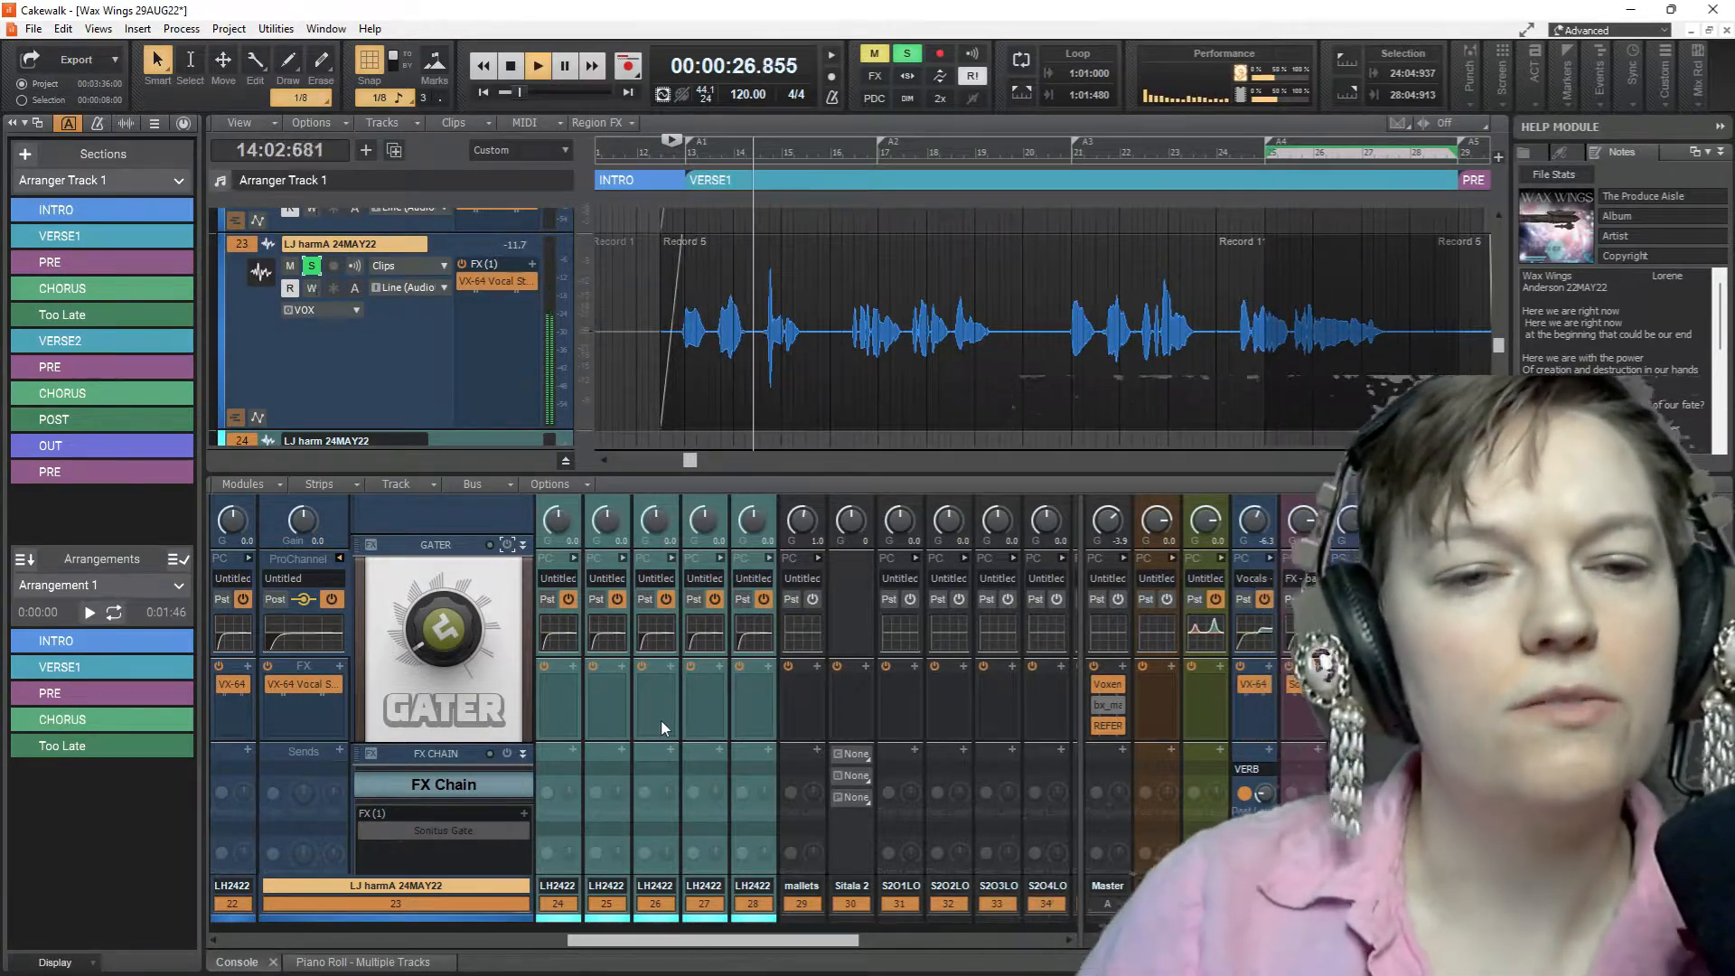
{"action": "key", "text": "space"}
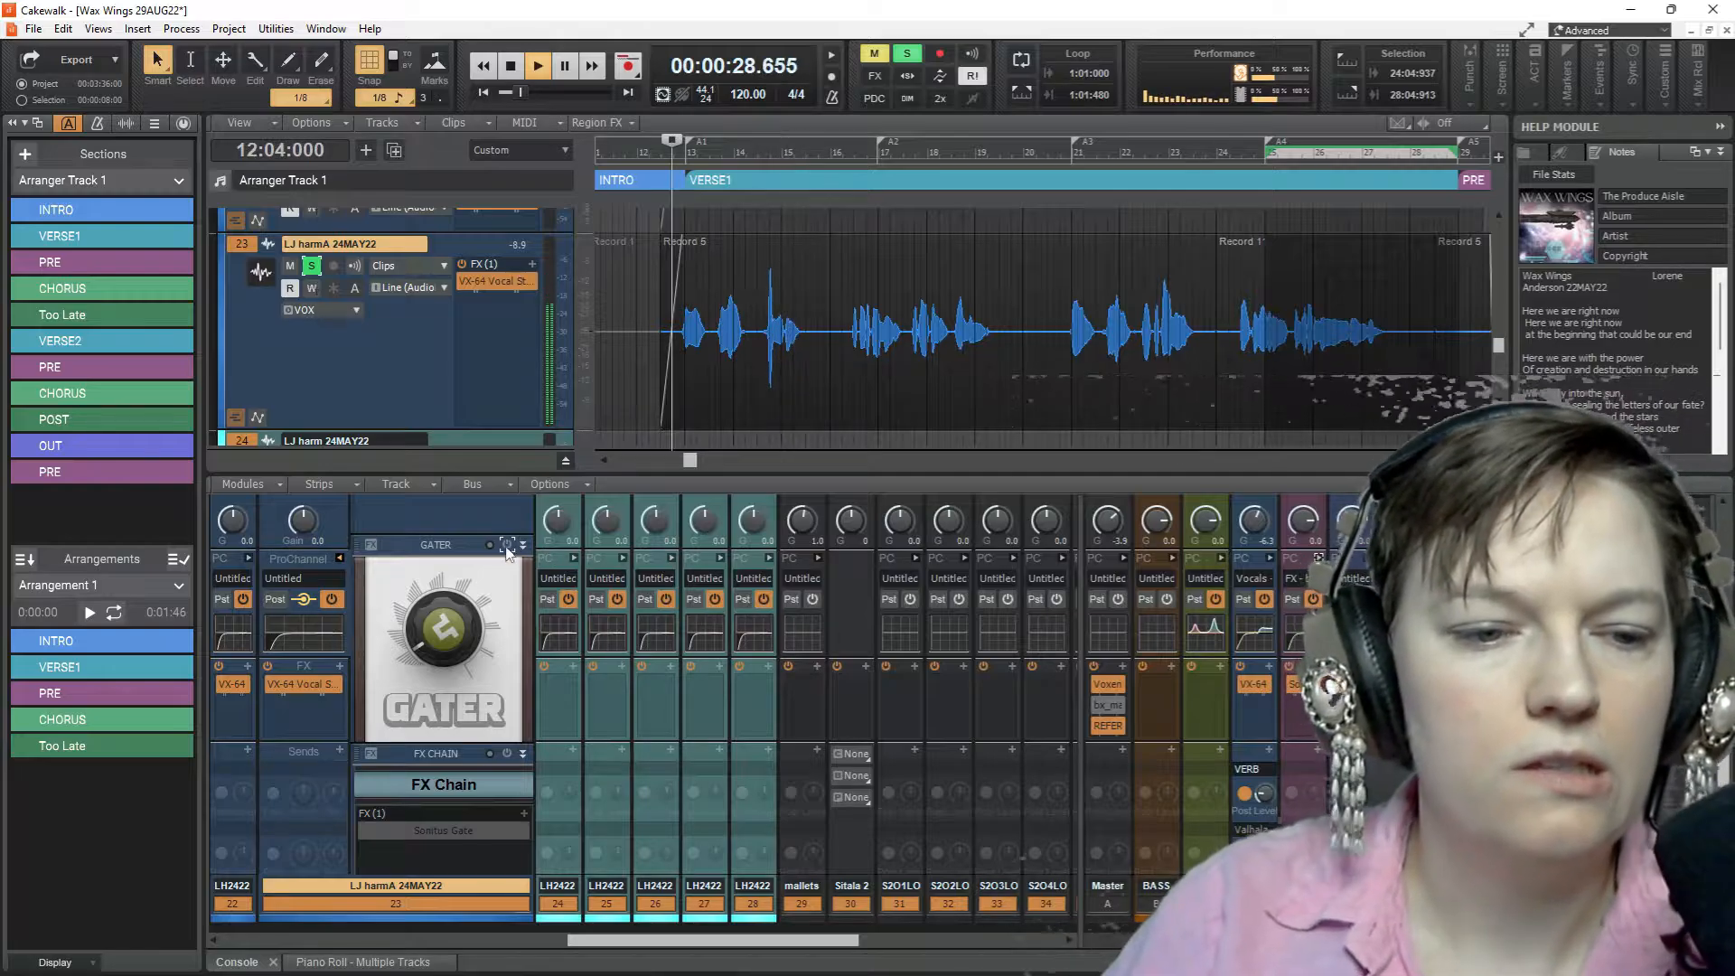
{"action": "left_click", "coordinate": [505, 547]}
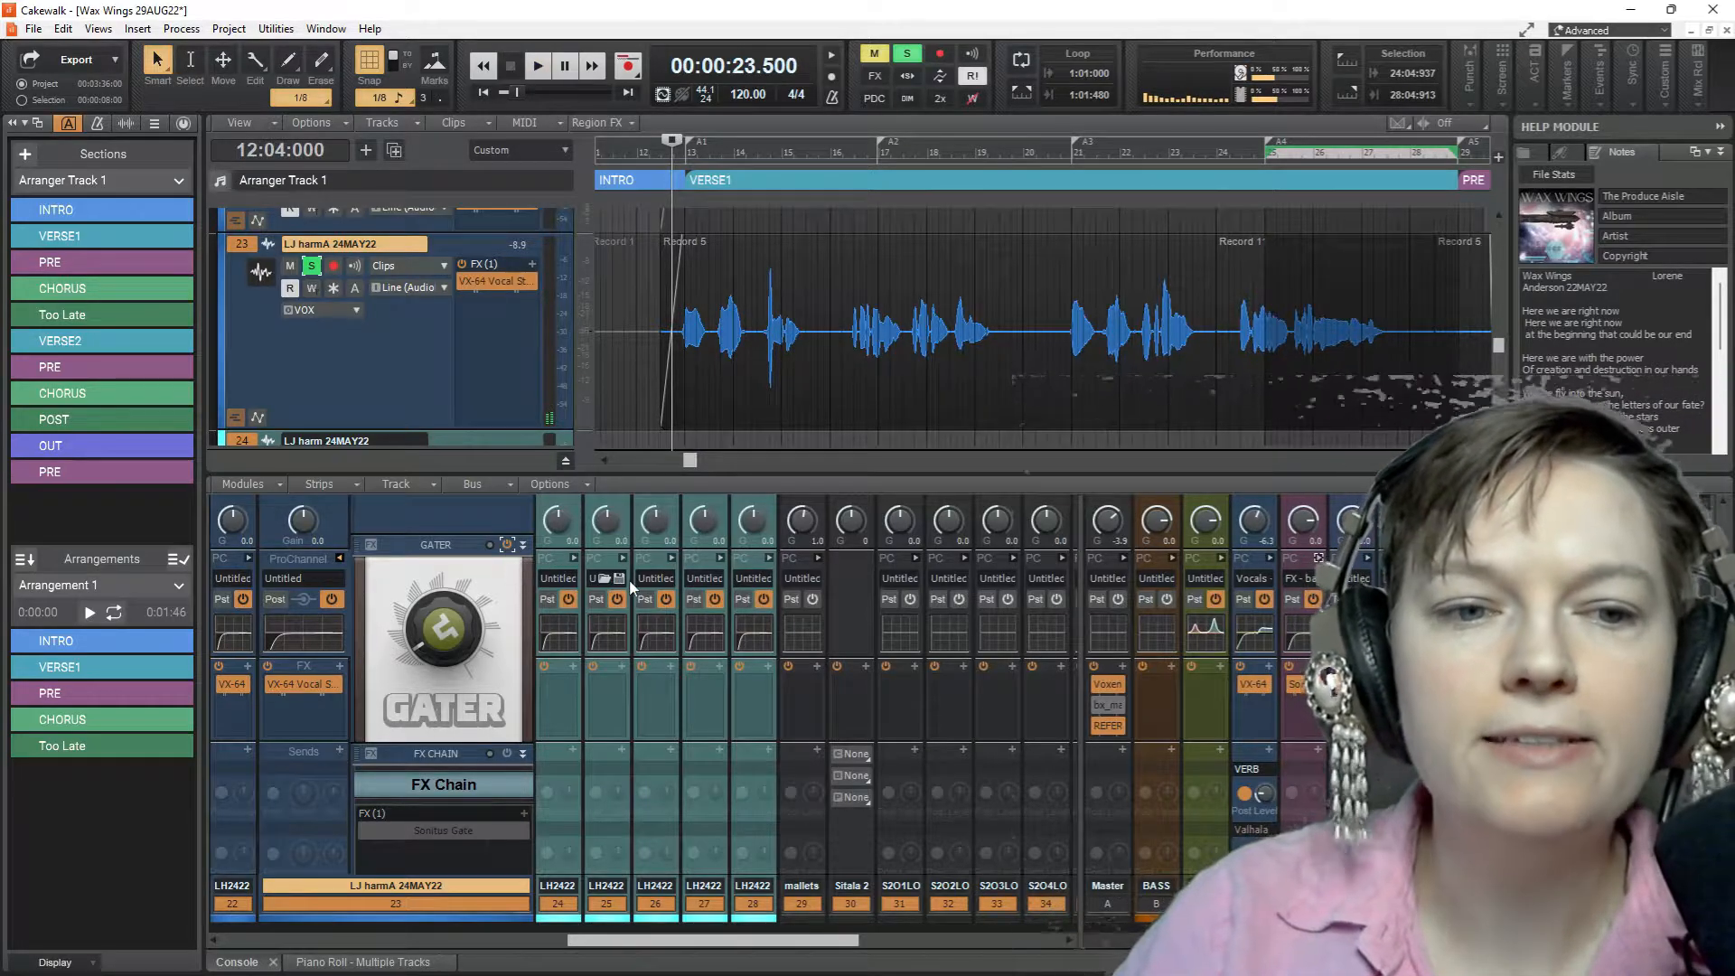
Try GATER at 8%, 100% and intermediate amounts, auditioning the soloed vocal at each setting
{"action": "key", "text": "space"}
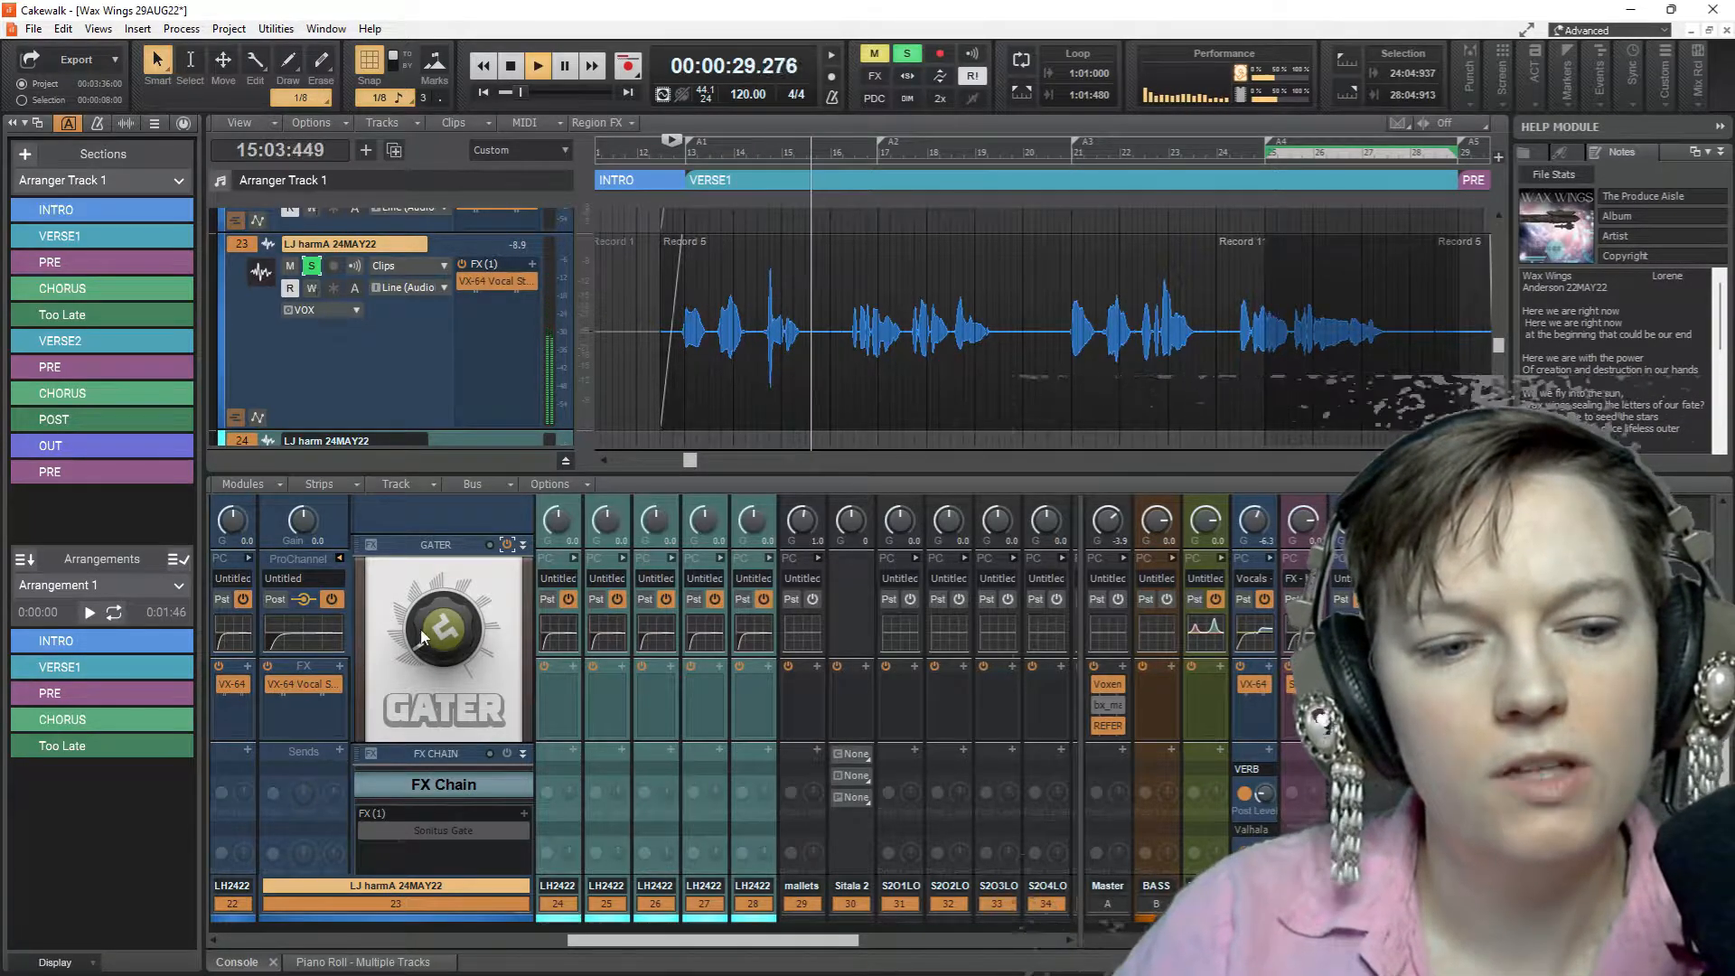
{"action": "mouse_move", "coordinate": [423, 640]}
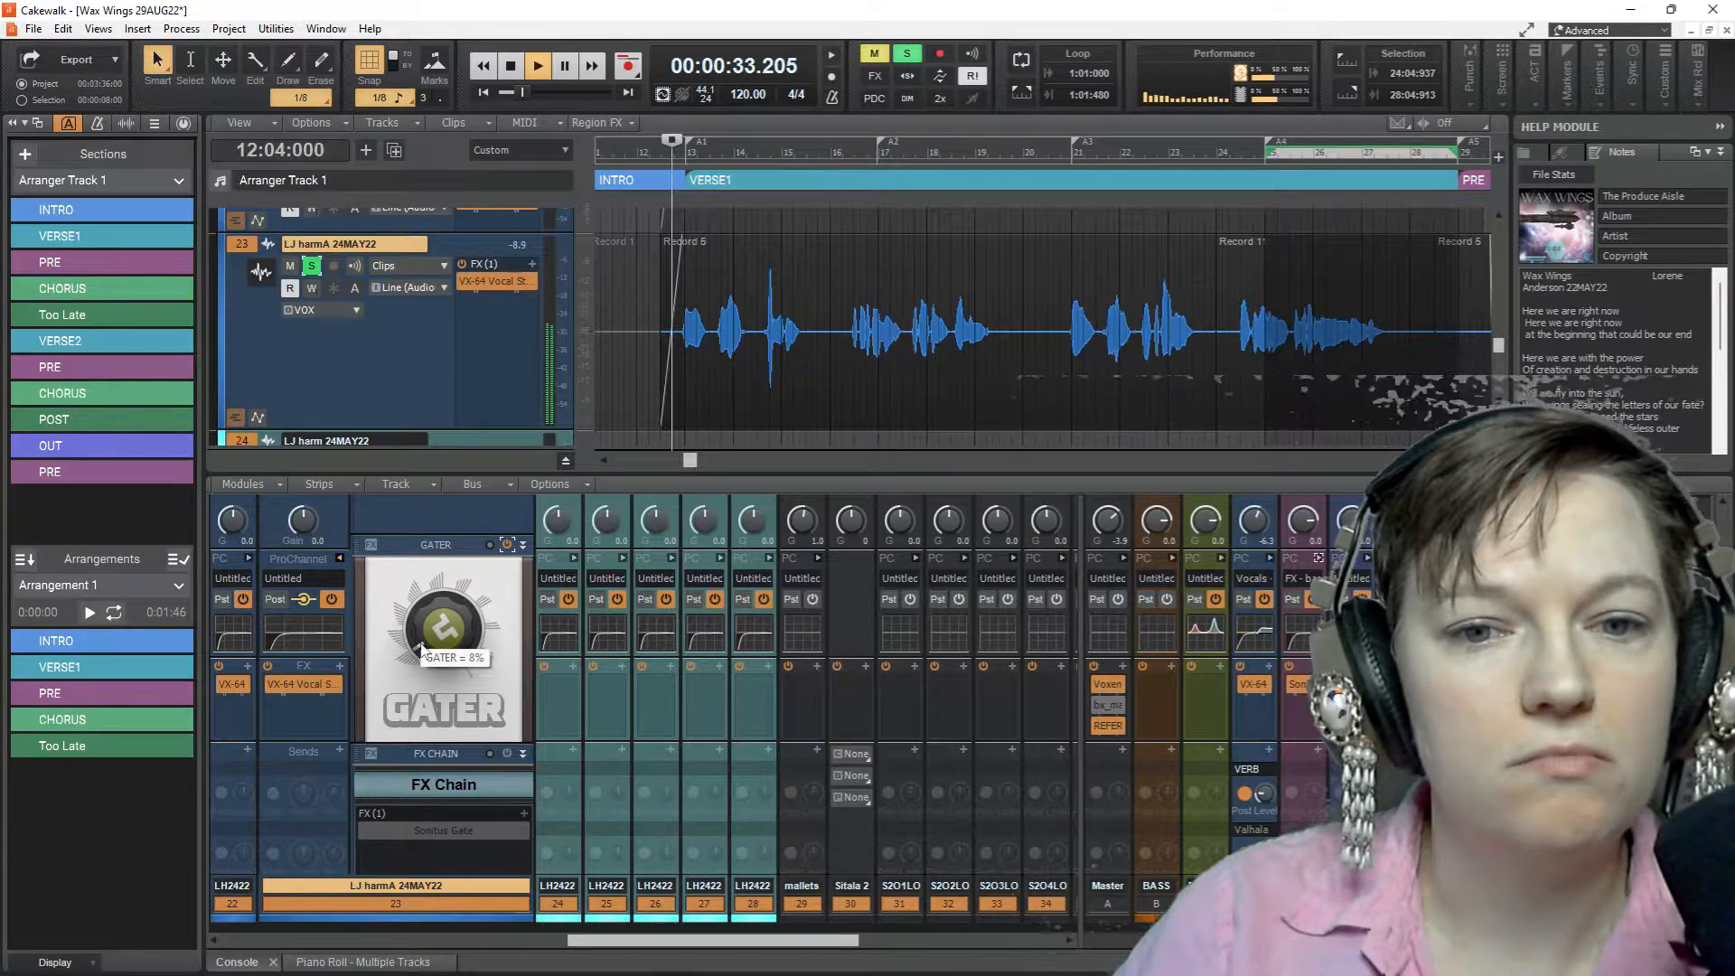
{"action": "key", "text": "space"}
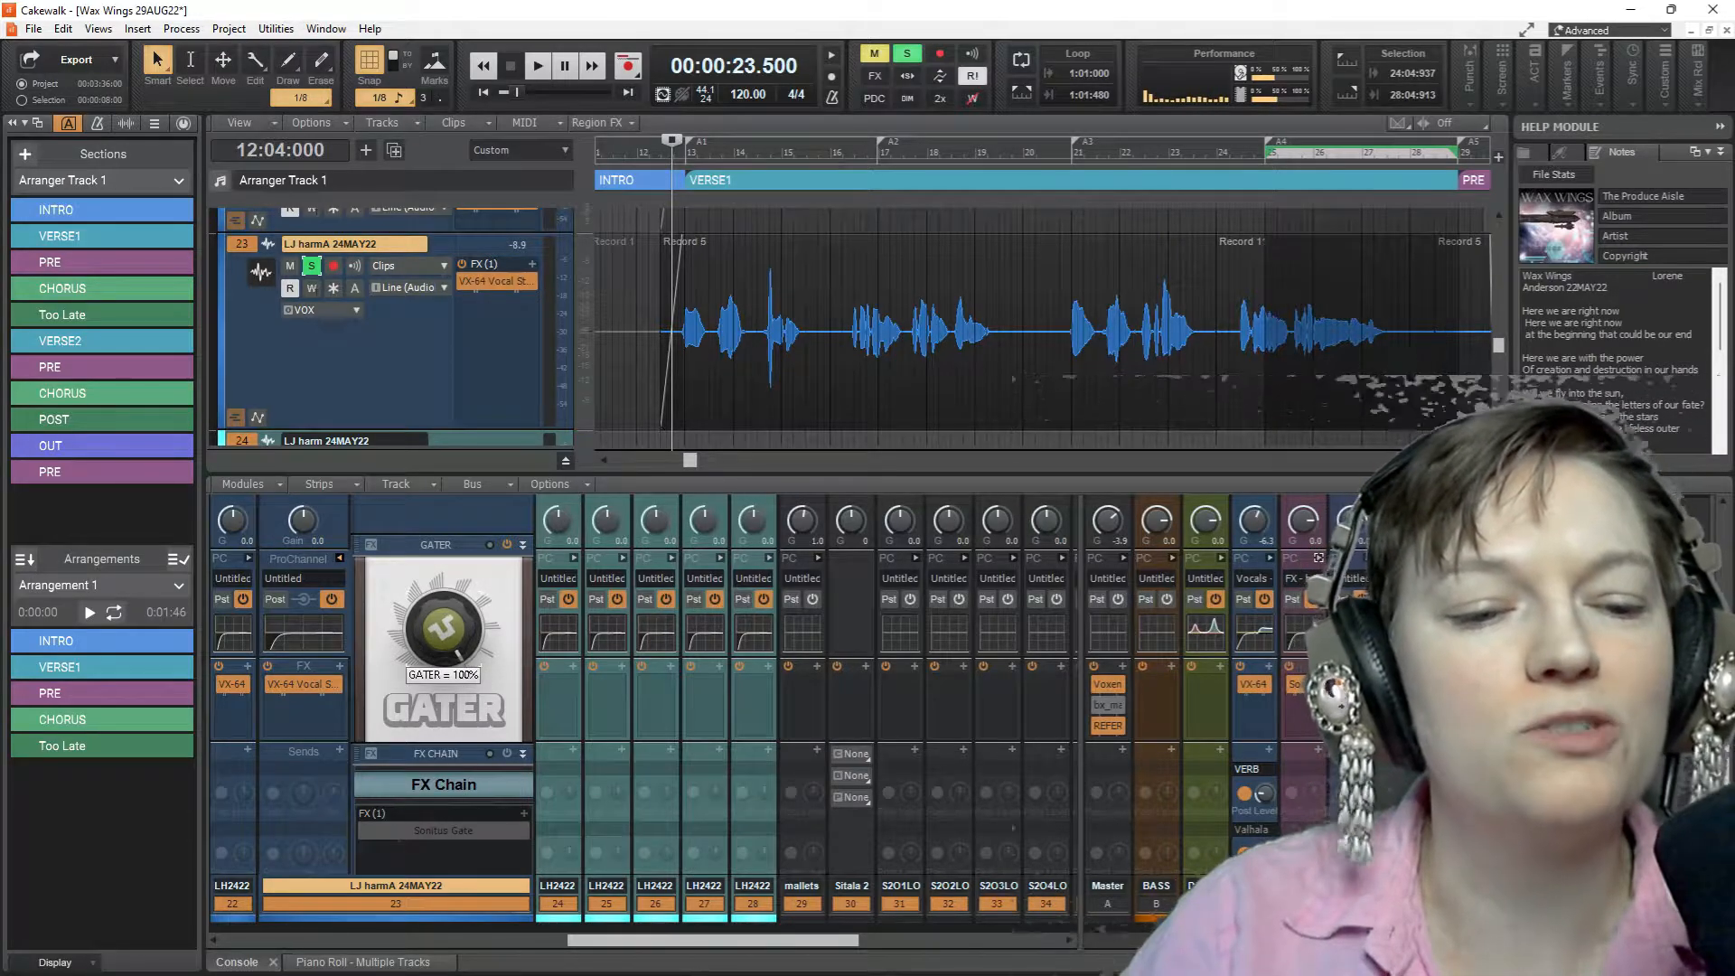
{"action": "key", "text": "space"}
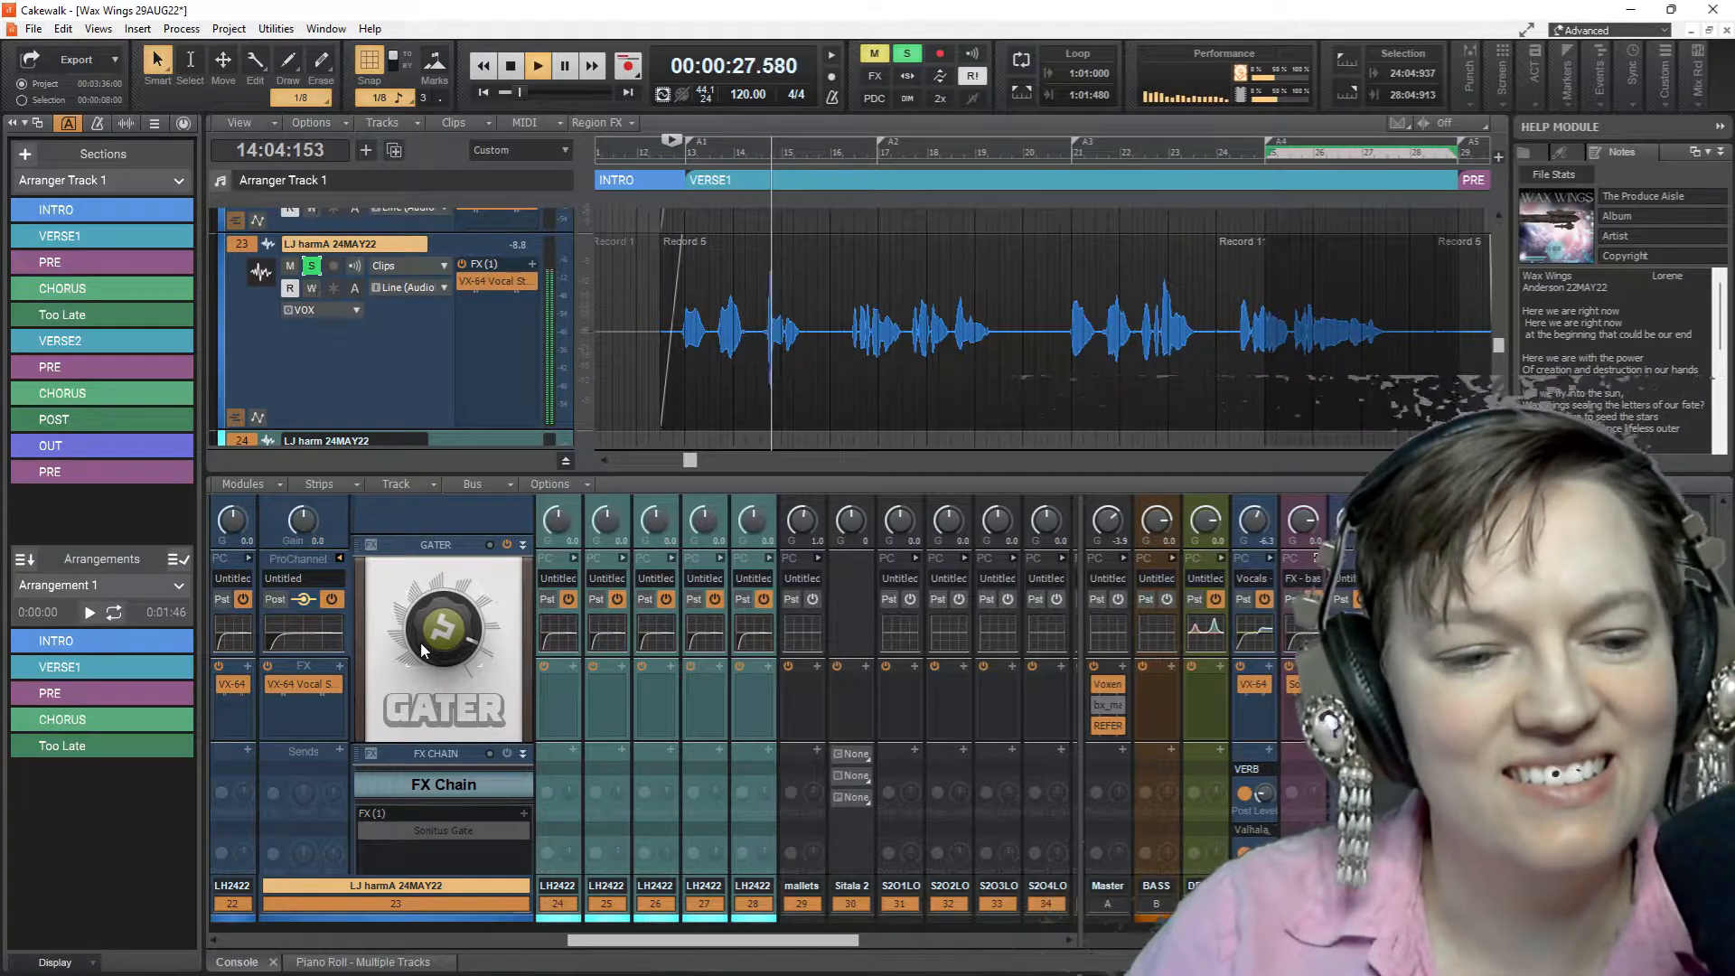
{"action": "key", "text": "space"}
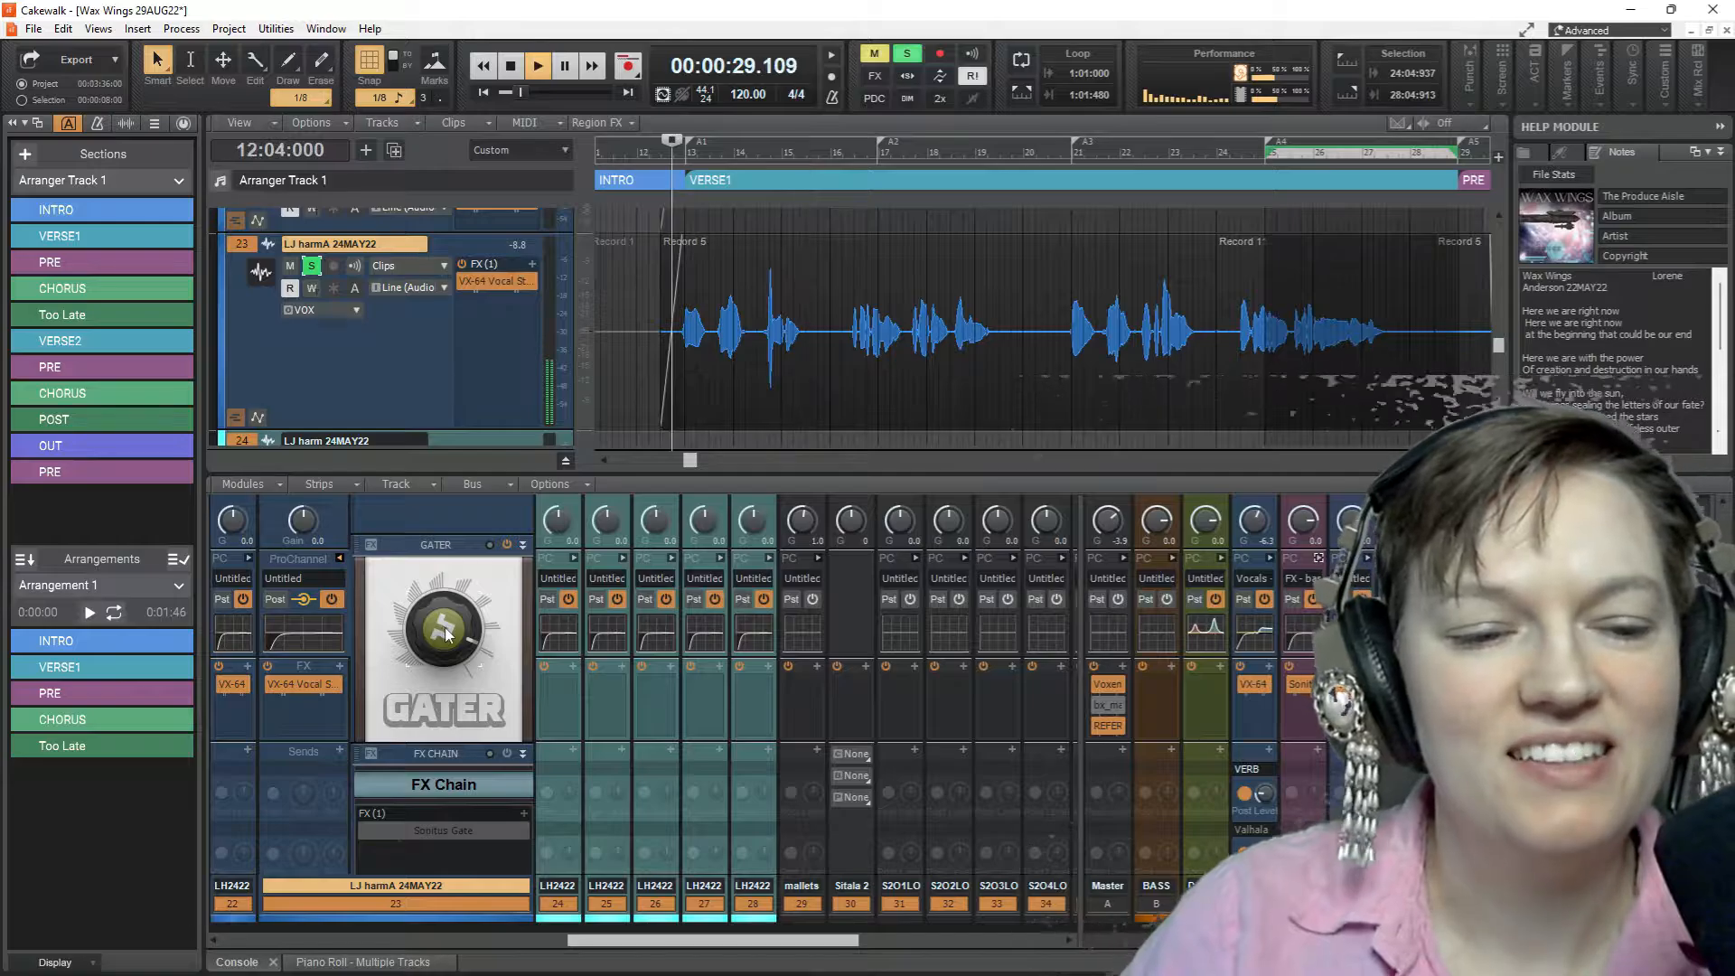
{"action": "left_click_drag", "start_coordinate": [451, 657], "coordinate": [451, 643]}
{"action": "key", "text": "space"}
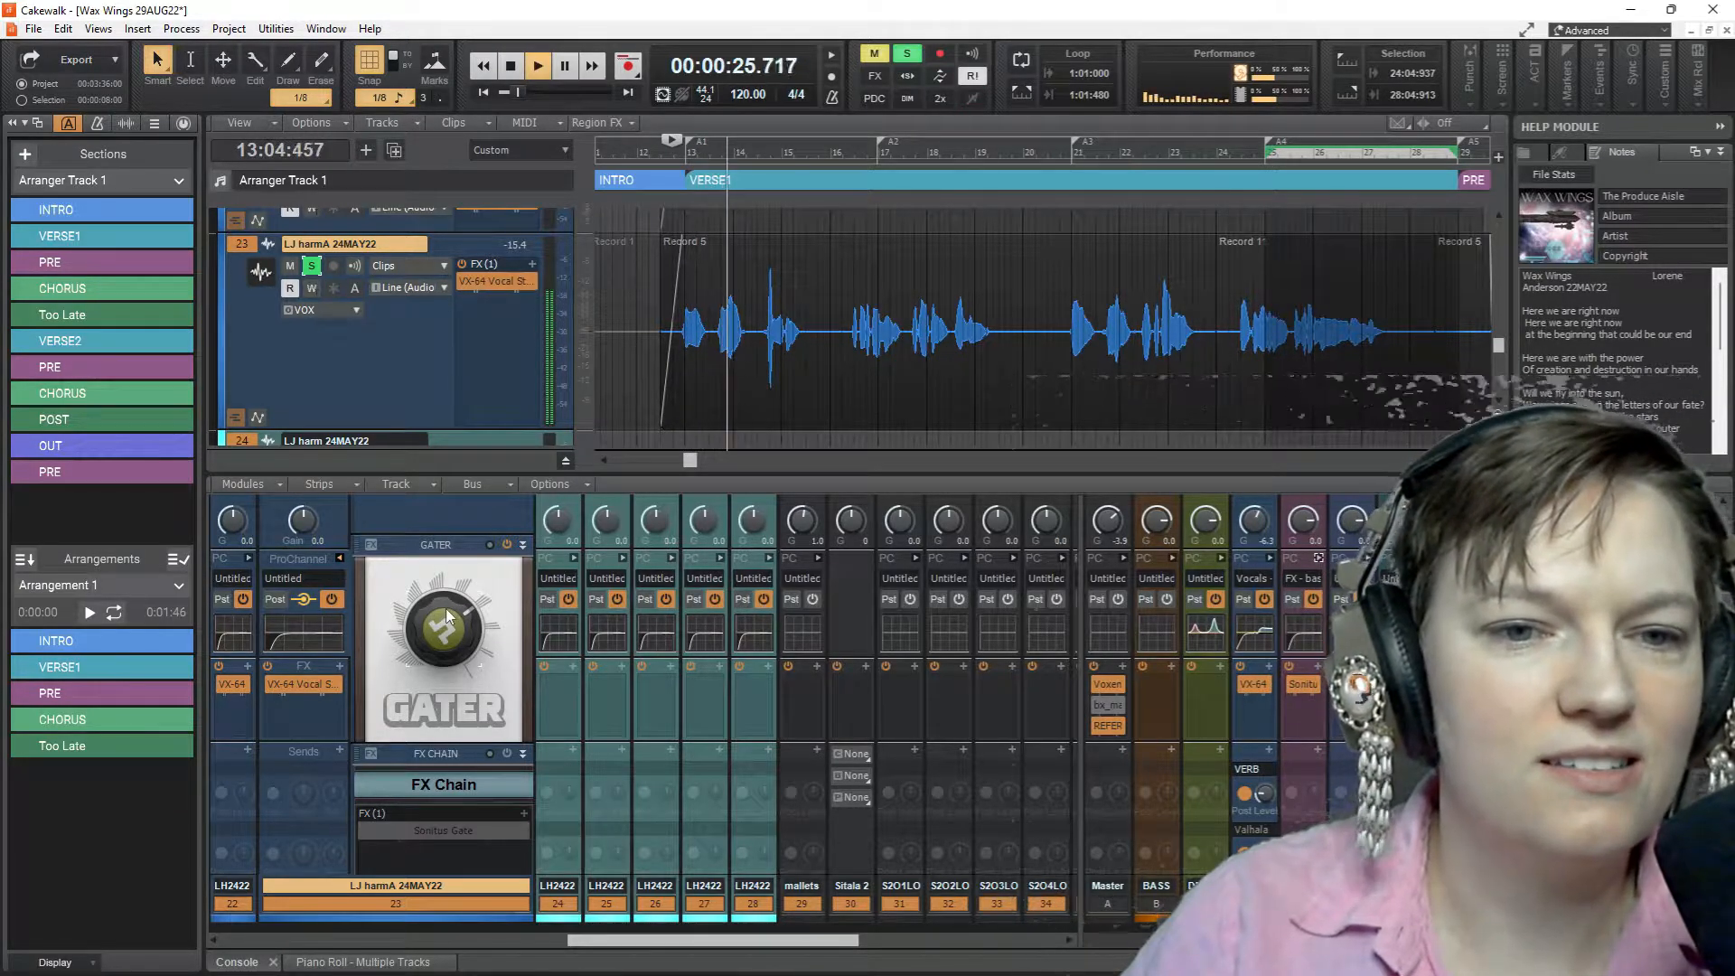
{"action": "key", "text": "space"}
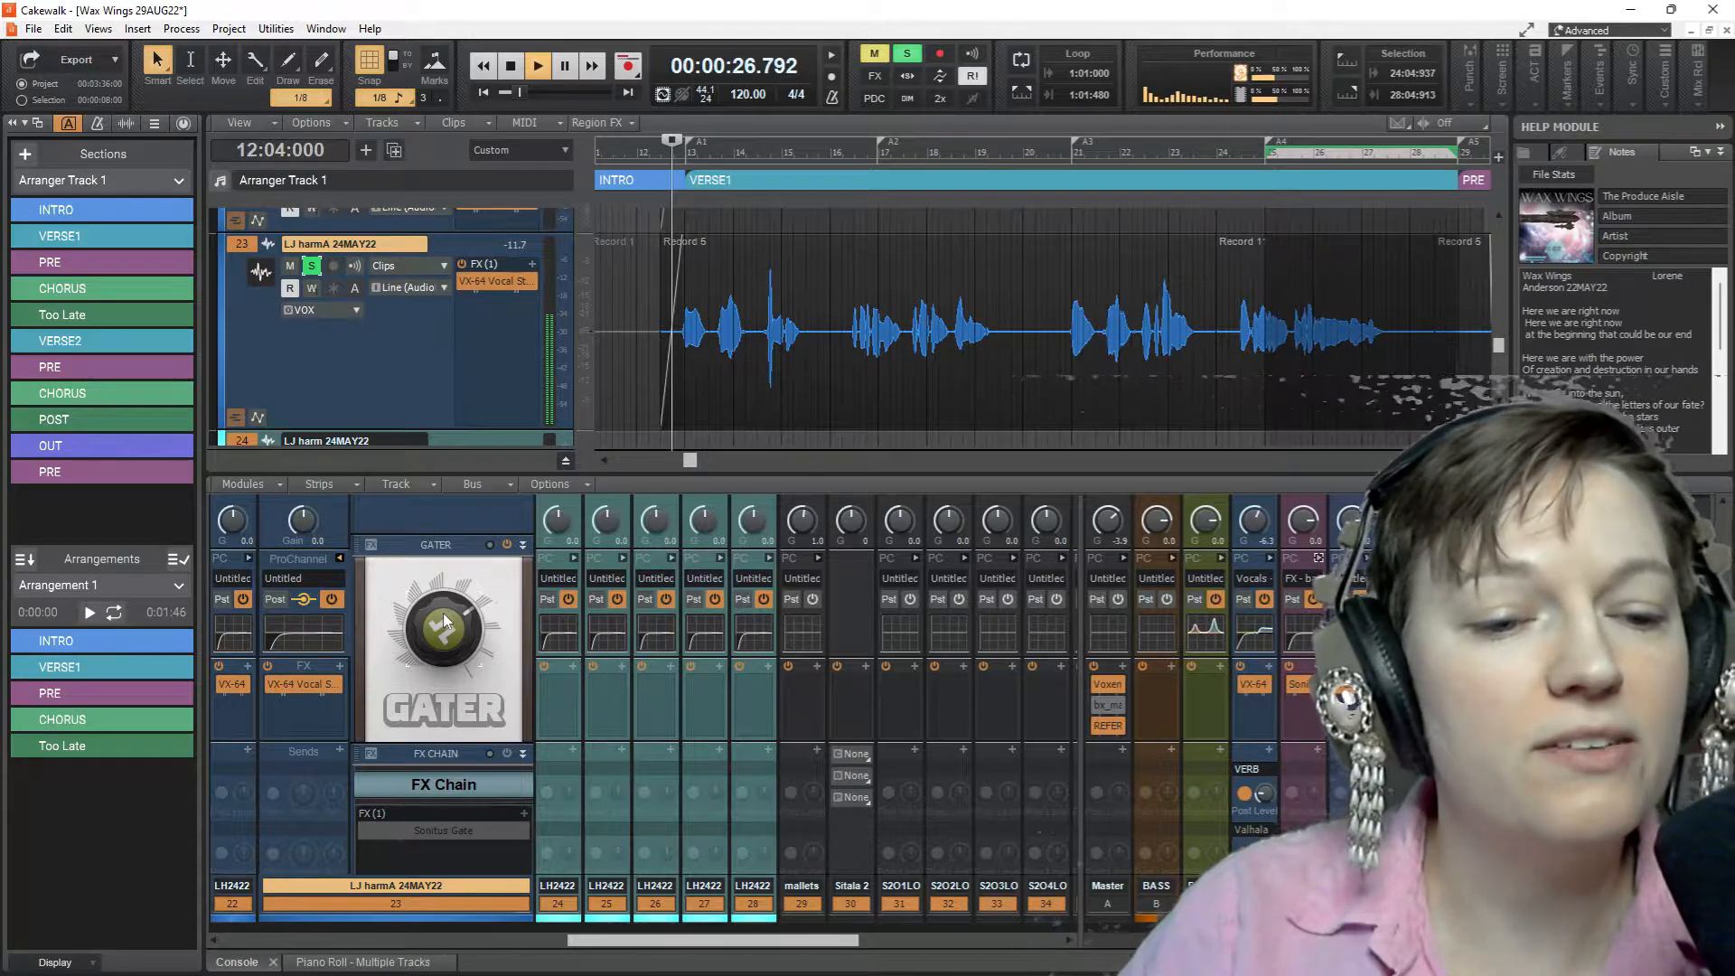
Turn GATER down to a low amount and replay the soloed vocal with the module enabled and disabled
{"action": "key", "text": "space"}
{"action": "left_click_drag", "start_coordinate": [446, 609], "coordinate": [446, 633]}
{"action": "key", "text": "space"}
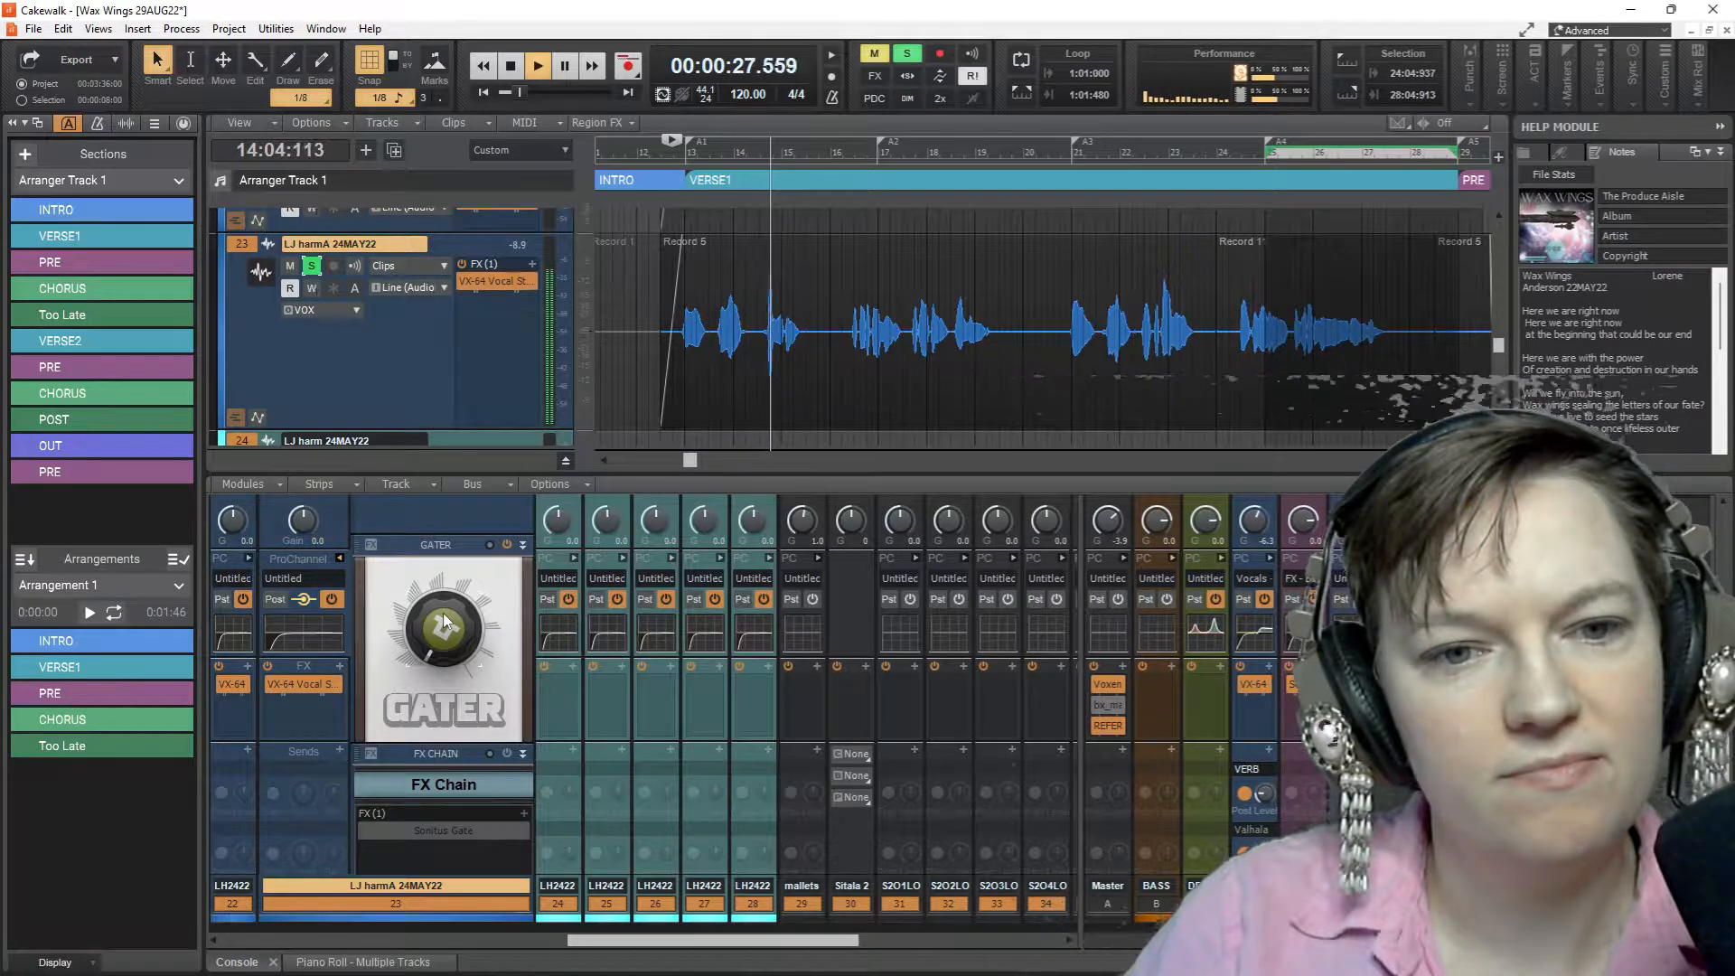
{"action": "key", "text": "space"}
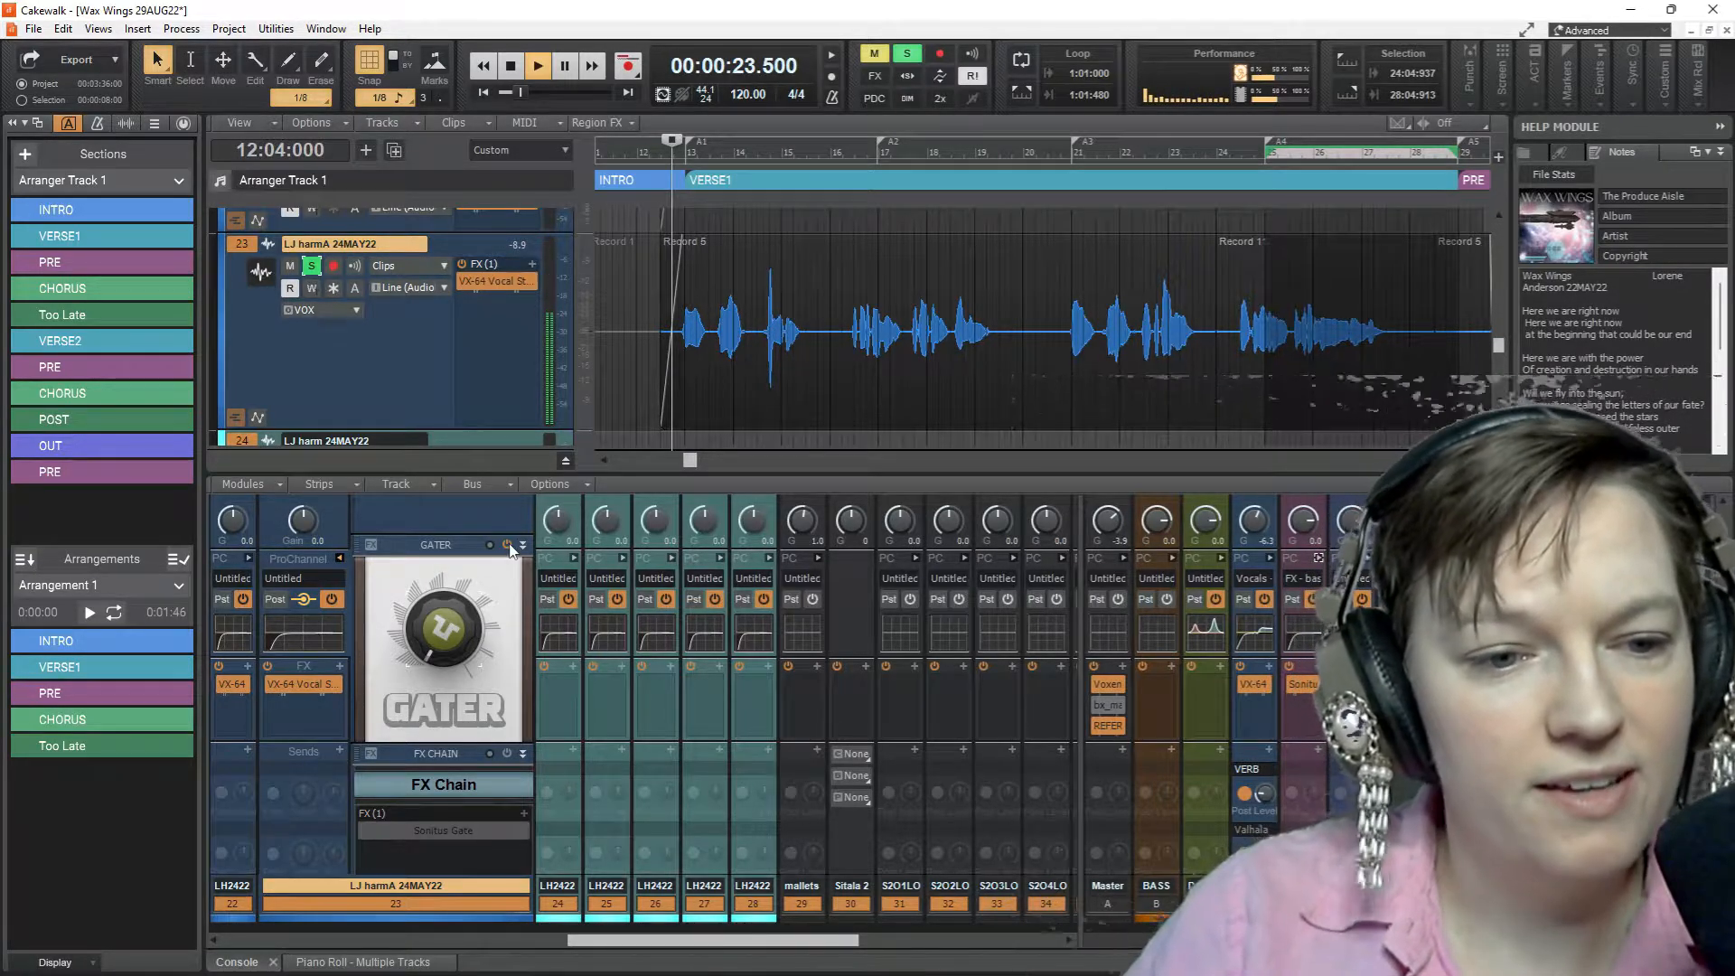
{"action": "key", "text": "space"}
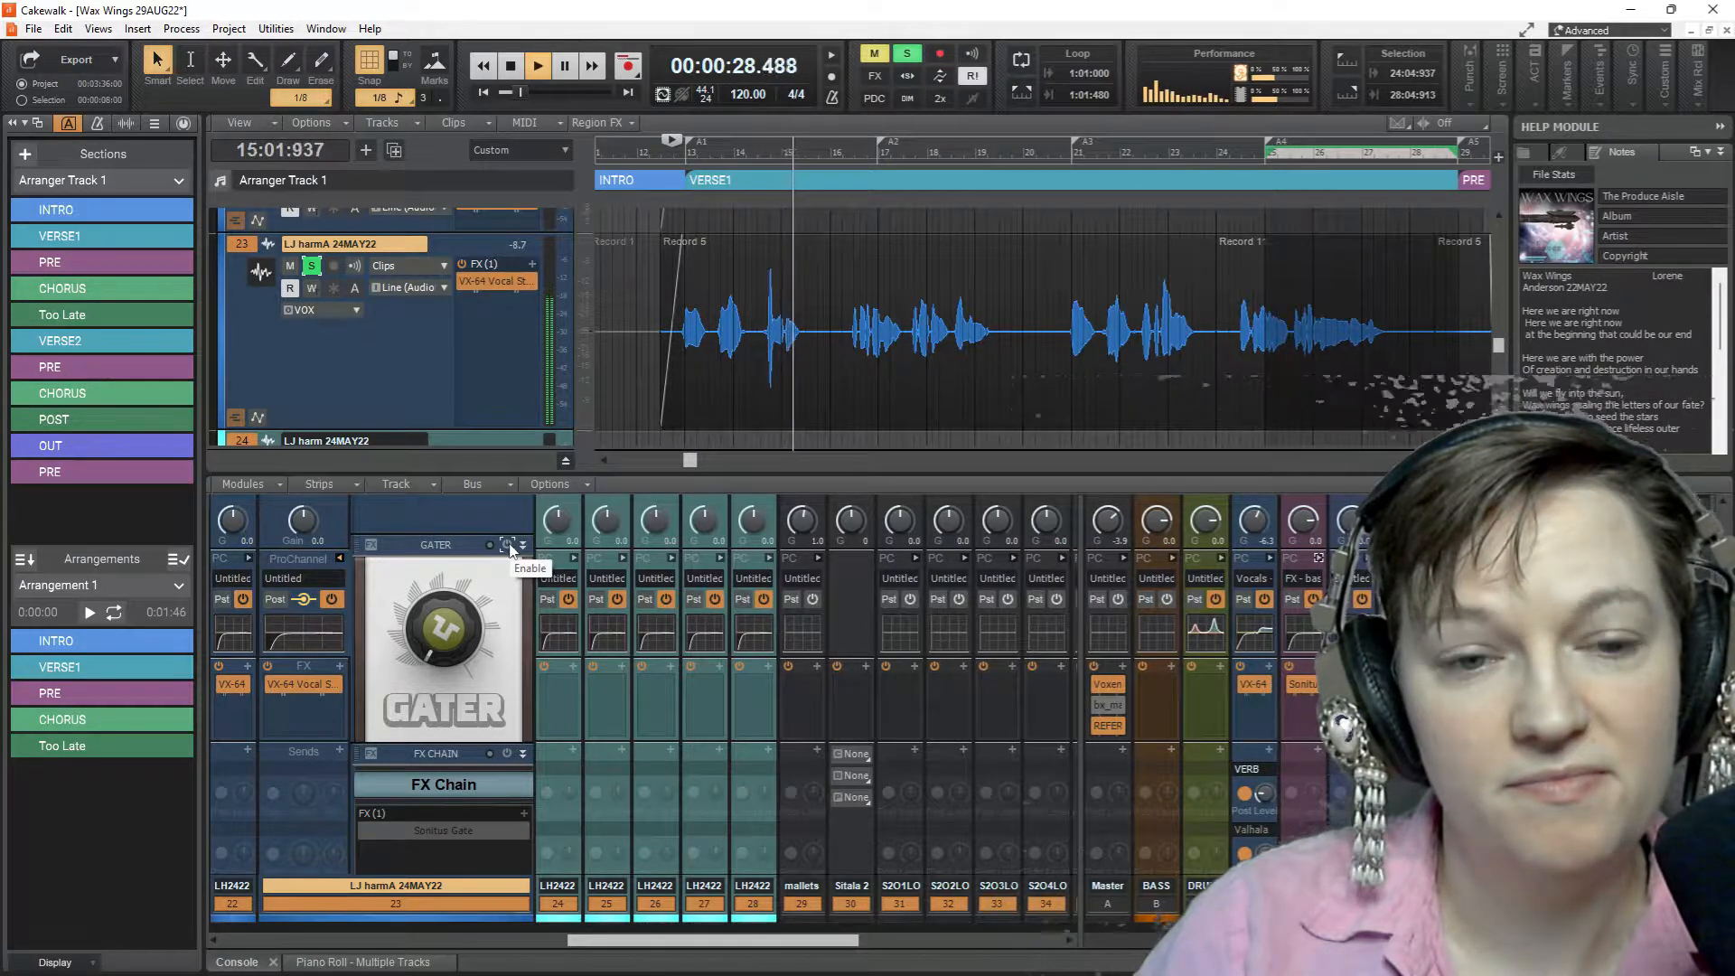
{"action": "key", "text": "space"}
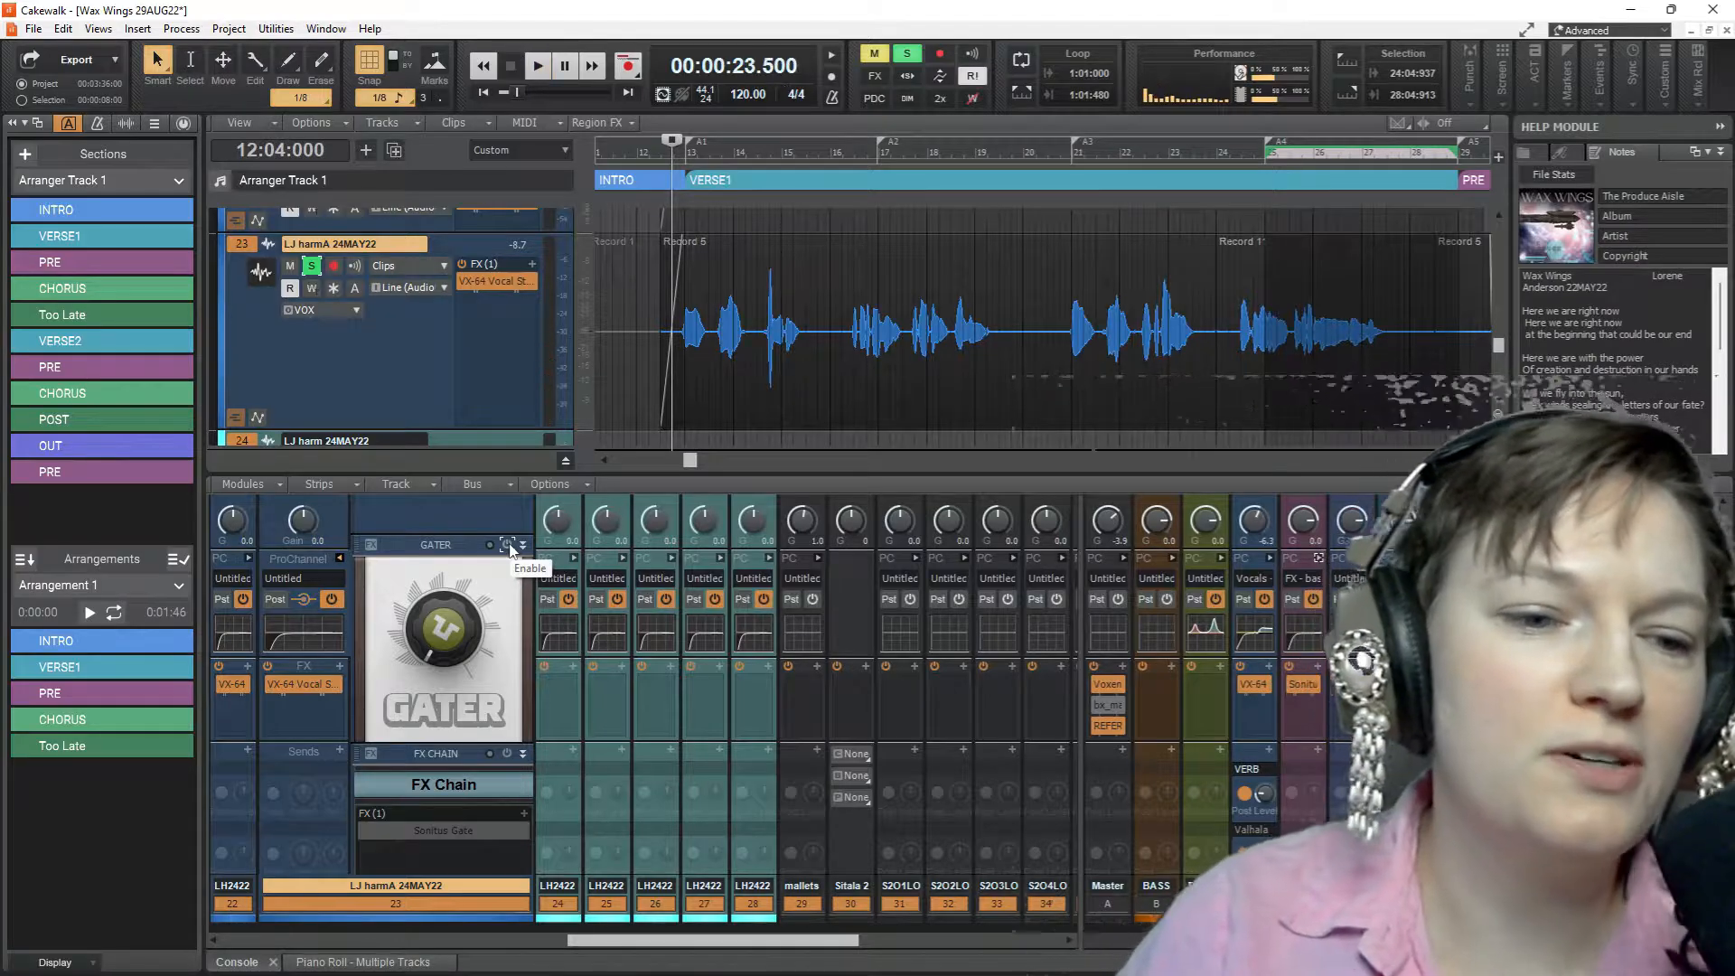